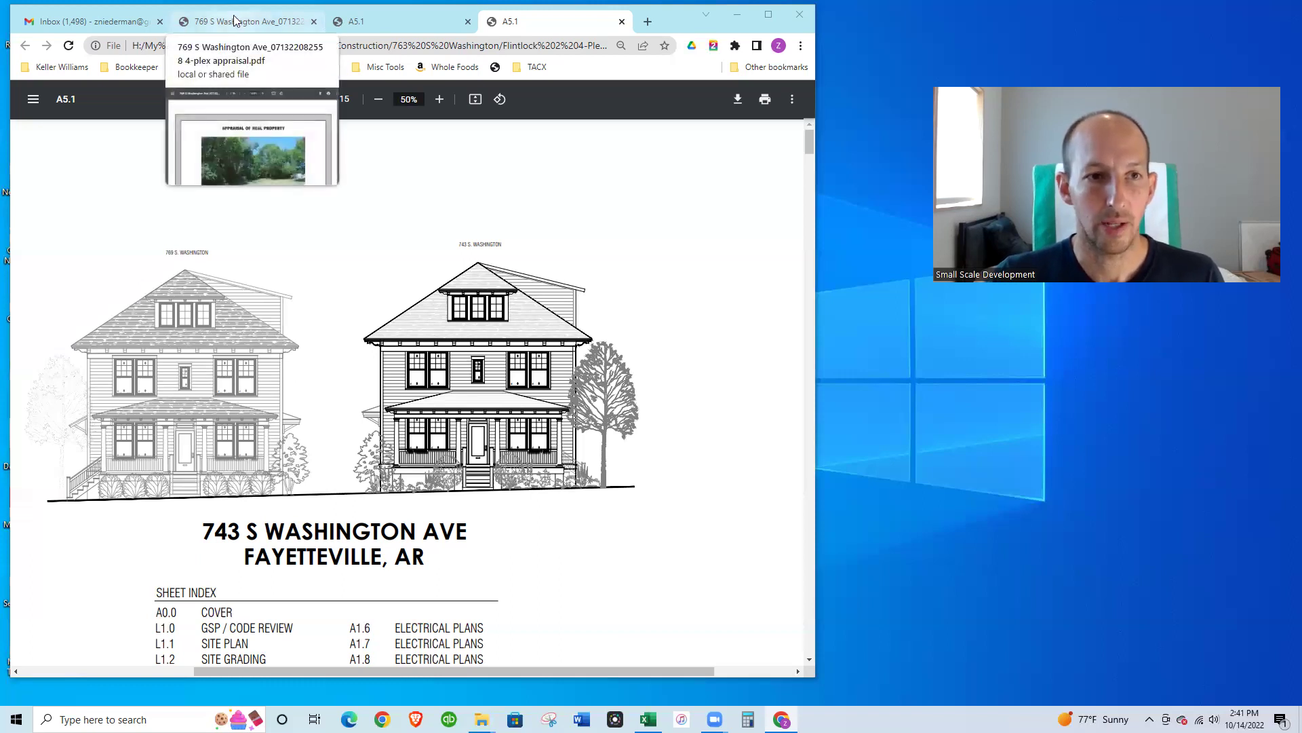
Bring the townhouse pro forma workbook forward in a smaller window beside the plans.
key("alt+Tab")
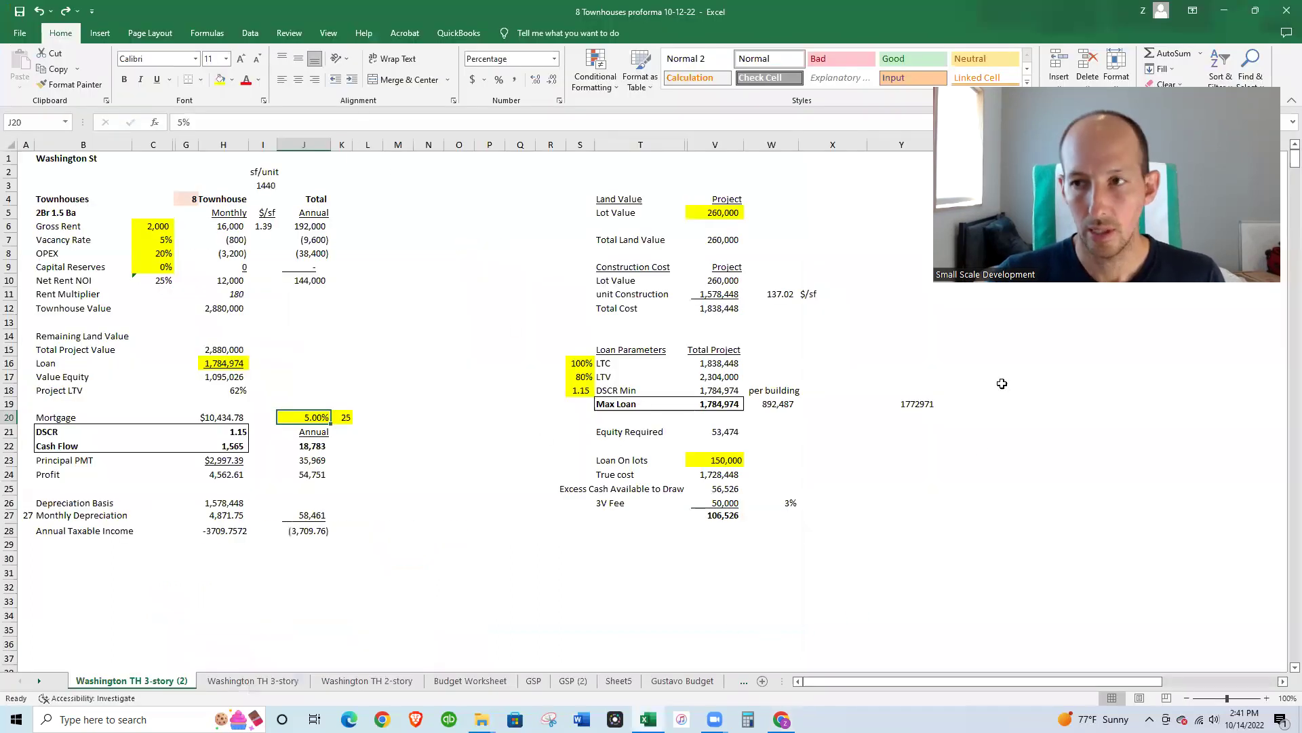
left_click(1254, 10)
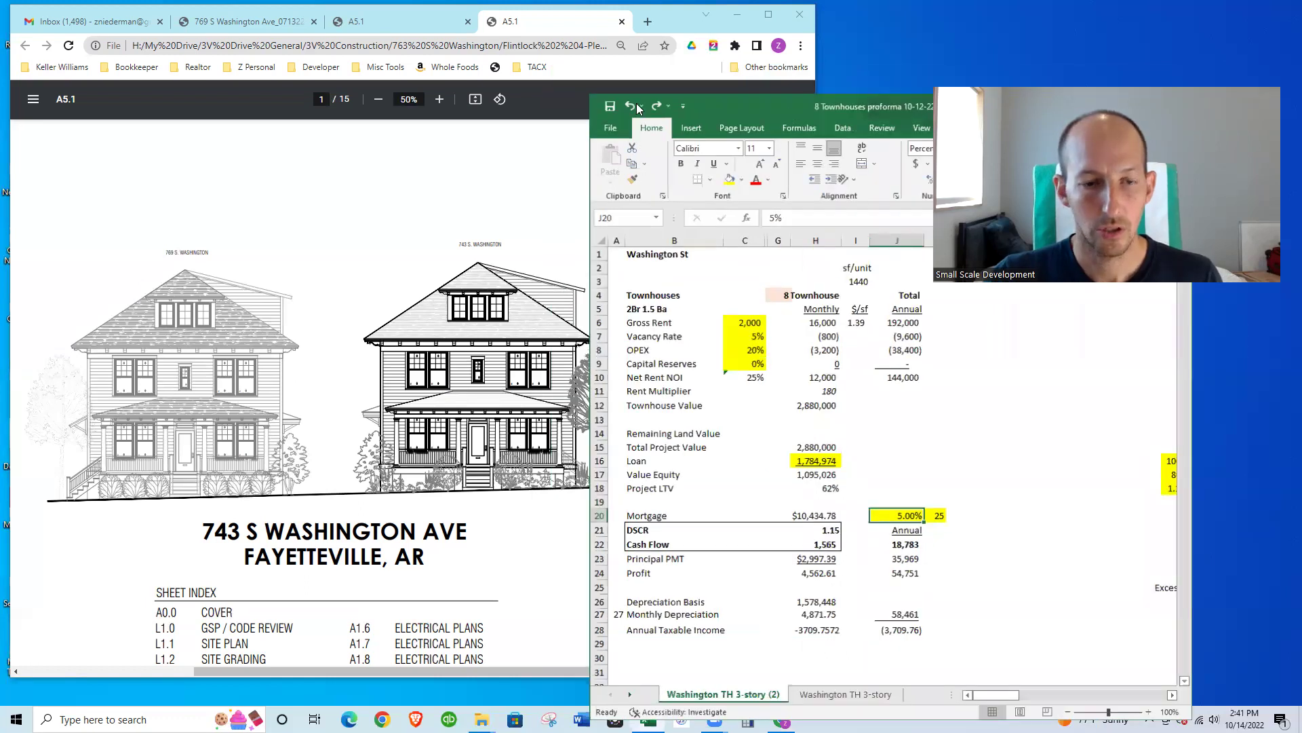
left_click_drag(638, 109, 366, 84)
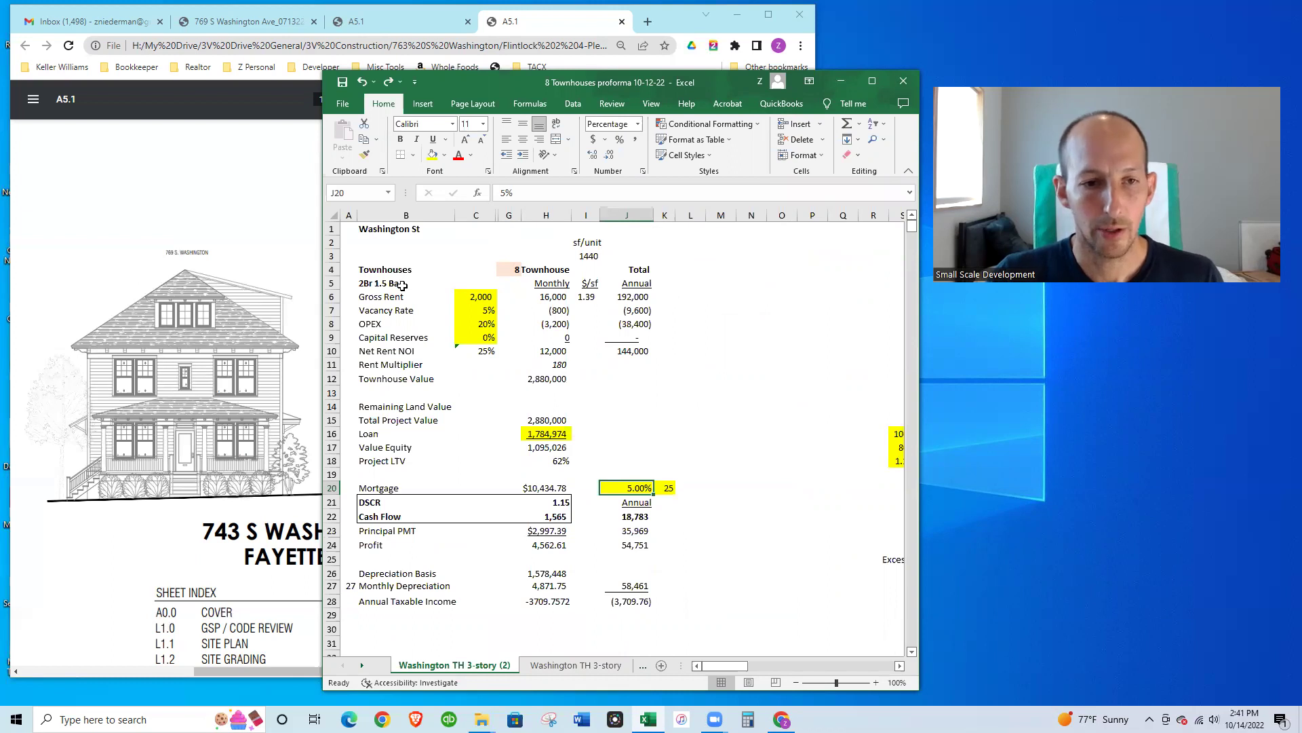
Change the unit description in B5 from 1.5 to 2Br 2.5 Ba.
left_click(402, 284)
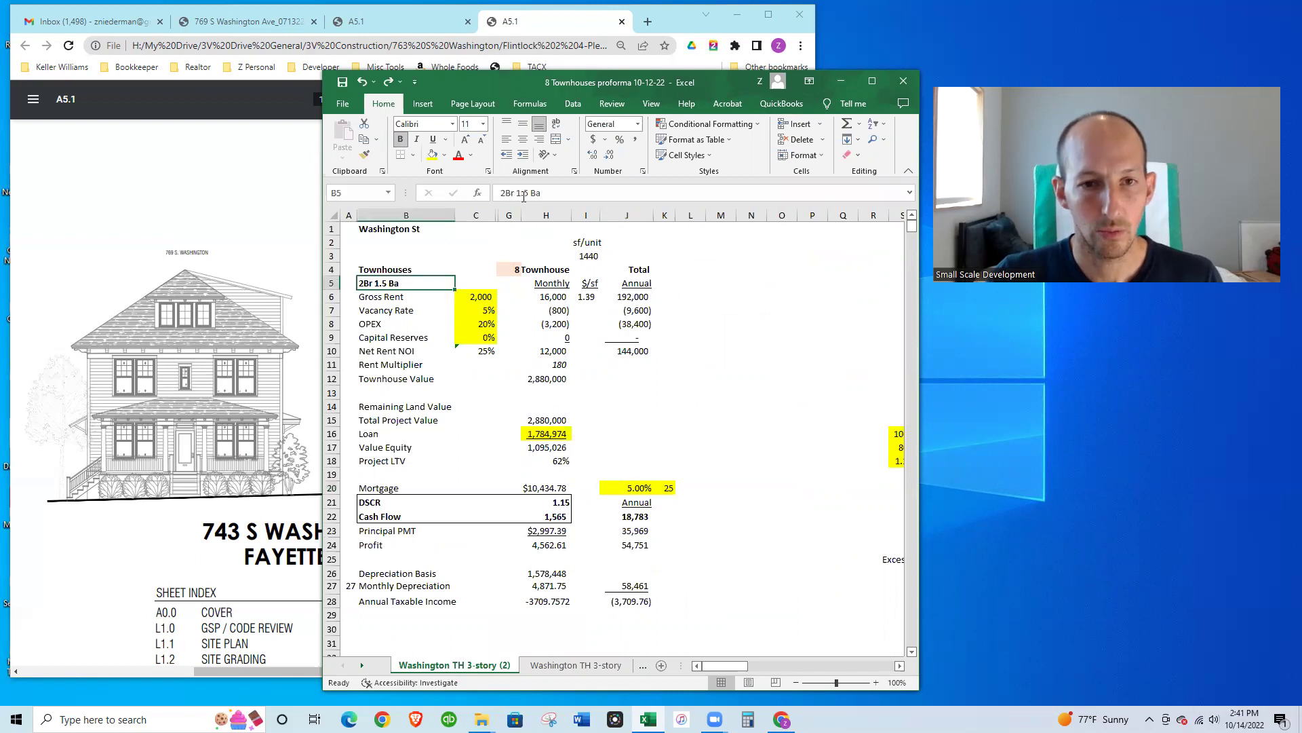
left_click(523, 195)
key("BackSpace")
type("2")
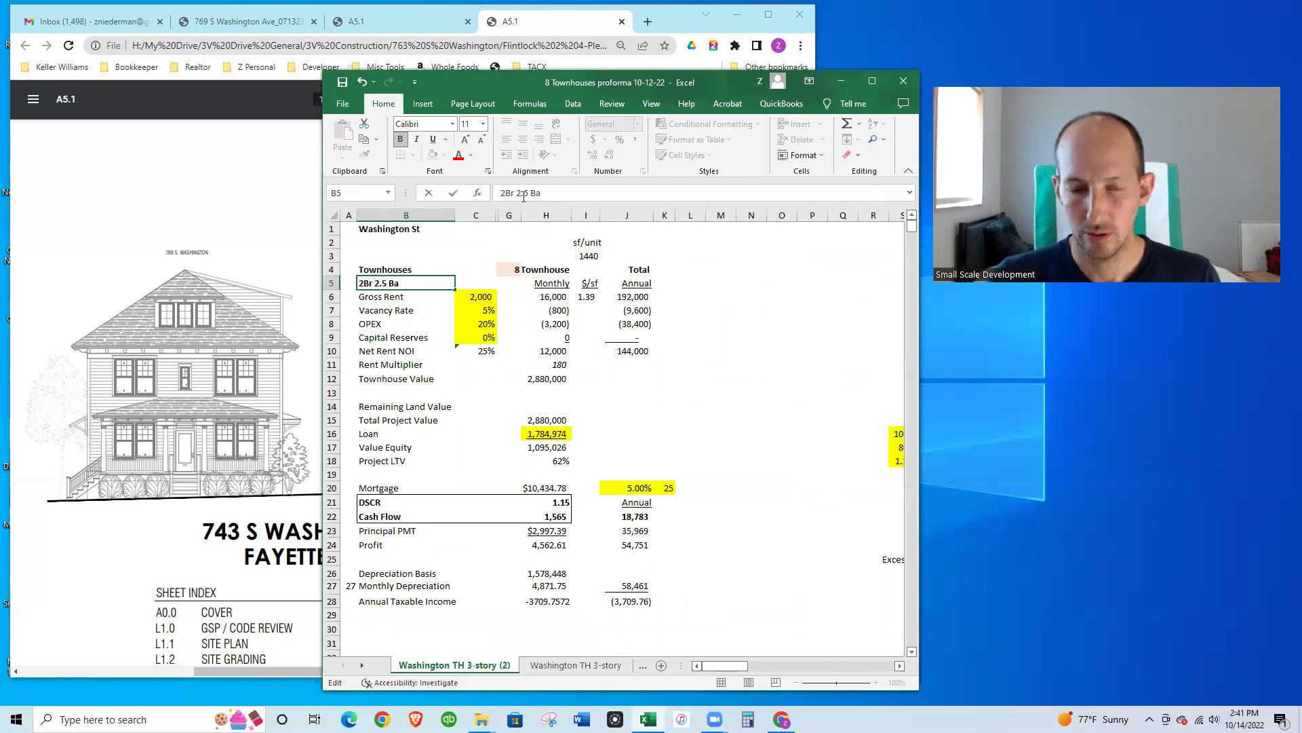
key("Return")
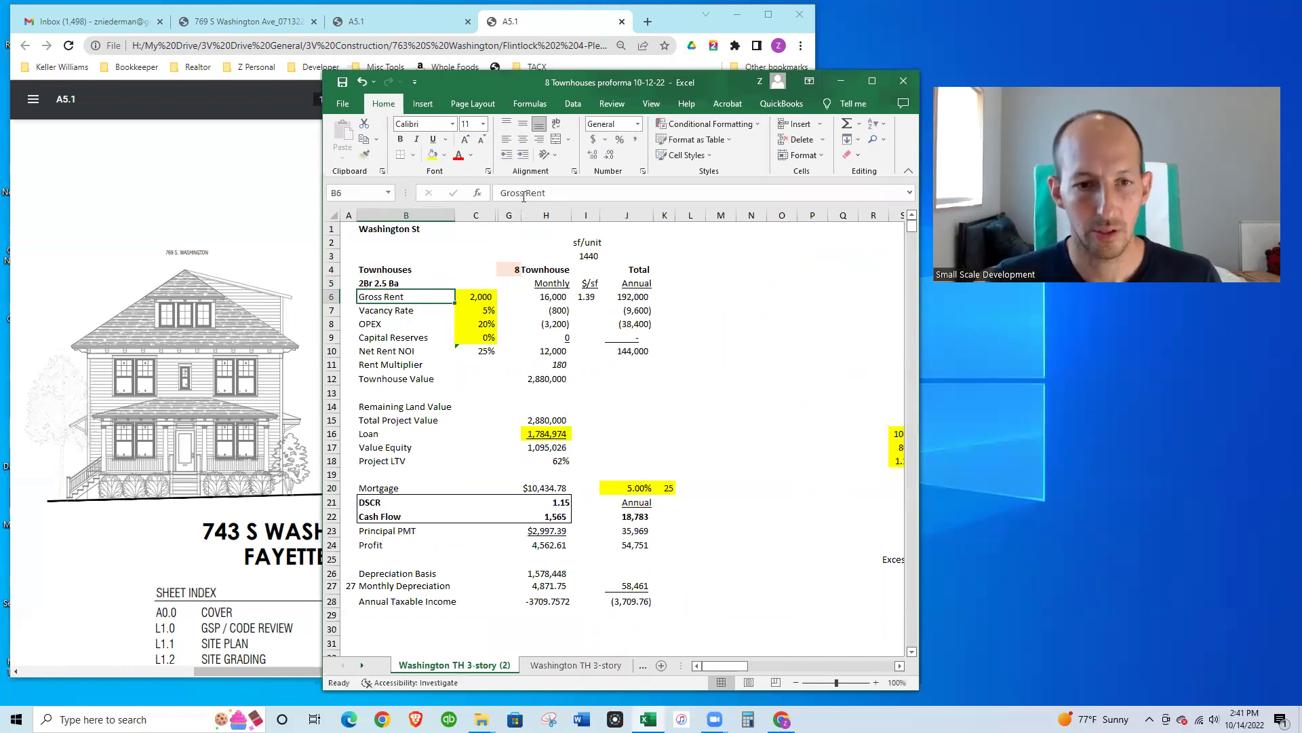
key("Right")
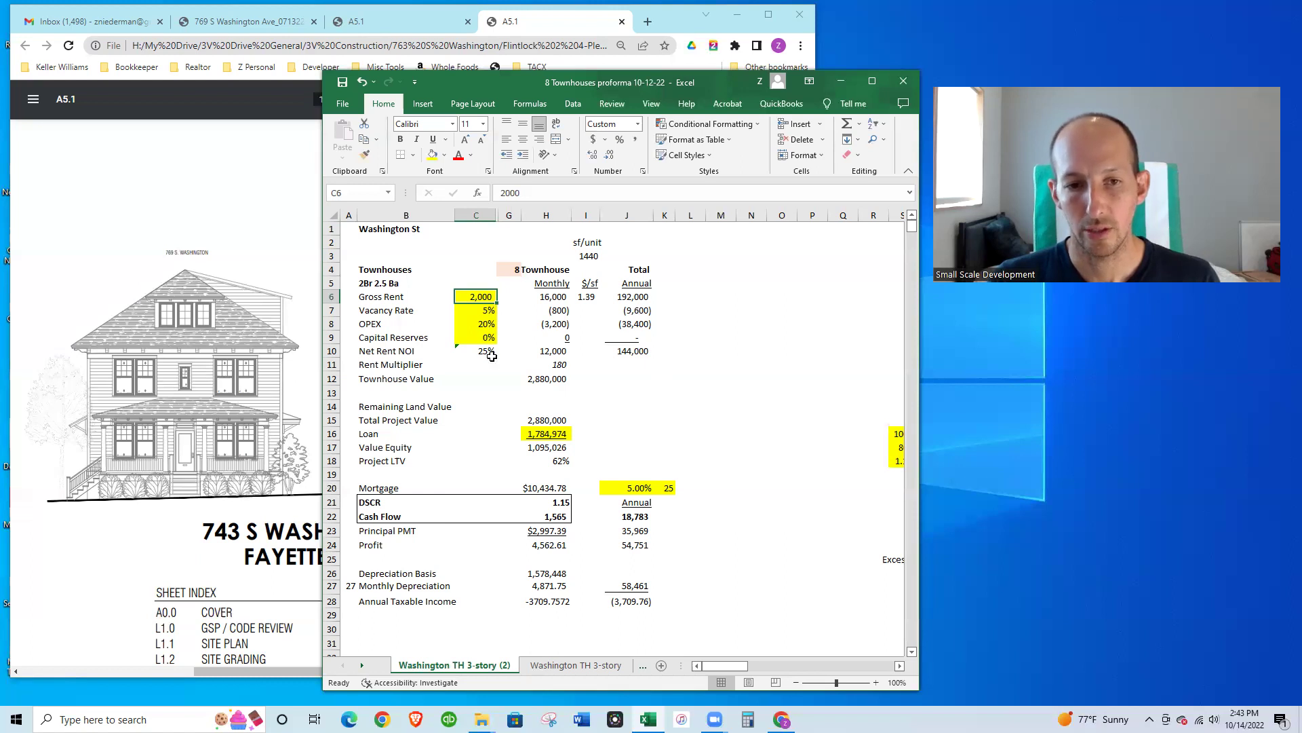
Delete the Rent Multiplier label in B11 and its 180 value in H11.
left_click(566, 365)
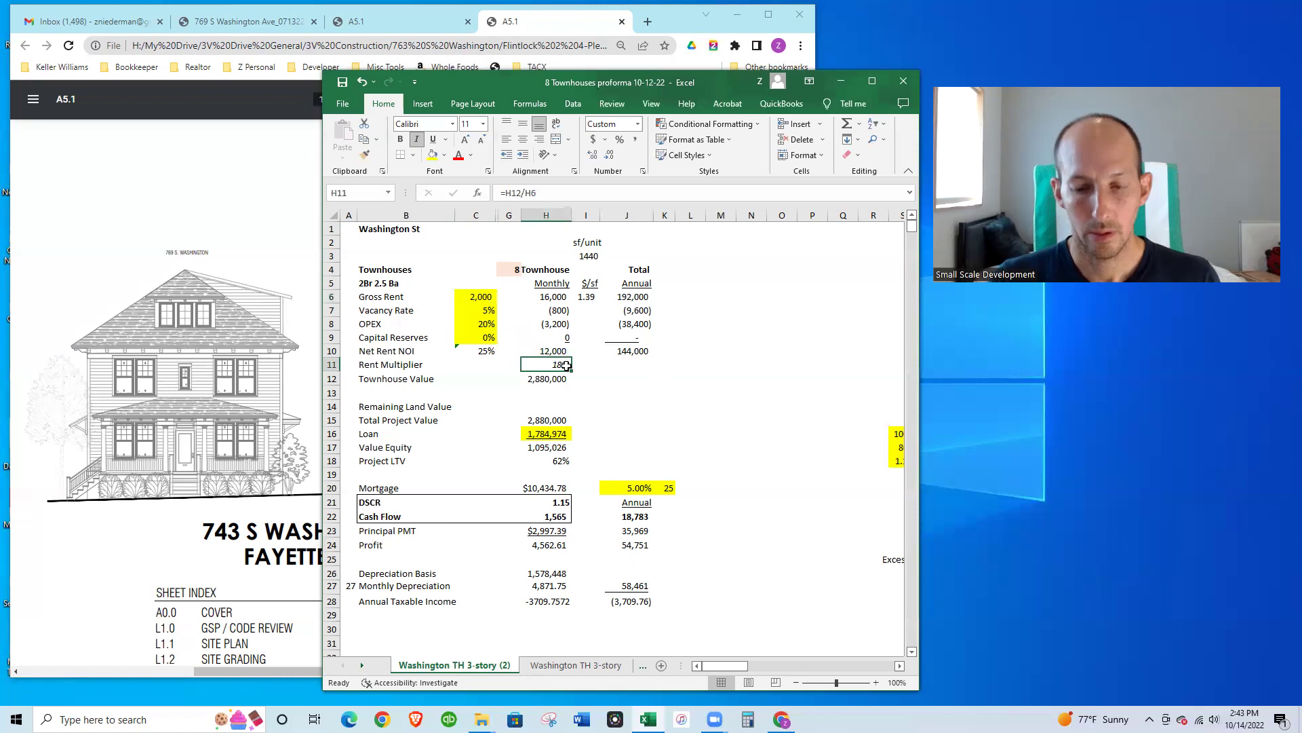
key("Delete")
key("Left")
key("Left")
key("Left")
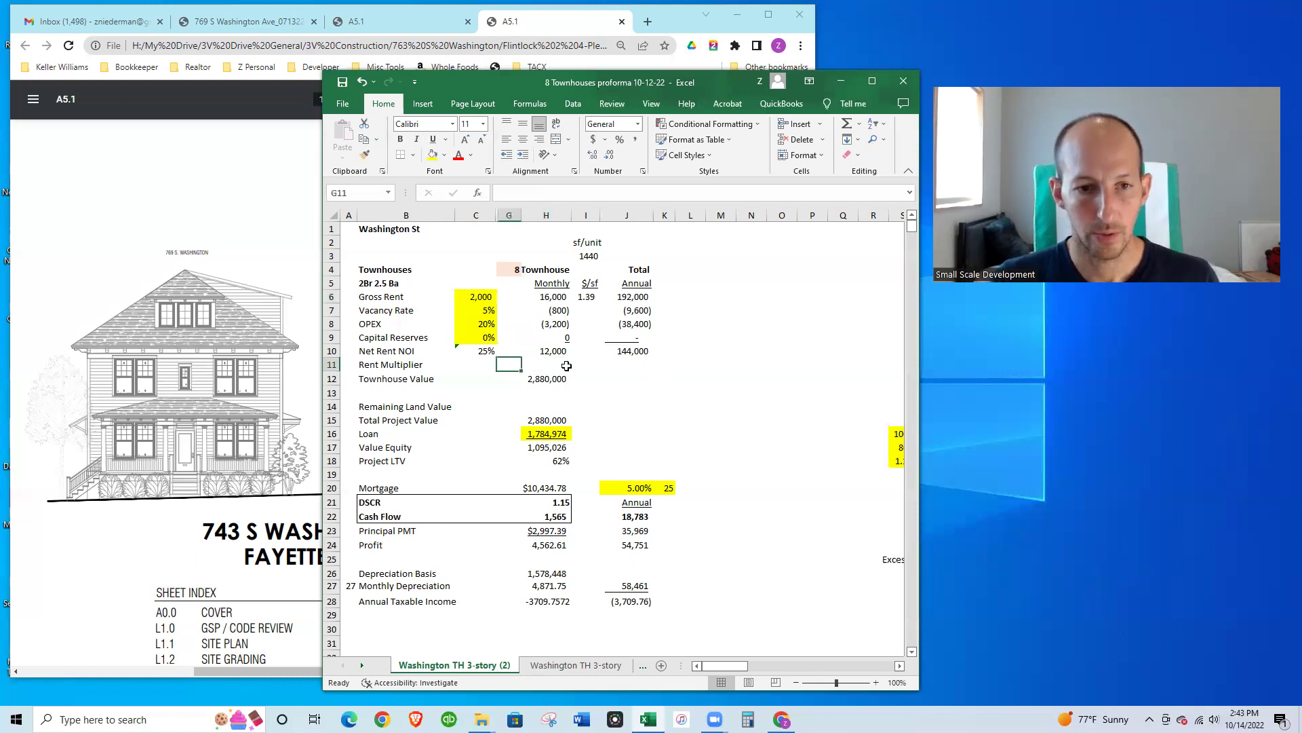
key("Delete")
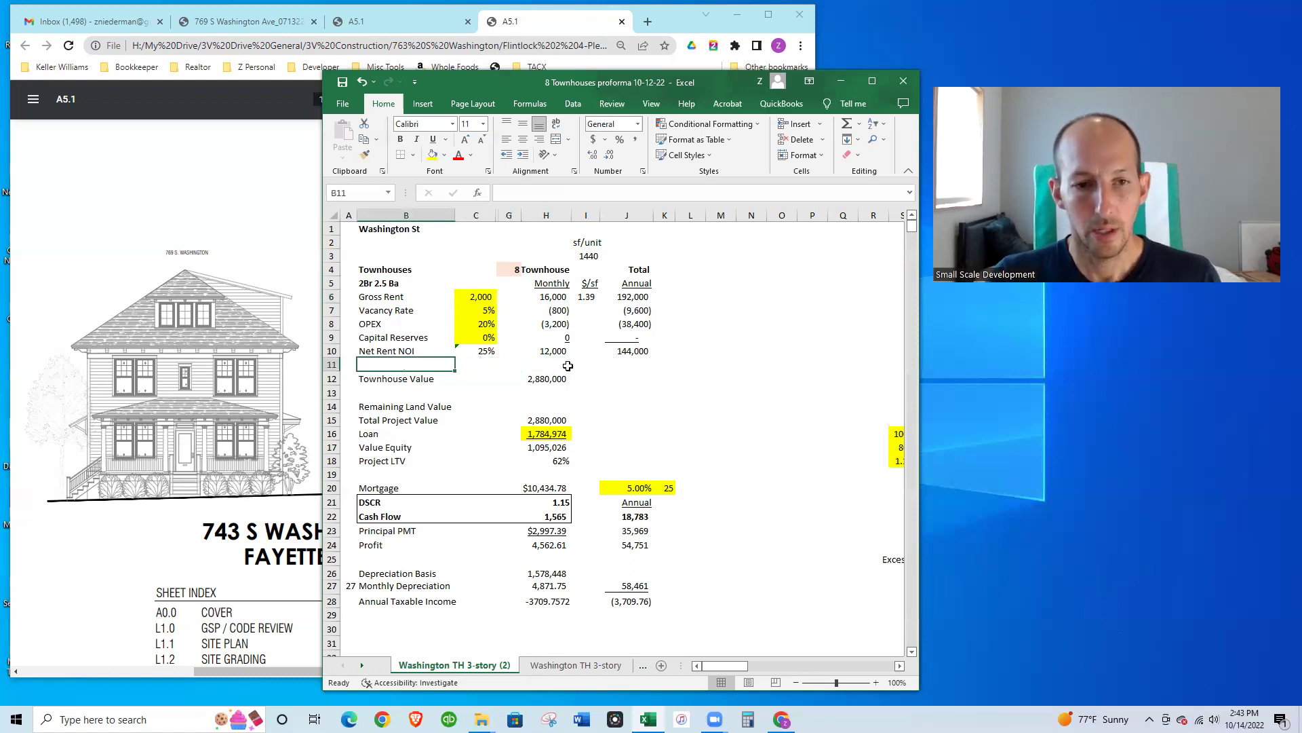
key("Down")
key("Right")
key("Right")
key("Right")
key("Right")
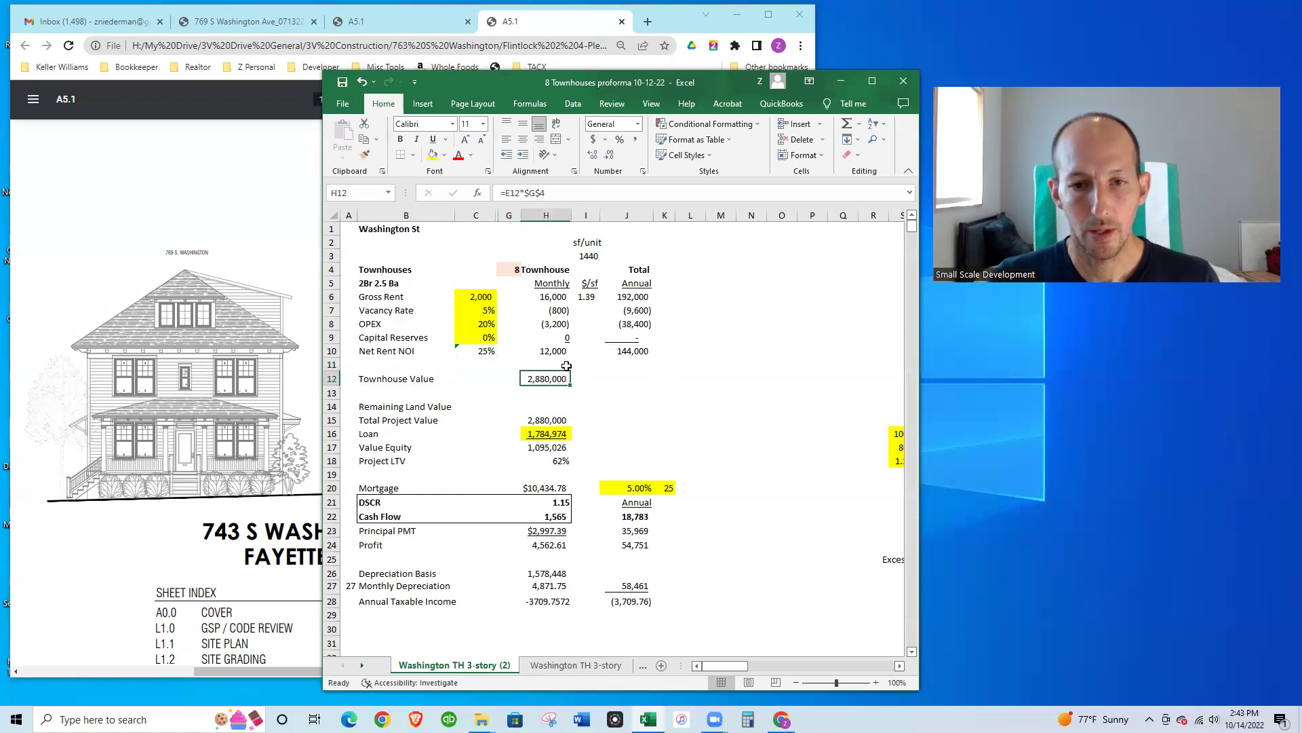
key("Up")
key("Up")
key("Right")
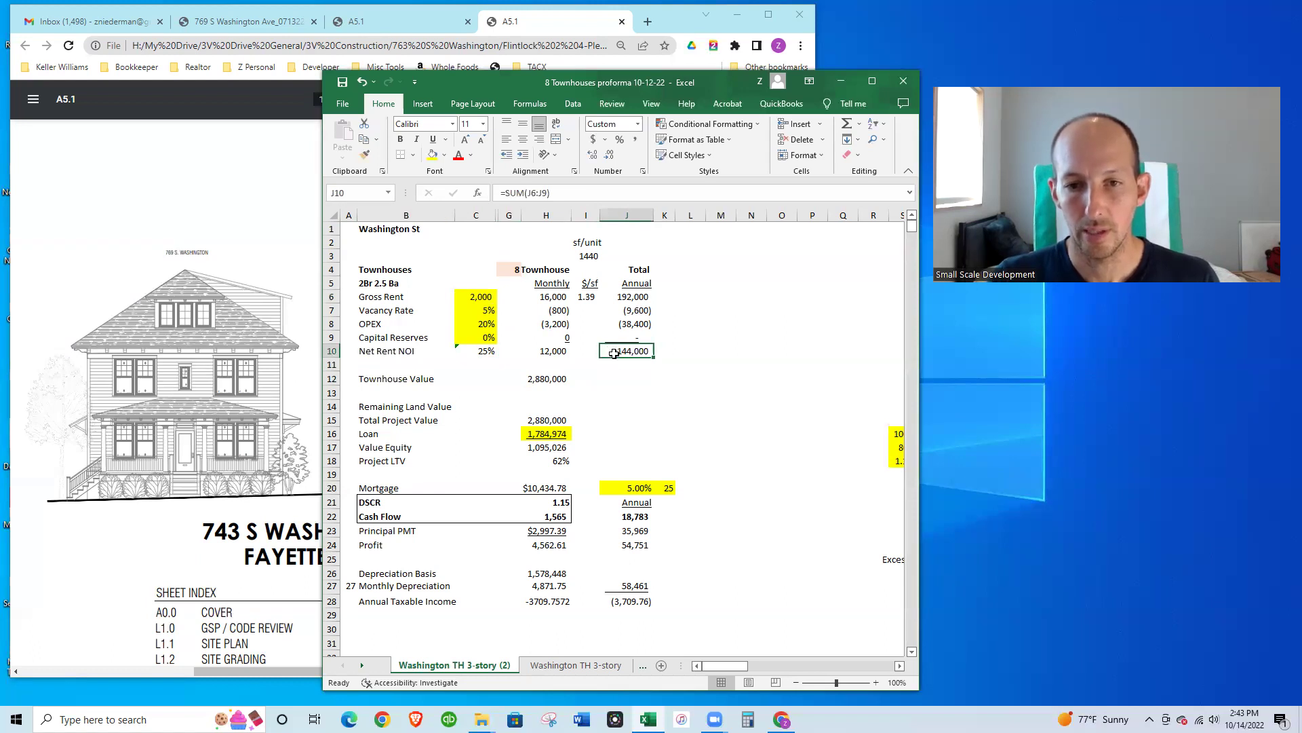
scroll(639, 389, "down", 2)
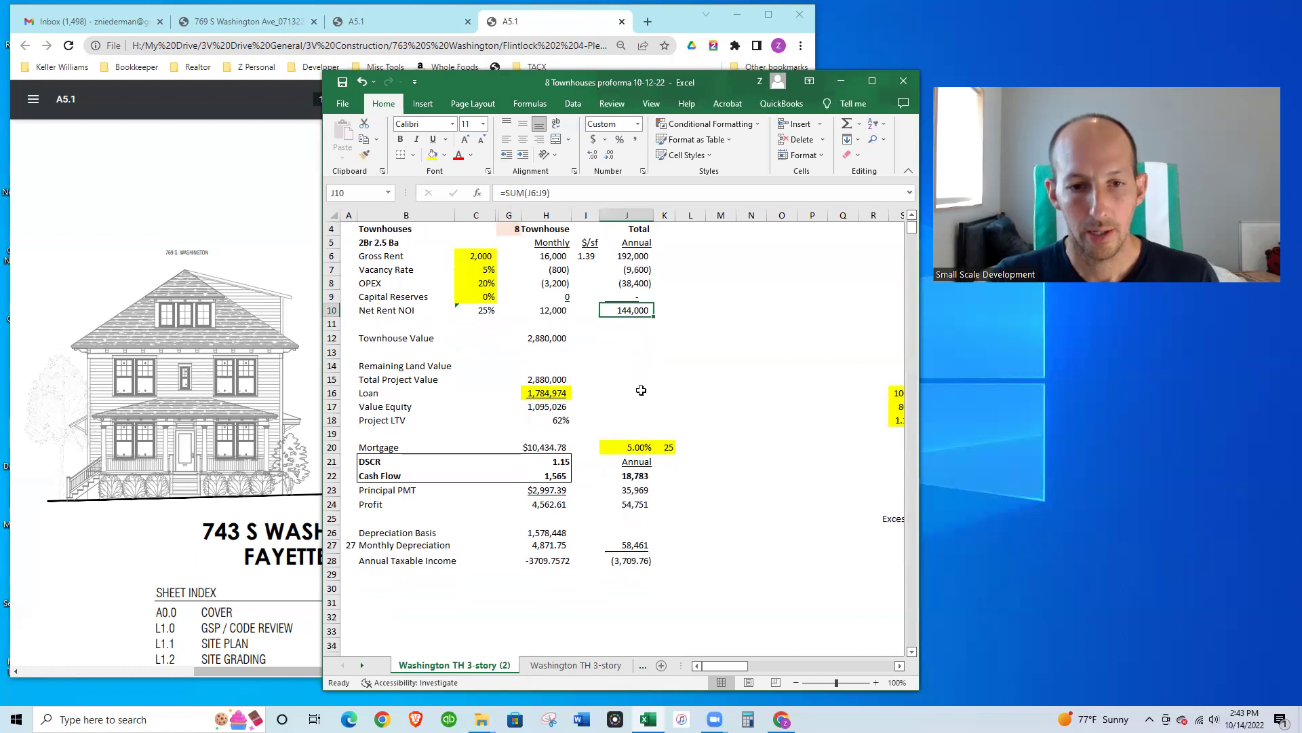
scroll(656, 381, "down", 1)
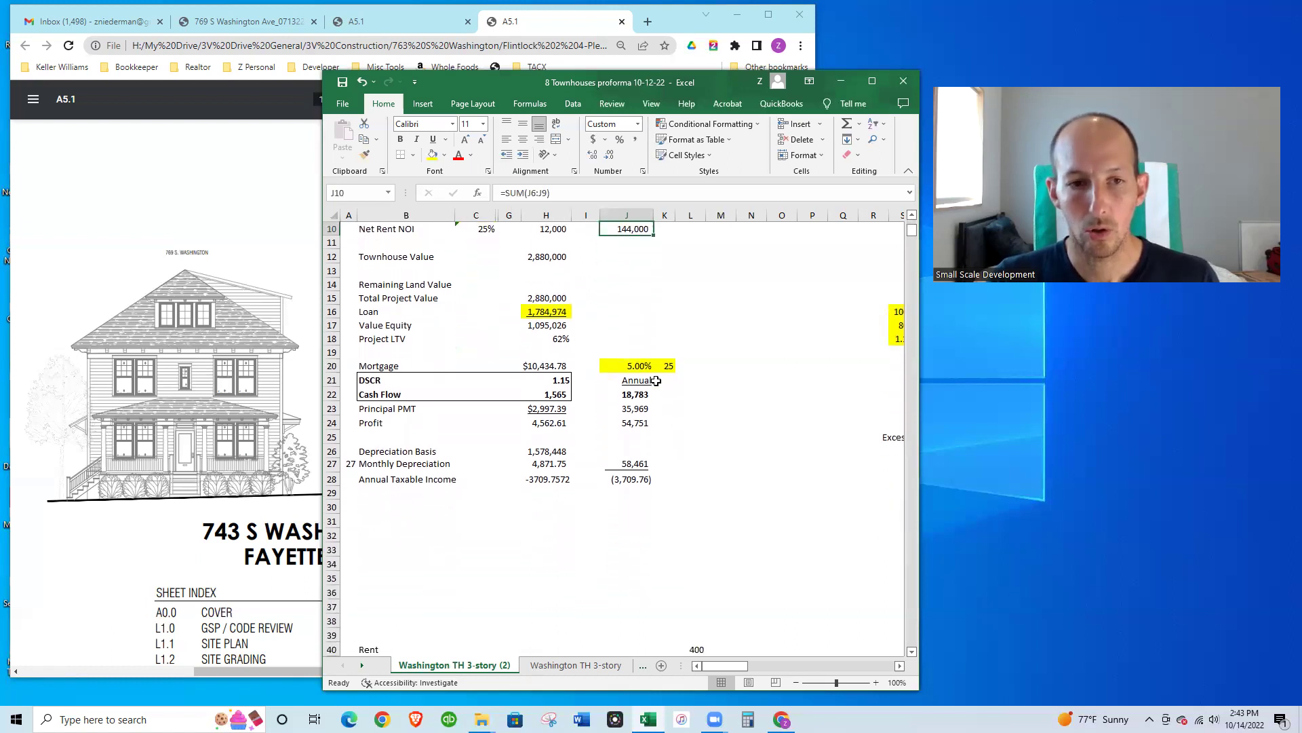
scroll(656, 355, "up", 1)
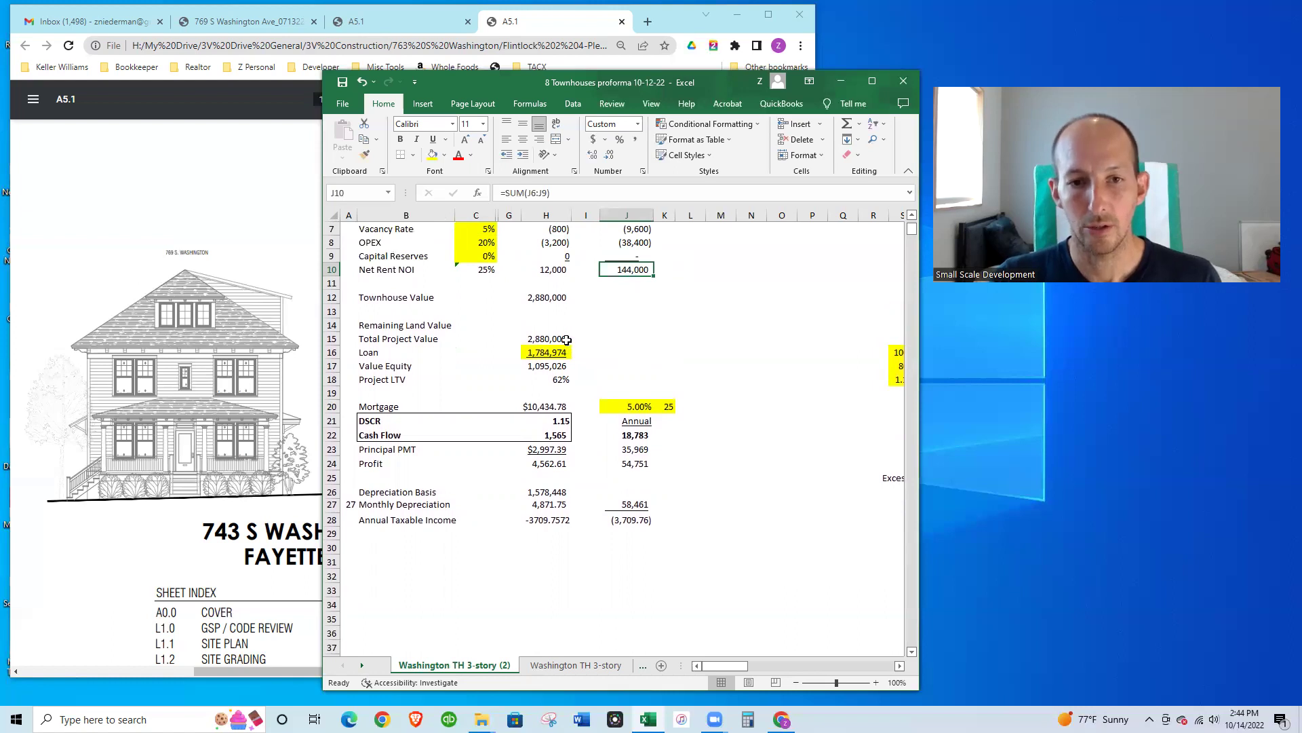
left_click(541, 293)
left_click(614, 298)
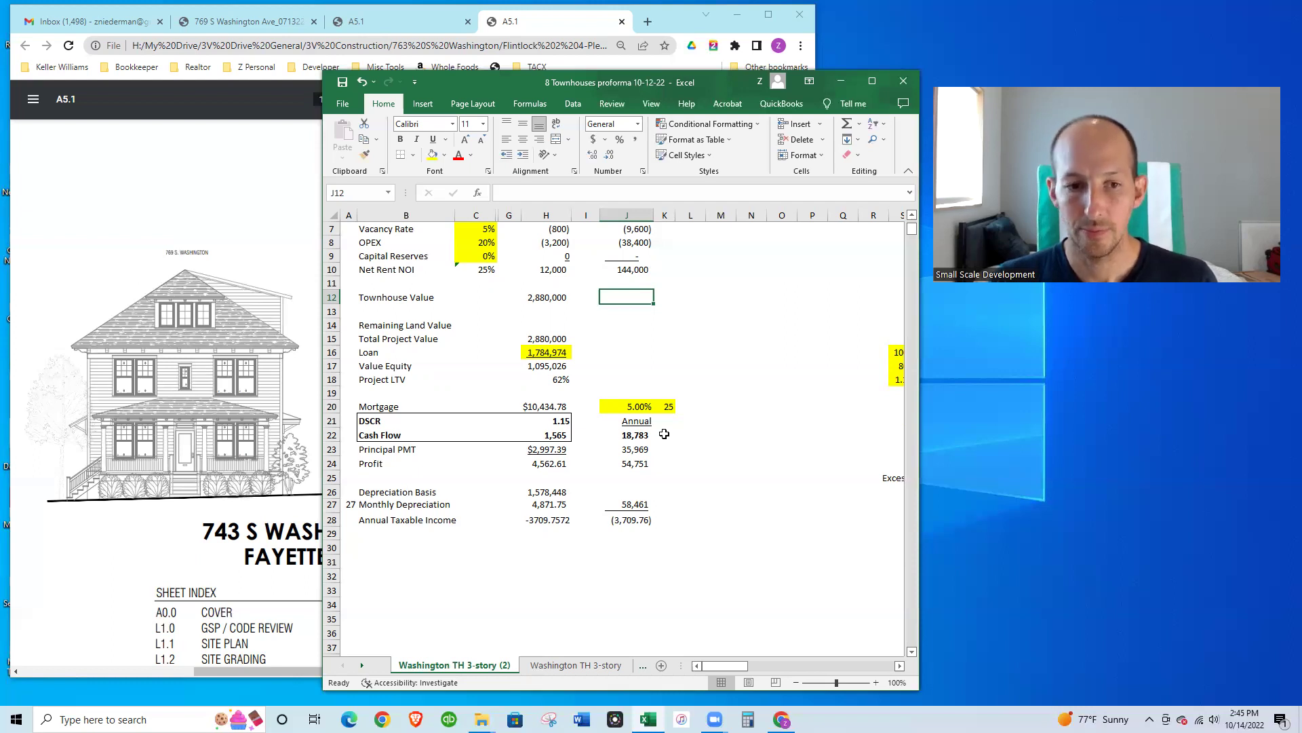
Round the monthly principal payment and monthly profit to whole dollars.
left_click(565, 453)
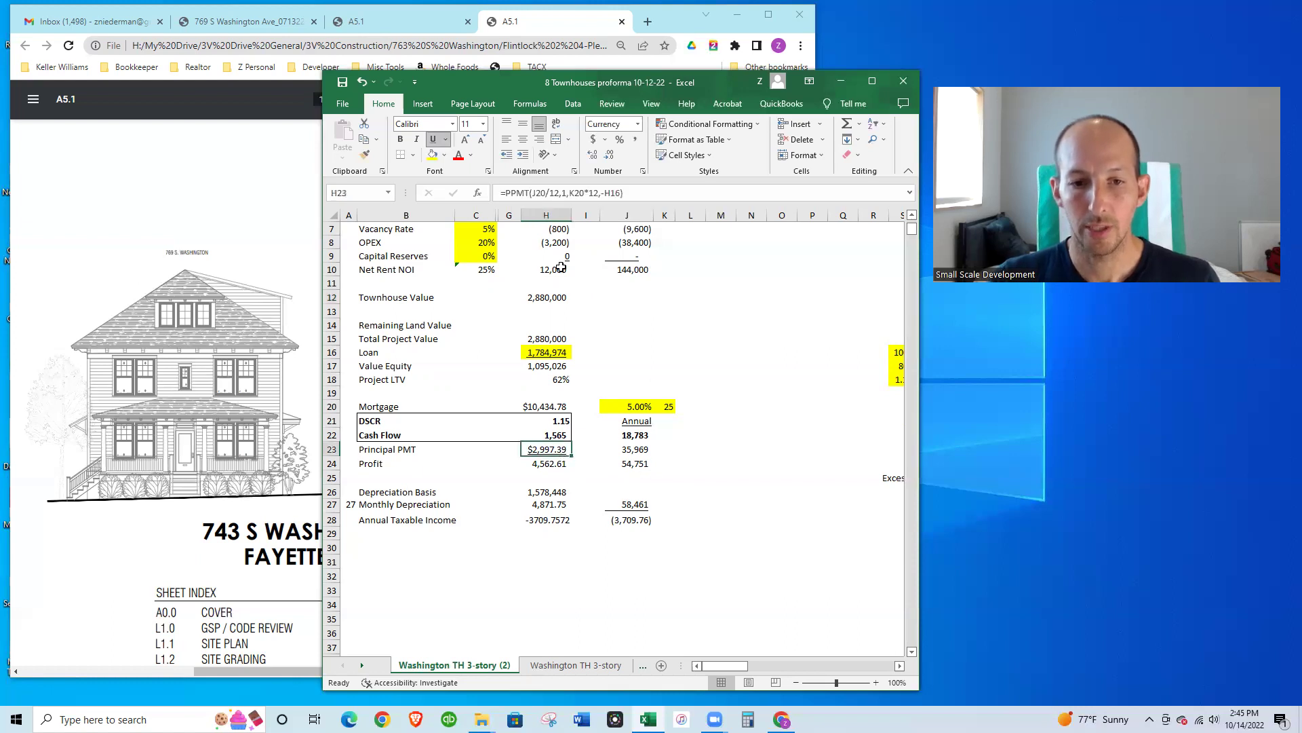
left_click(606, 158)
left_click(605, 159)
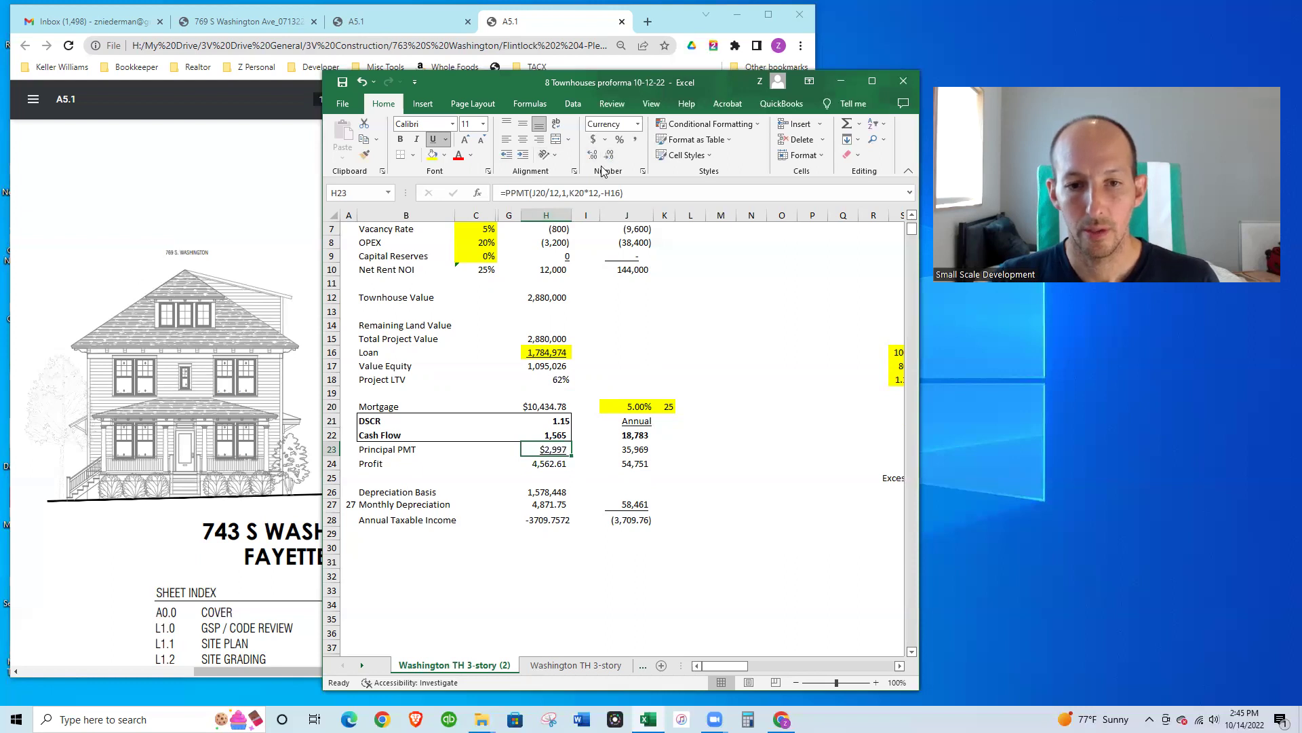
key("Down")
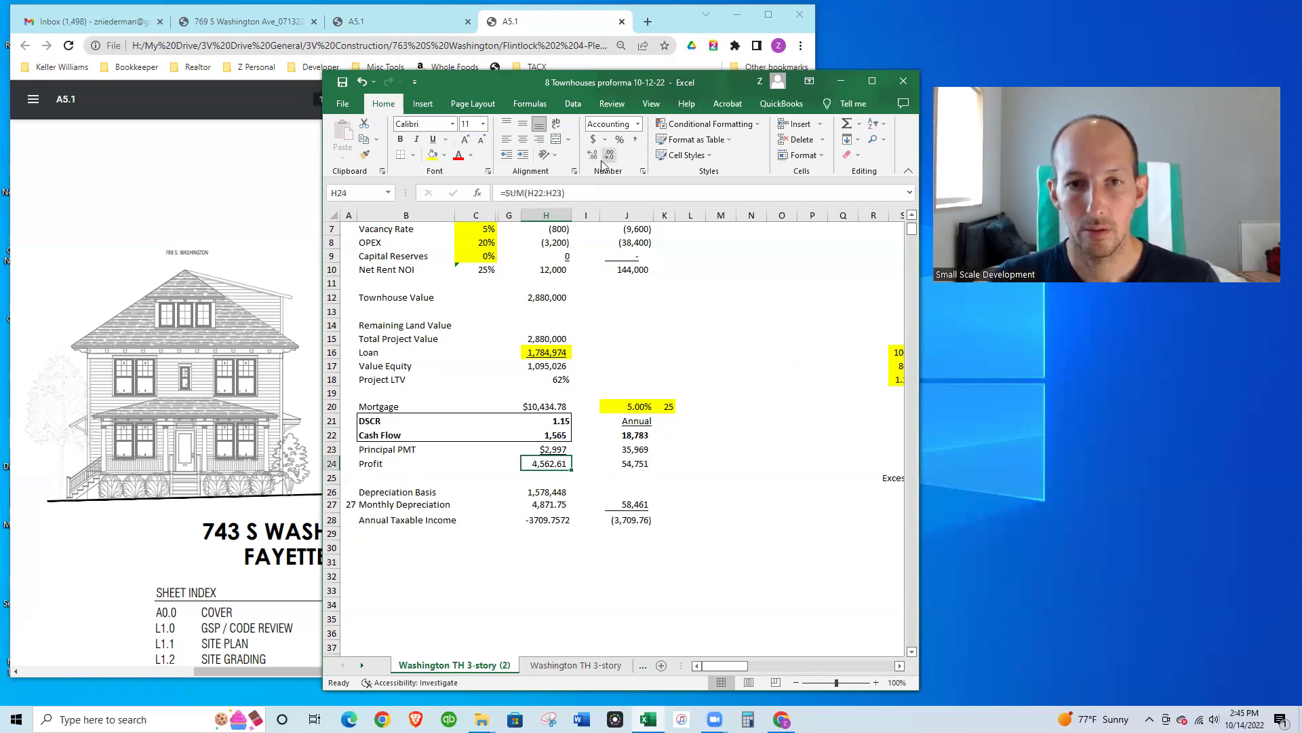
left_click(604, 161)
left_click(604, 160)
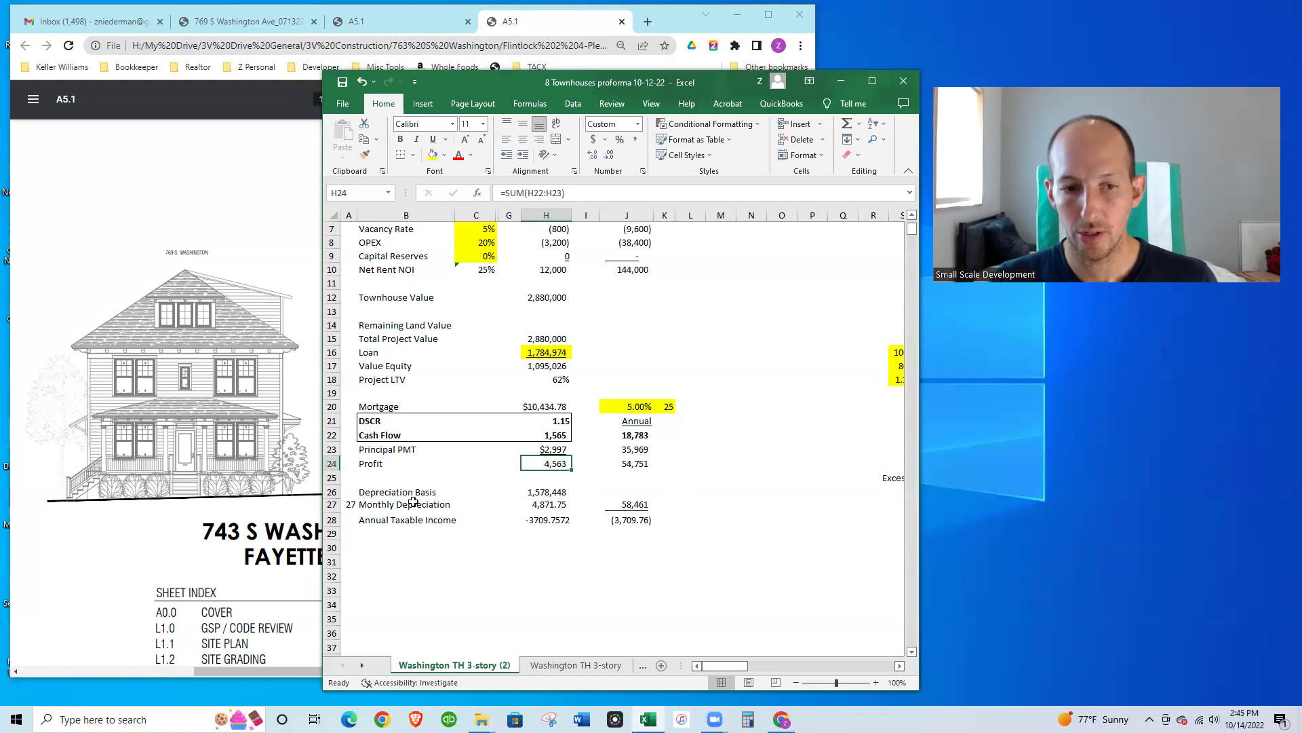
Round monthly depreciation and annual taxable income to whole dollars.
left_click(554, 493)
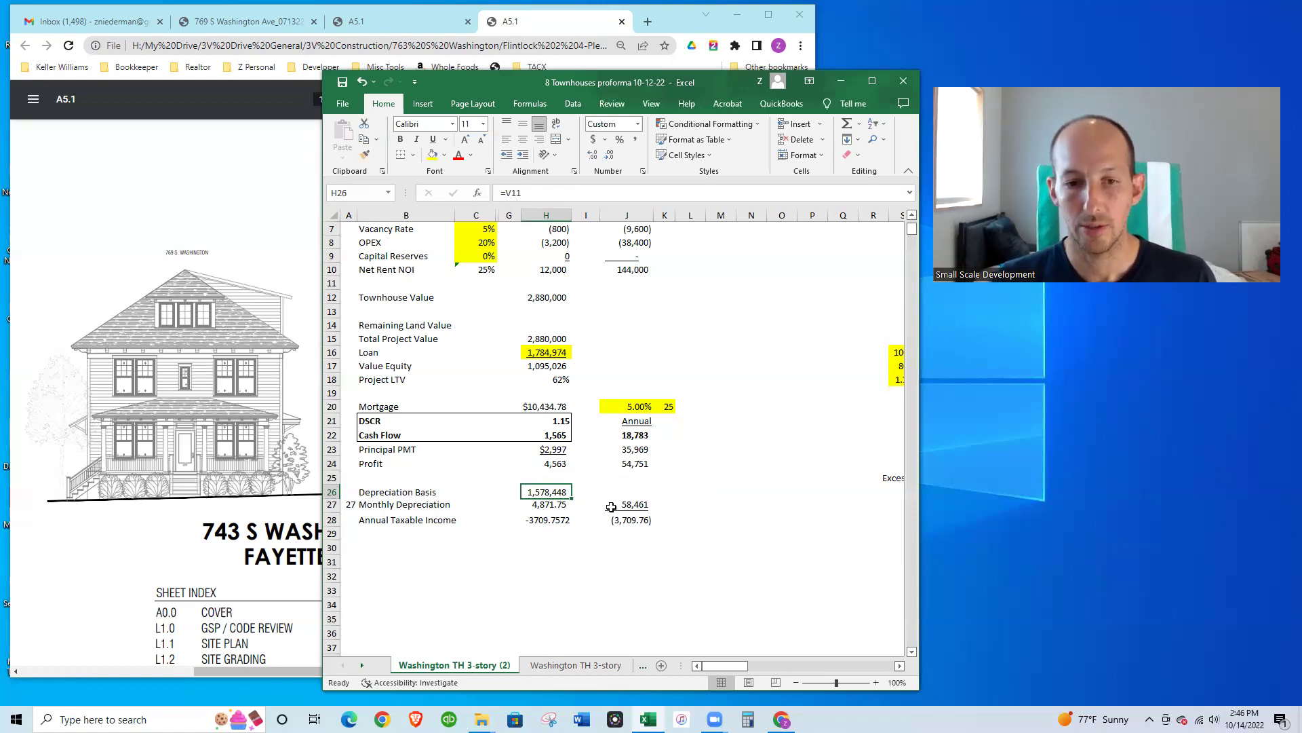
left_click(554, 505)
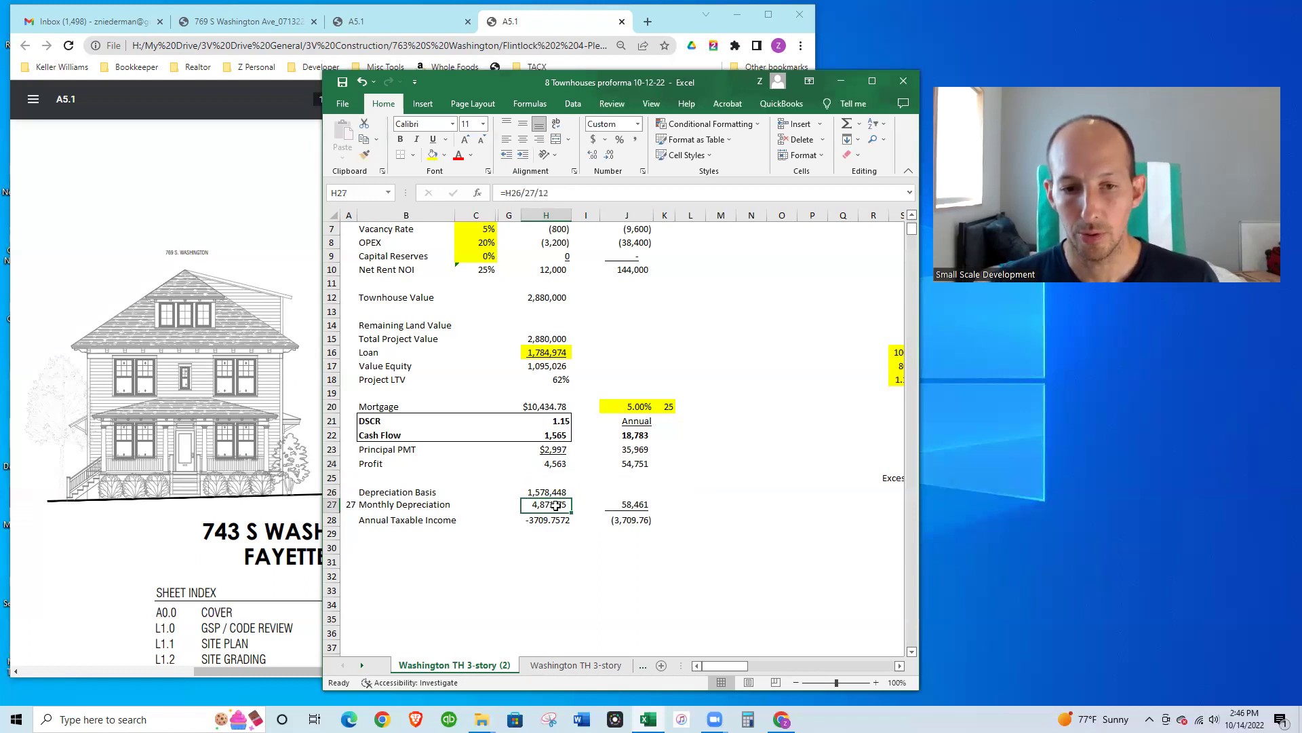
left_click(610, 156)
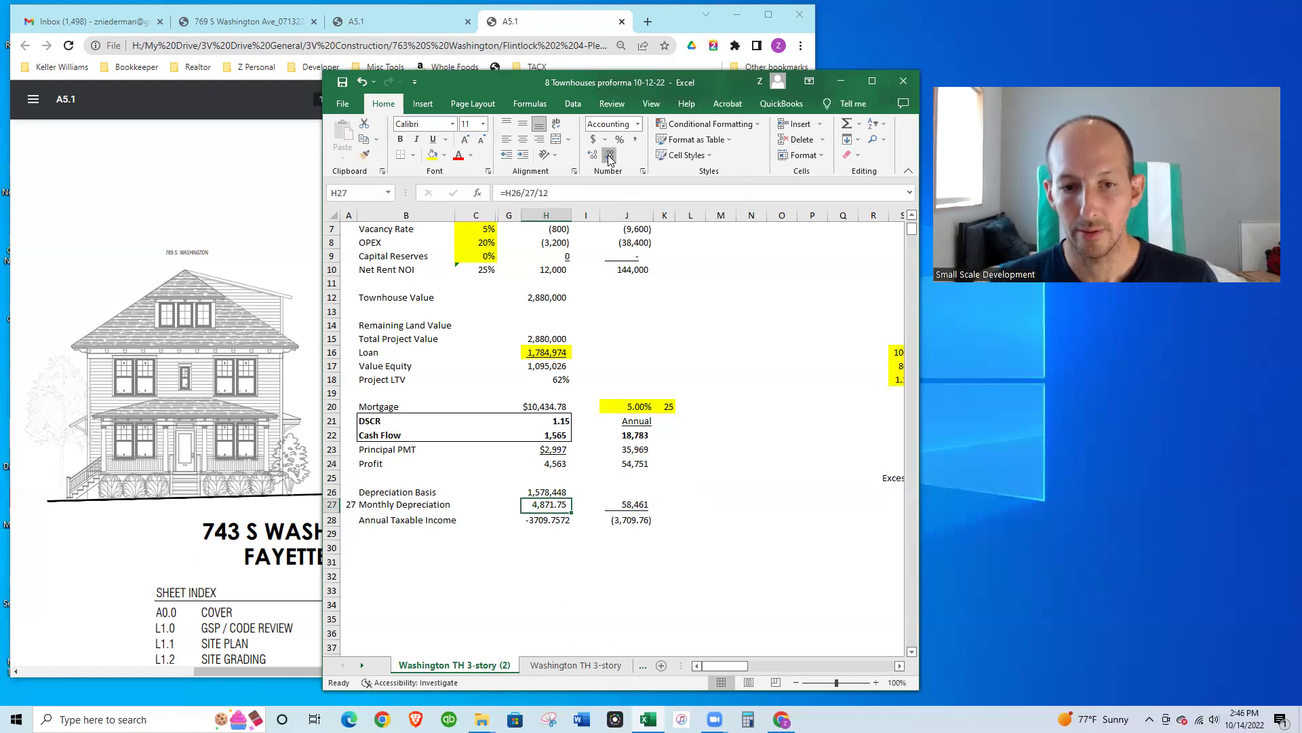
left_click(610, 156)
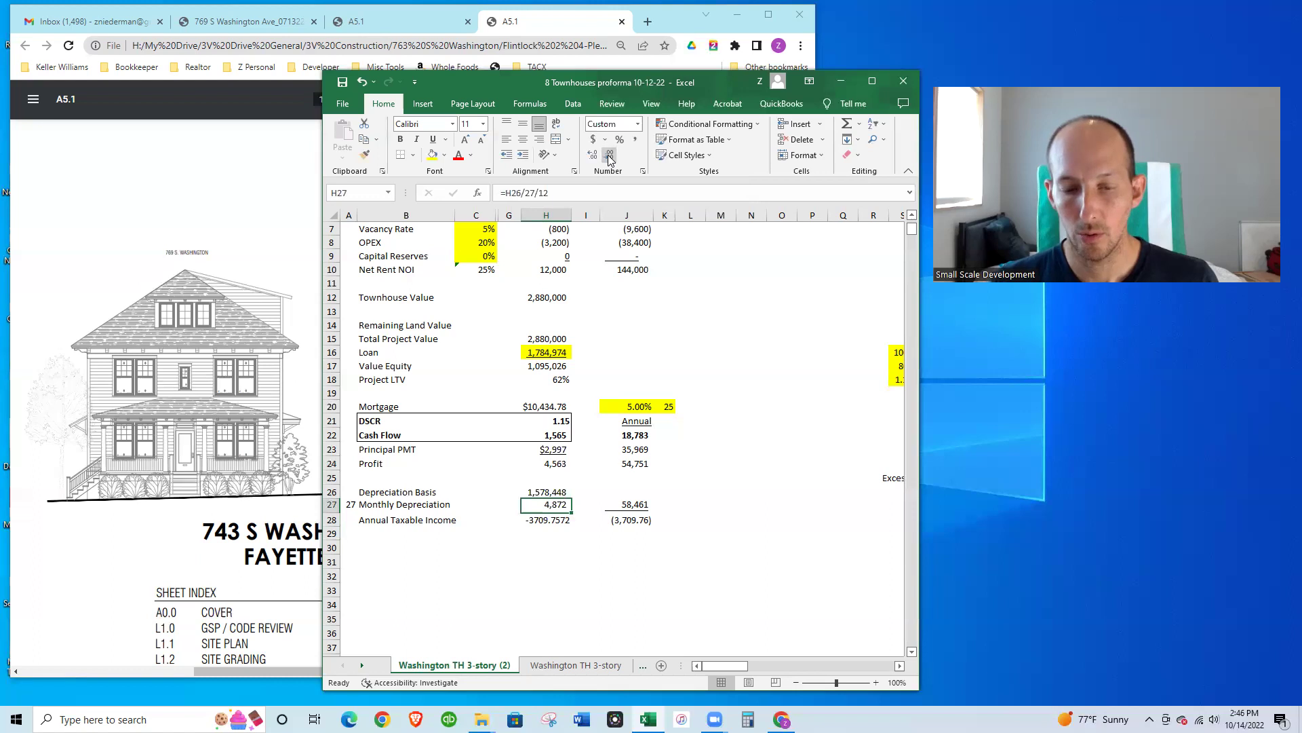
key("Right")
key("Right")
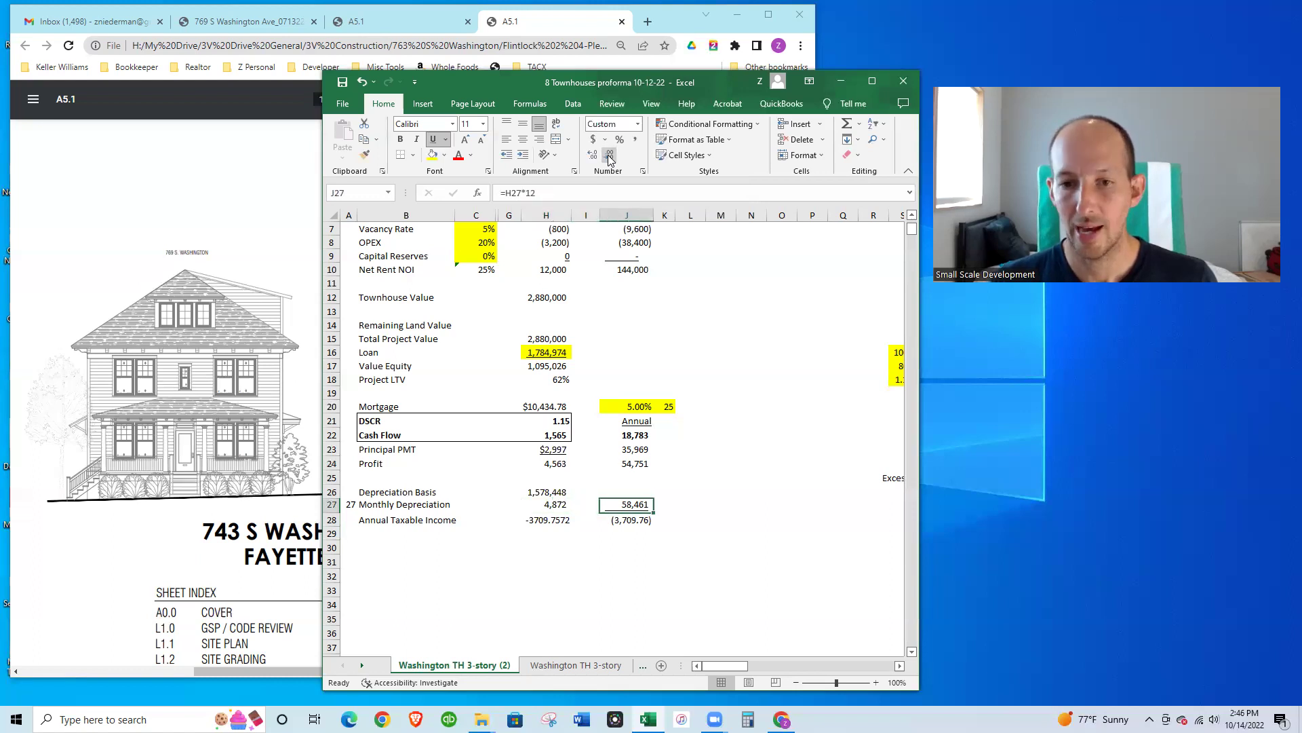
key("Up")
key("Up")
key("Up")
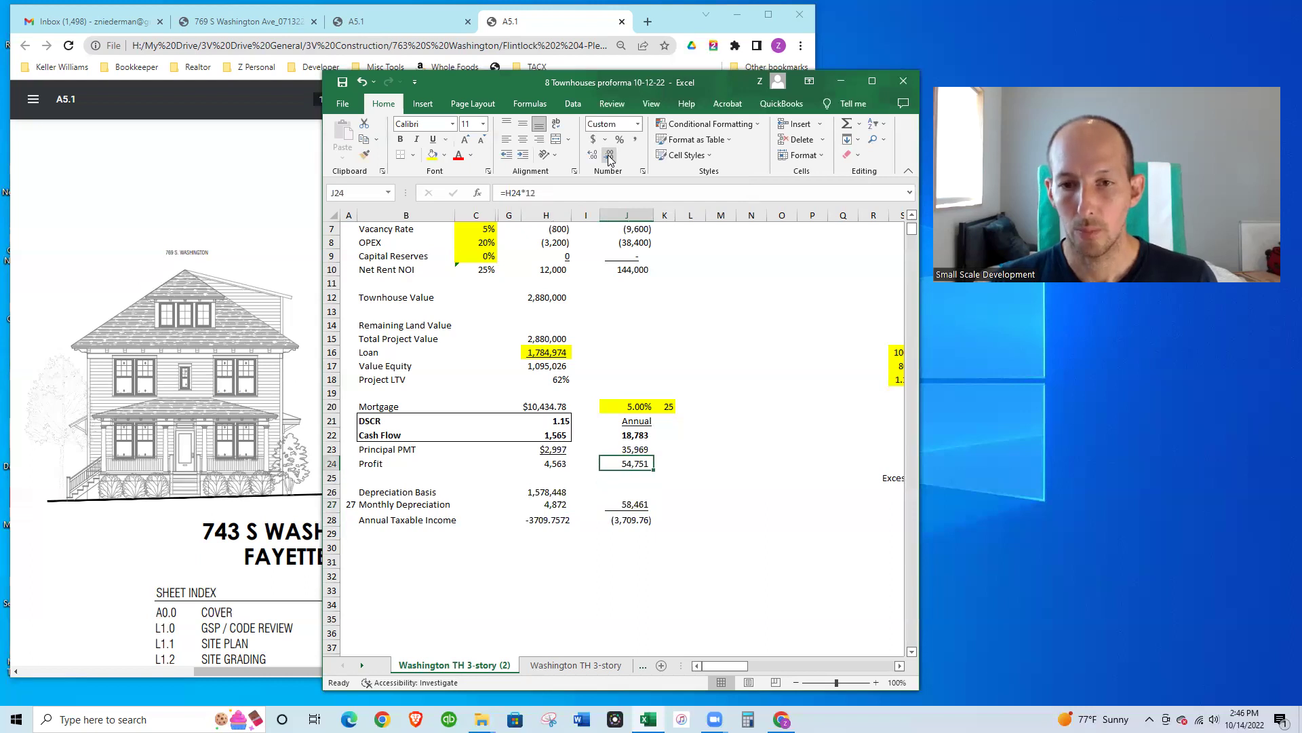
key("Down")
key("Down")
key("Down")
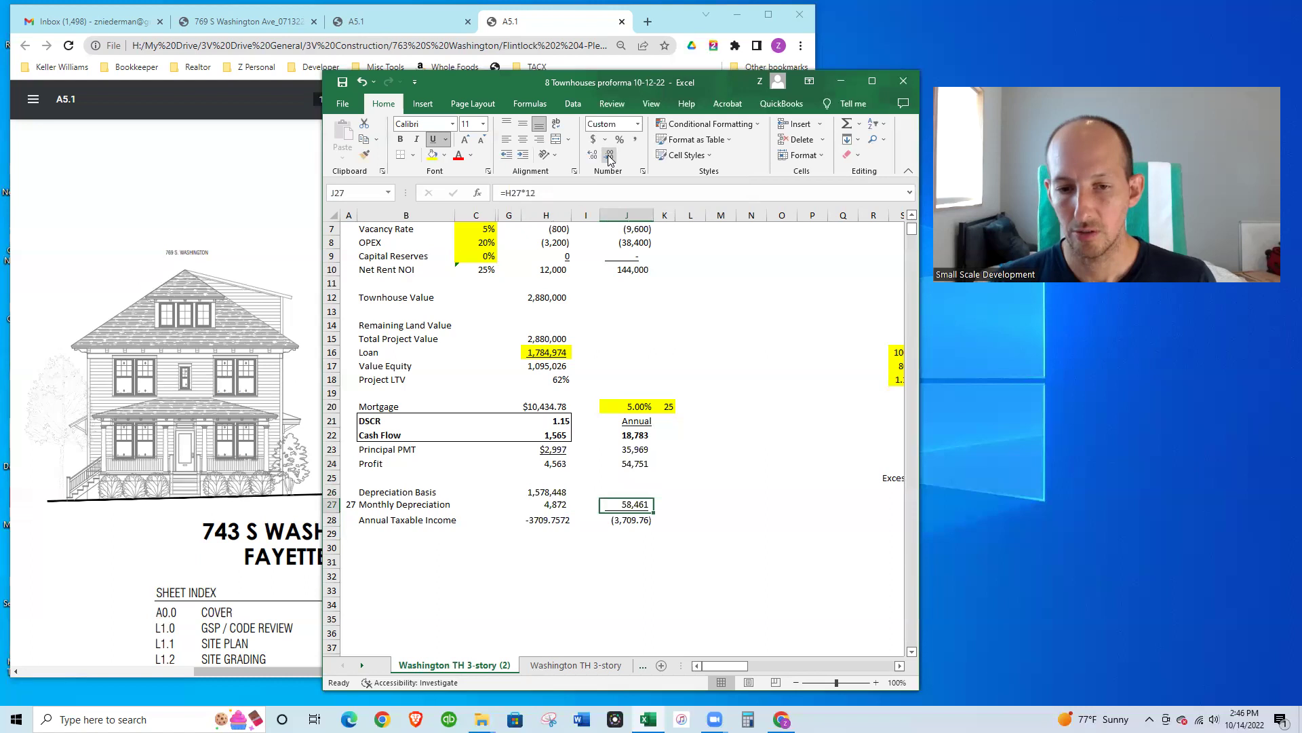
key("Down")
left_click(609, 157)
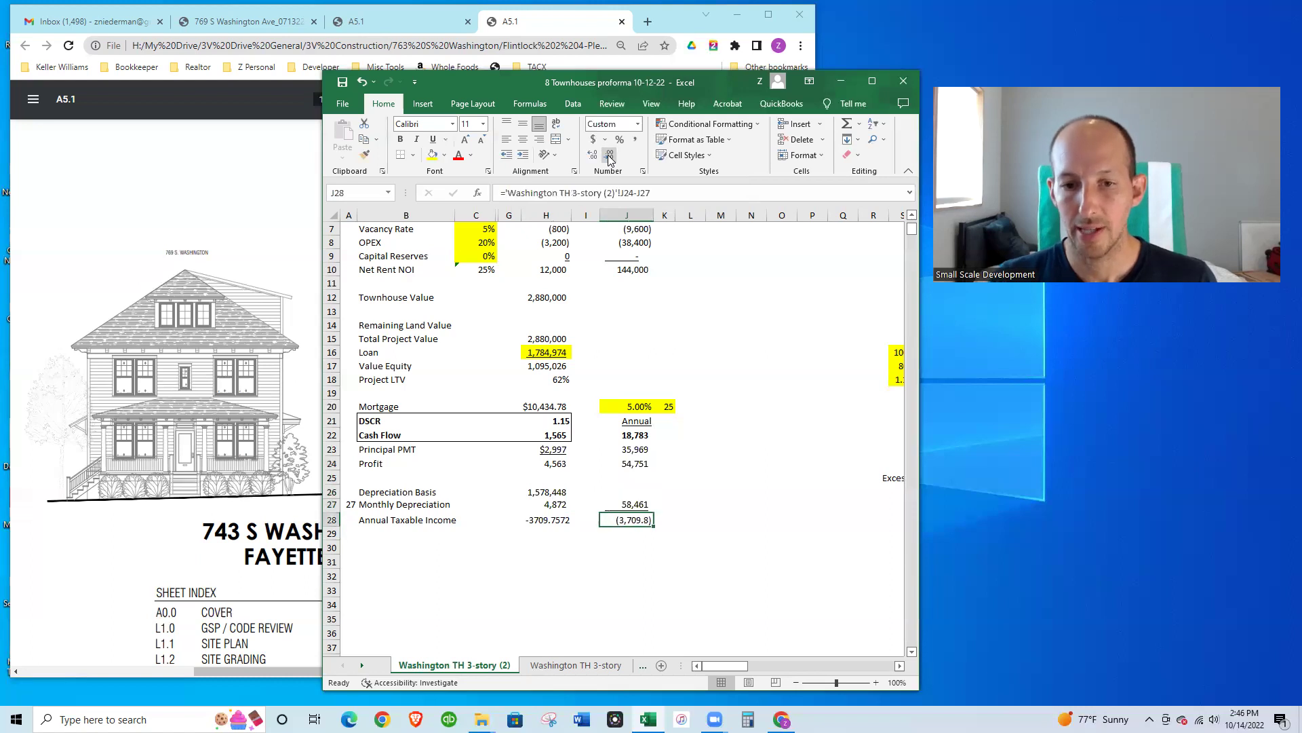
left_click(610, 157)
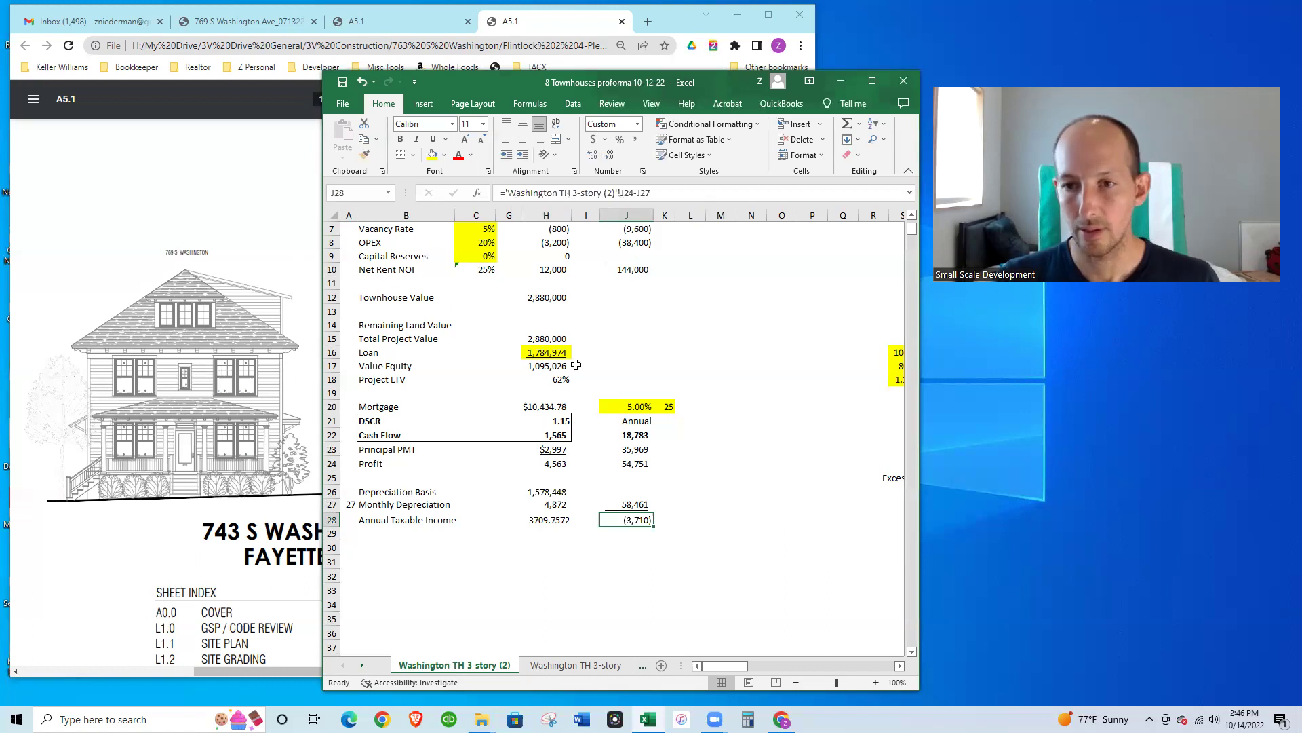
Jump from the income table over to the loan parameters block with Max Loan.
key("Up")
key("Up")
key("Up")
key("Up")
key("Up")
key("Up")
key("Up")
key("Up")
key("Up")
key("Up")
key("Up")
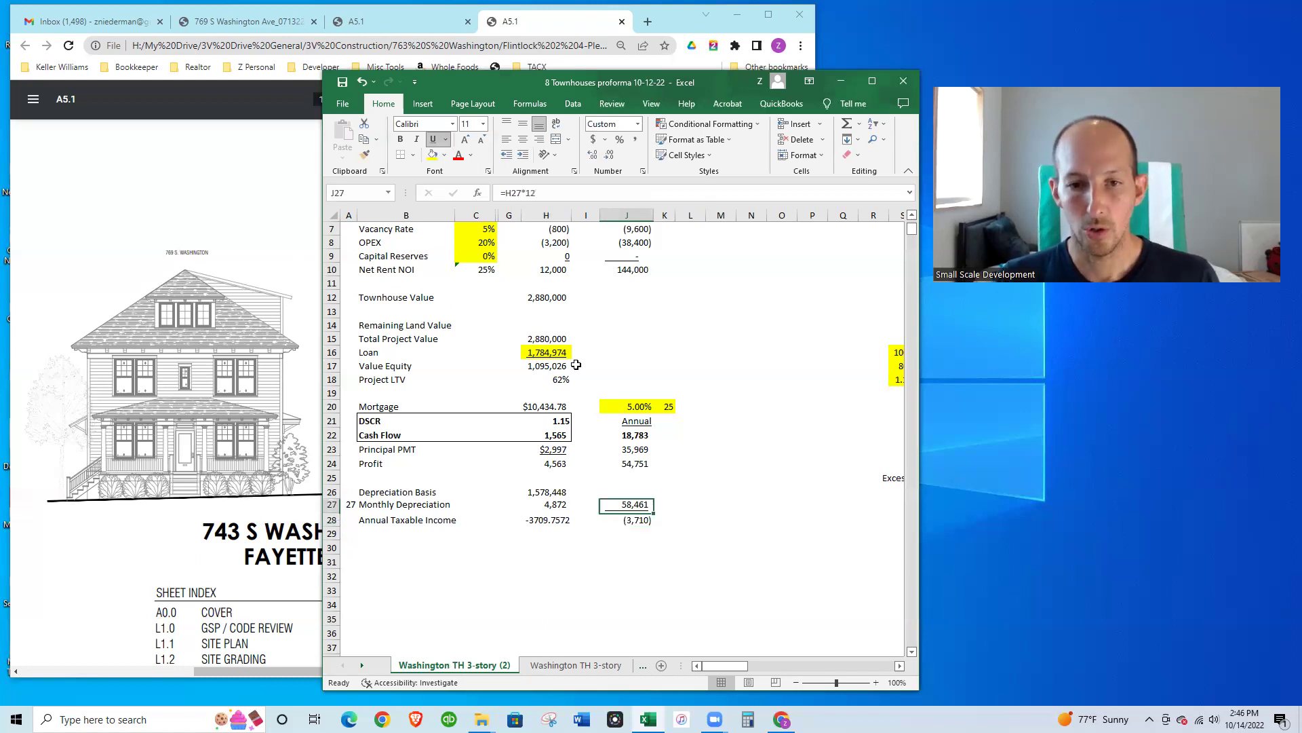
key("Up")
key("Up")
key("Up")
key("Up")
key("Up")
key("Up")
key("Up")
key("Up")
key("Up")
key("Up")
key("Up")
key("Up")
key("Up")
key("Up")
key("Up")
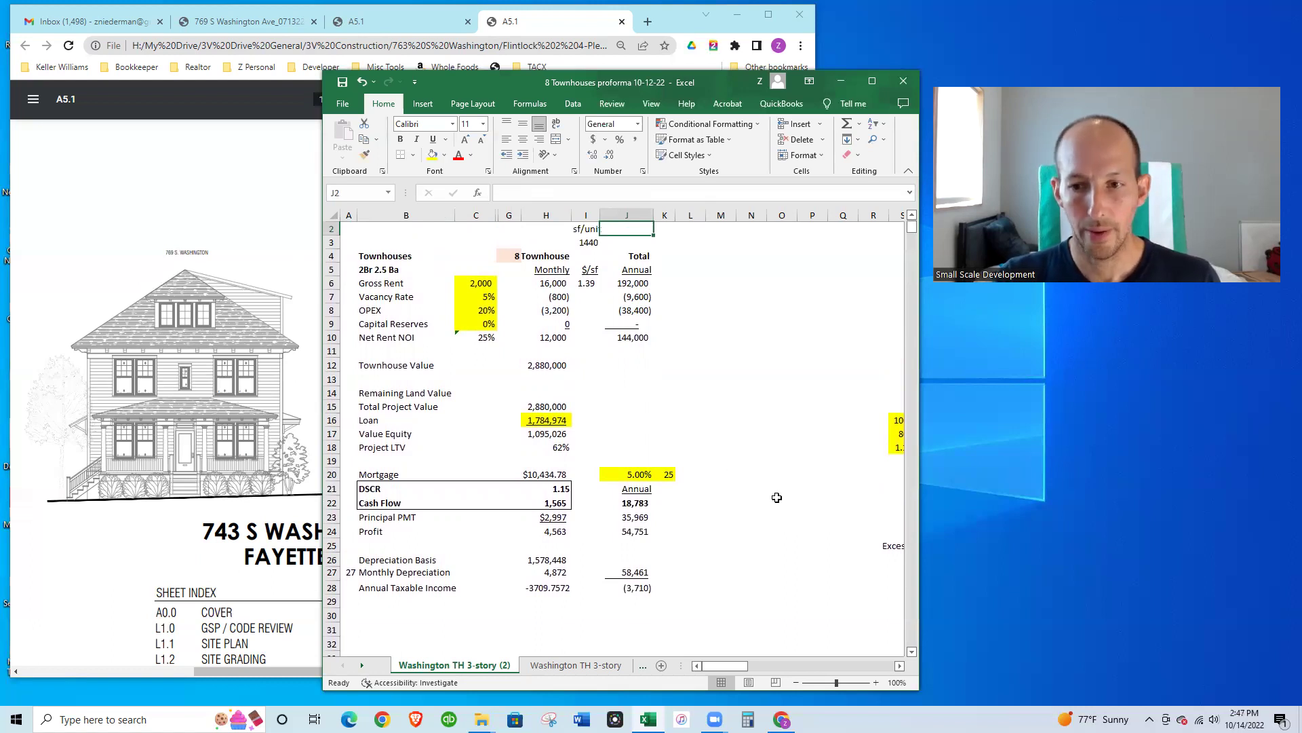
left_click(777, 498)
key("Right")
key("Right")
key("Right")
key("Right")
key("Right")
key("Right")
key("Right")
key("Right")
key("Right")
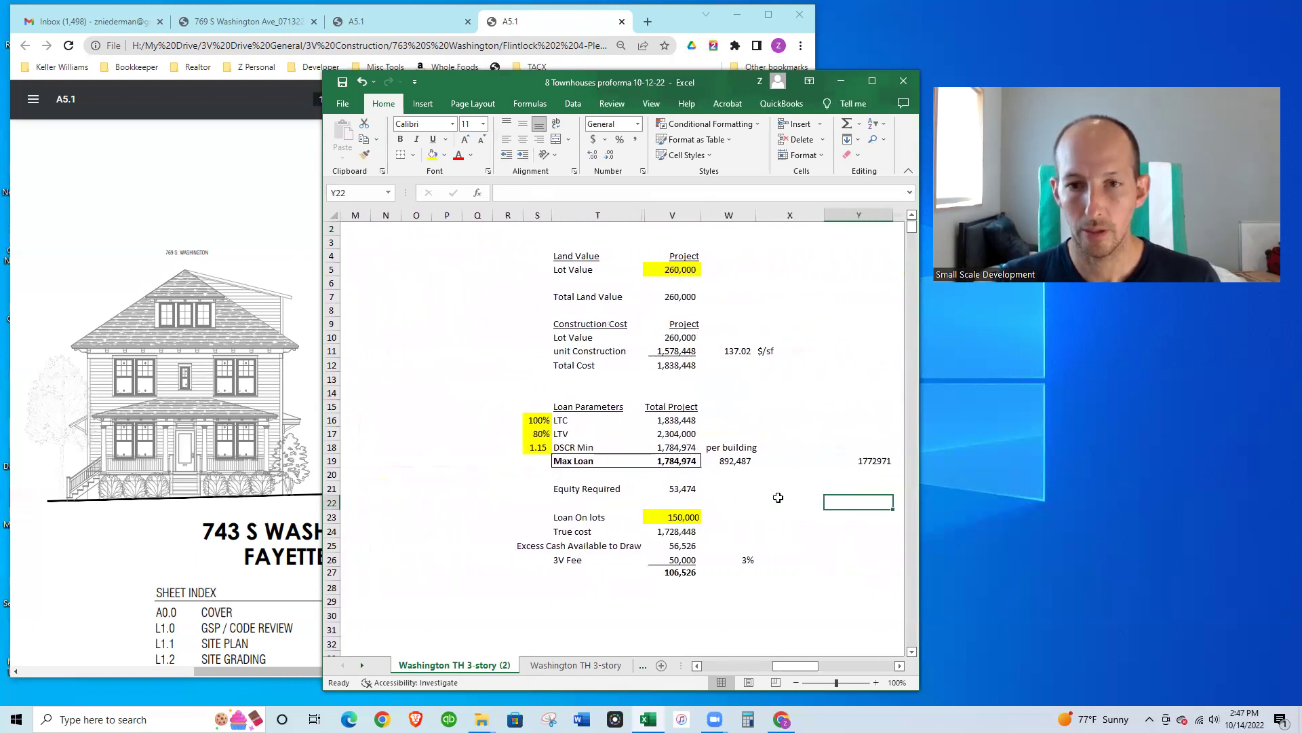
key("Left")
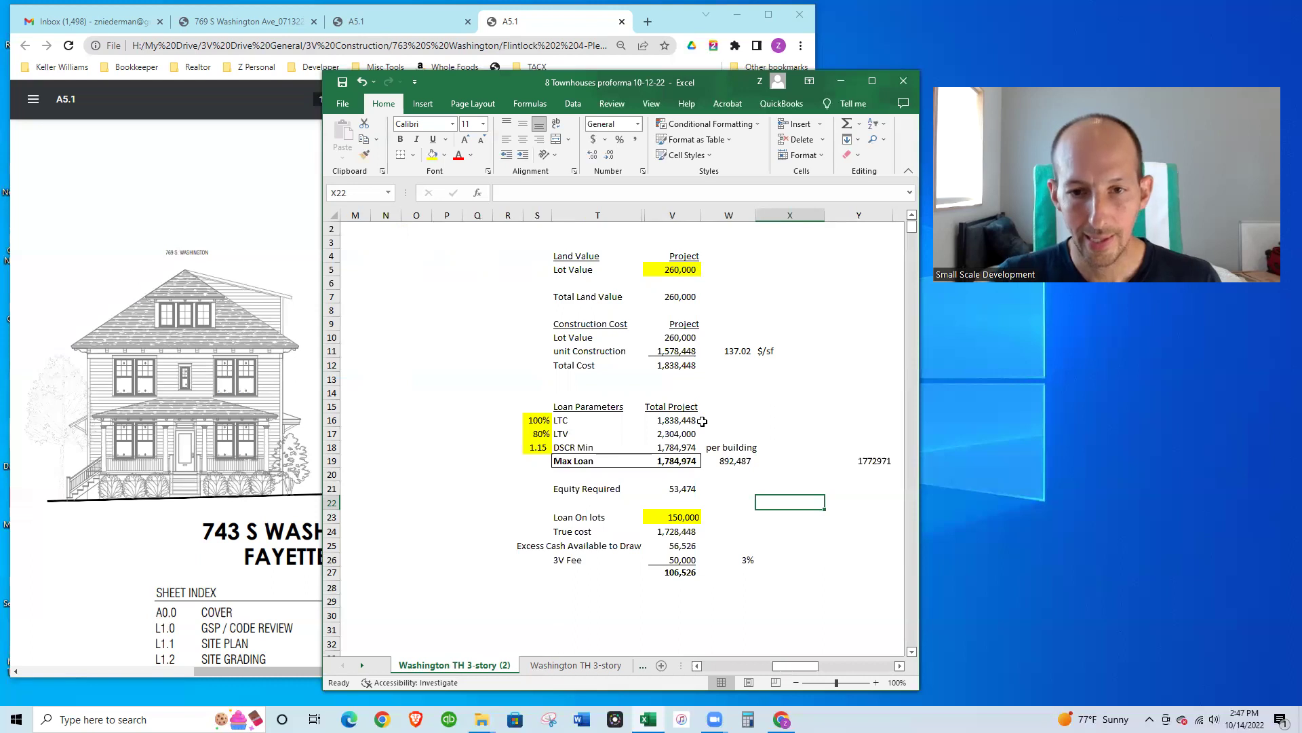
left_click(681, 350)
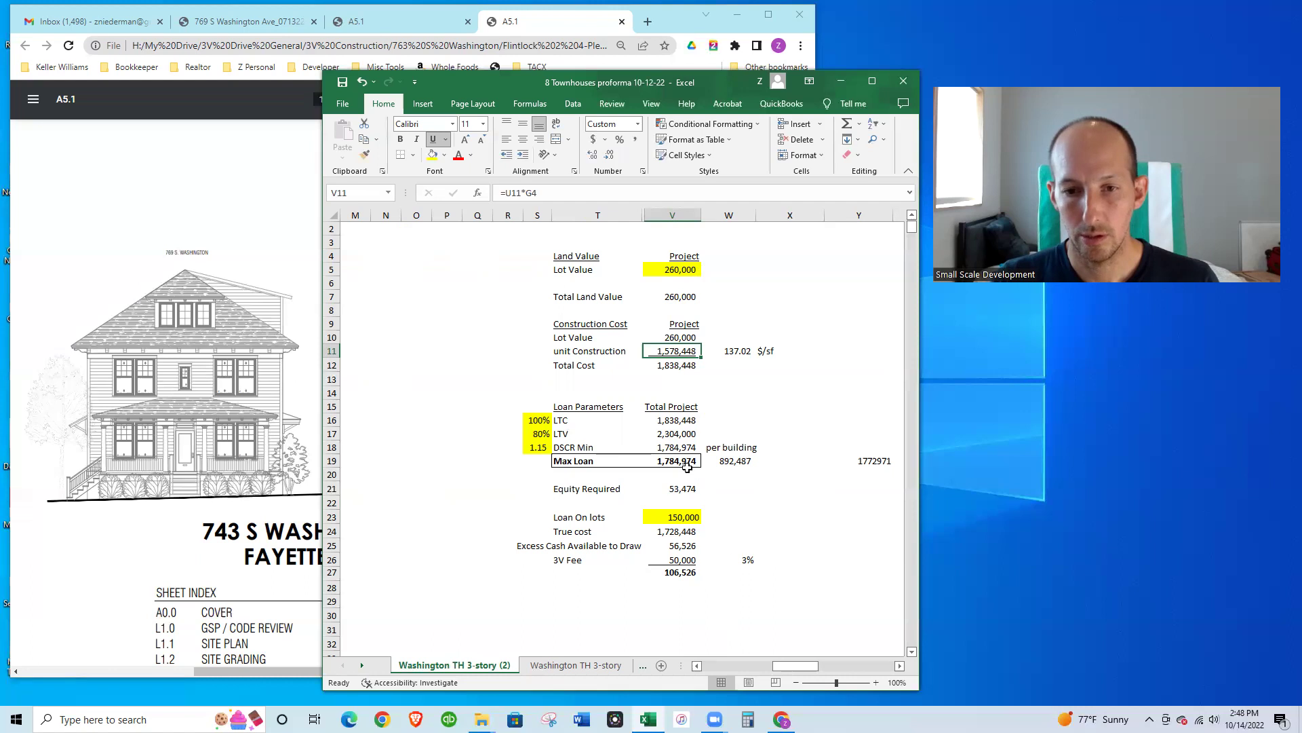
left_click(663, 431)
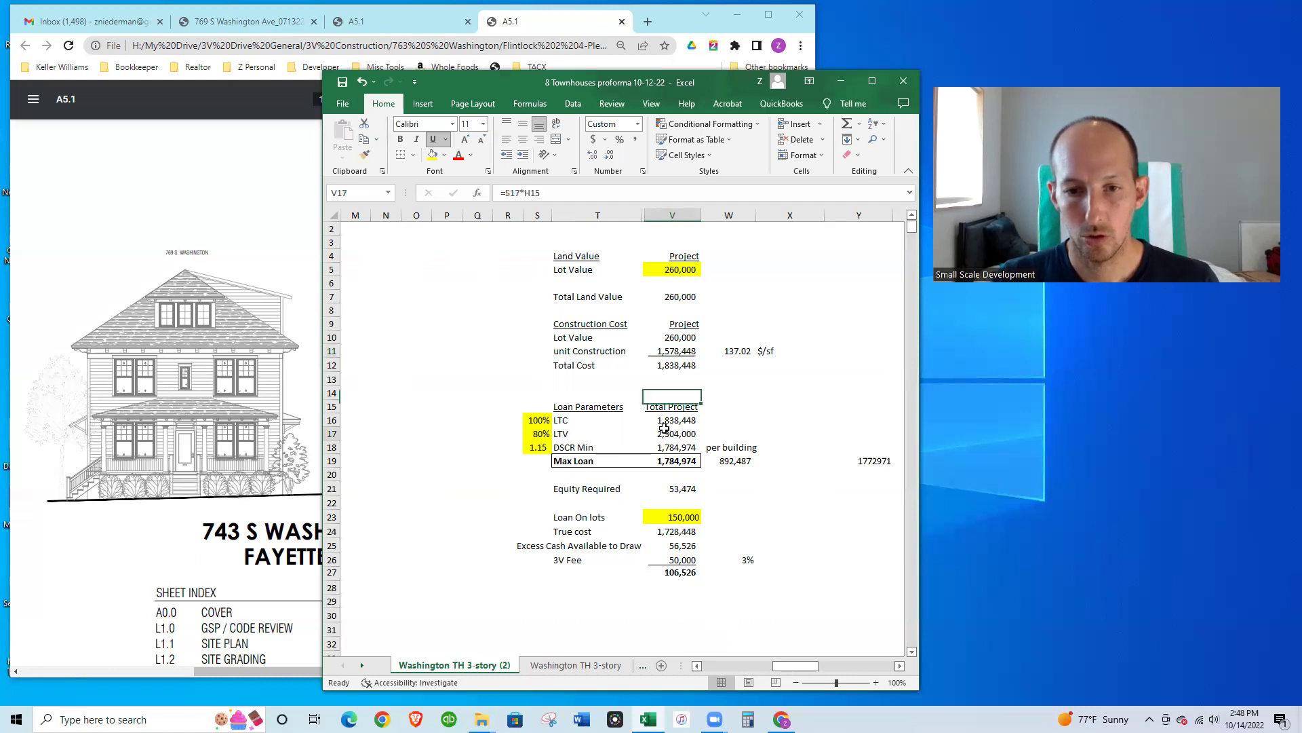
left_click(744, 669)
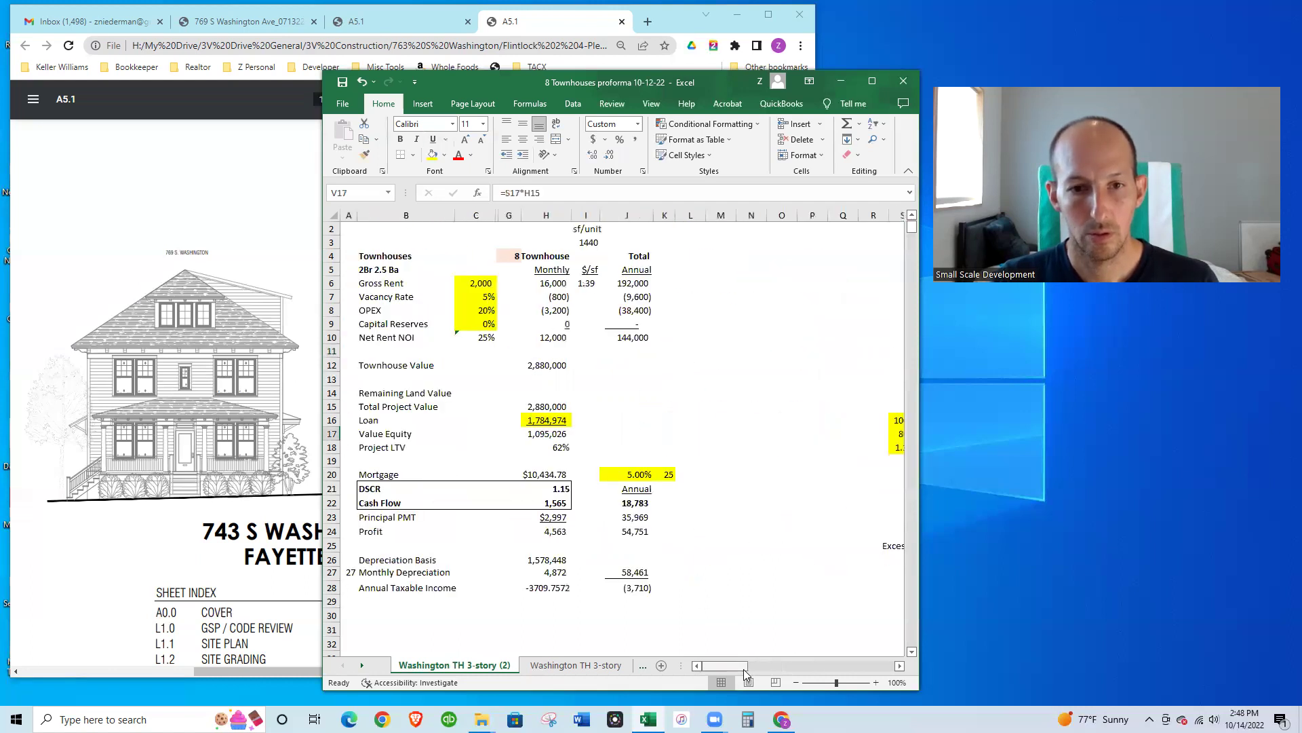
left_click(826, 667)
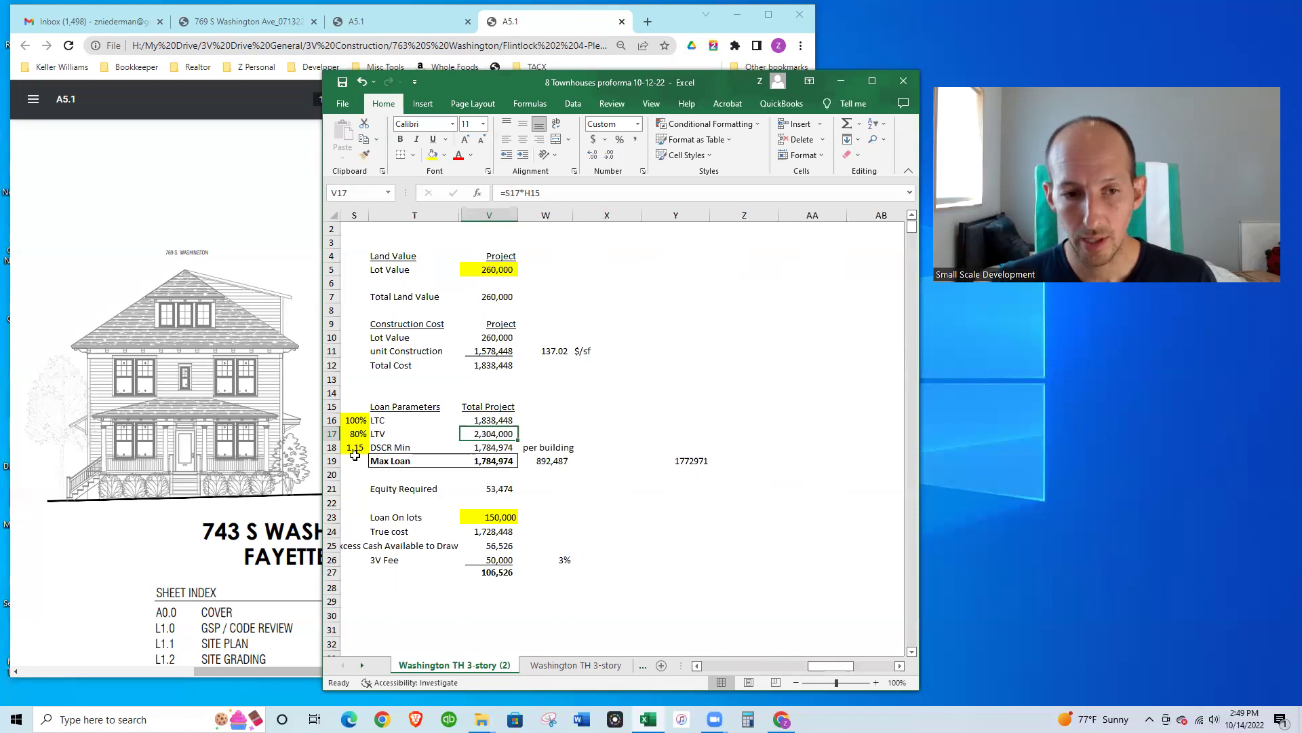
left_click(354, 448)
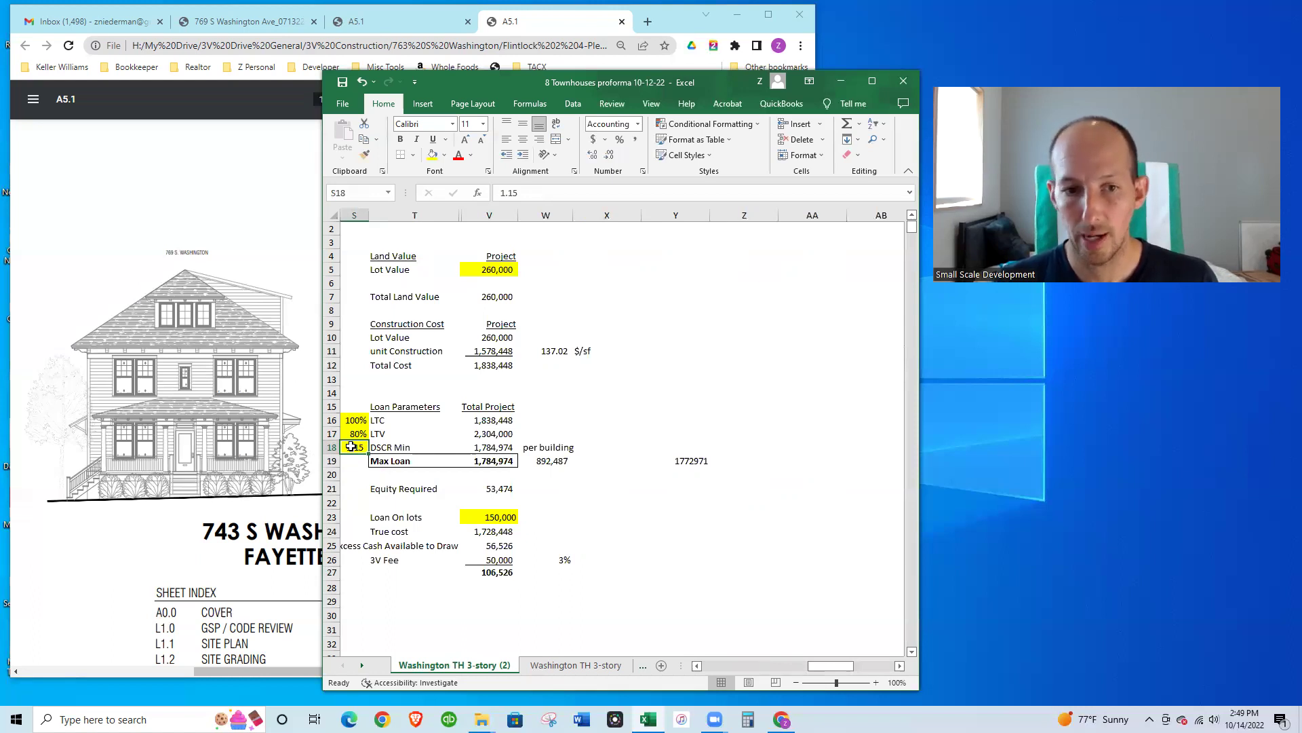
key("Left")
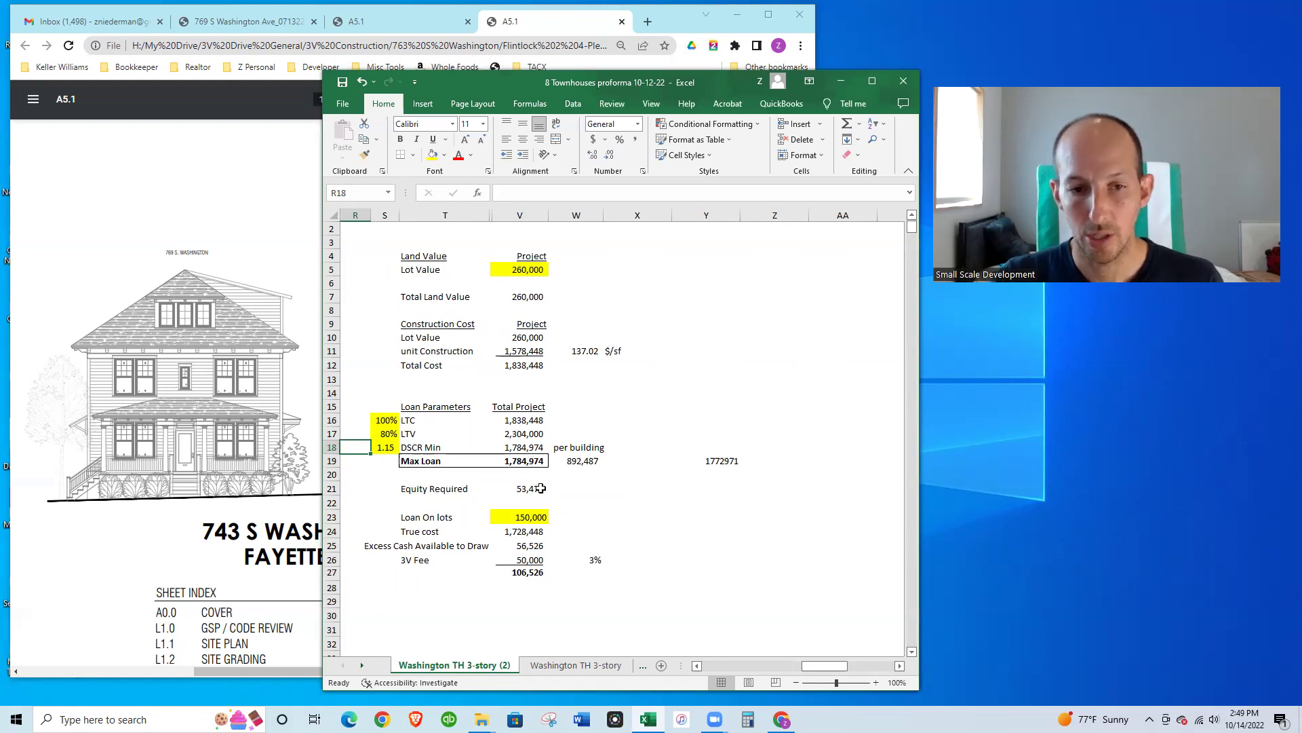
left_click(547, 491)
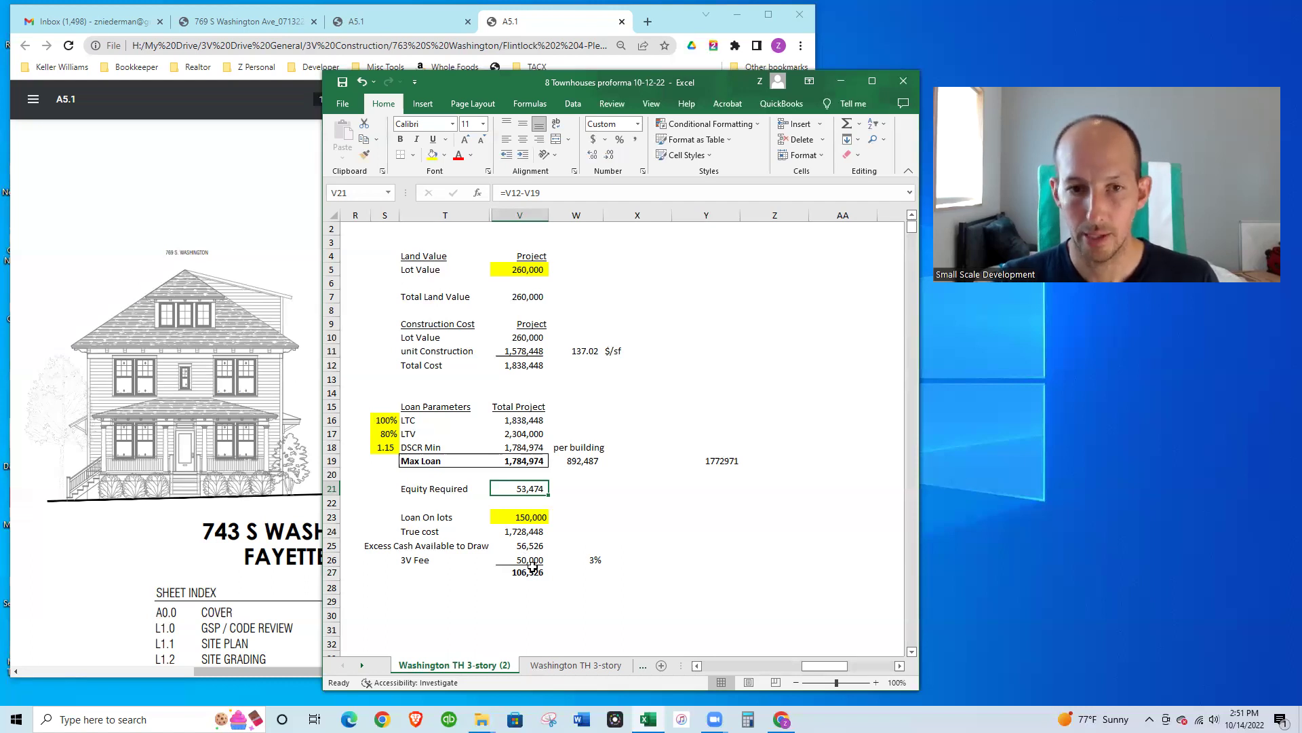
left_click(534, 568)
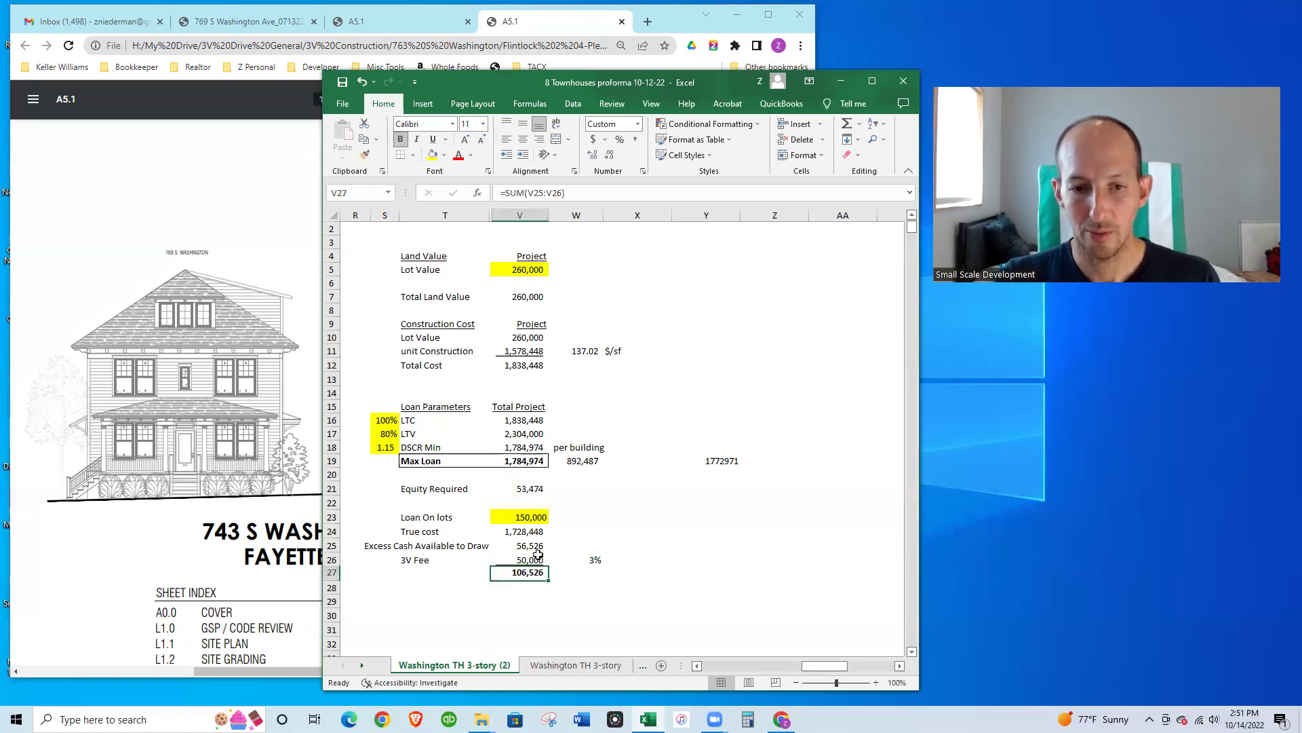
left_click(535, 561)
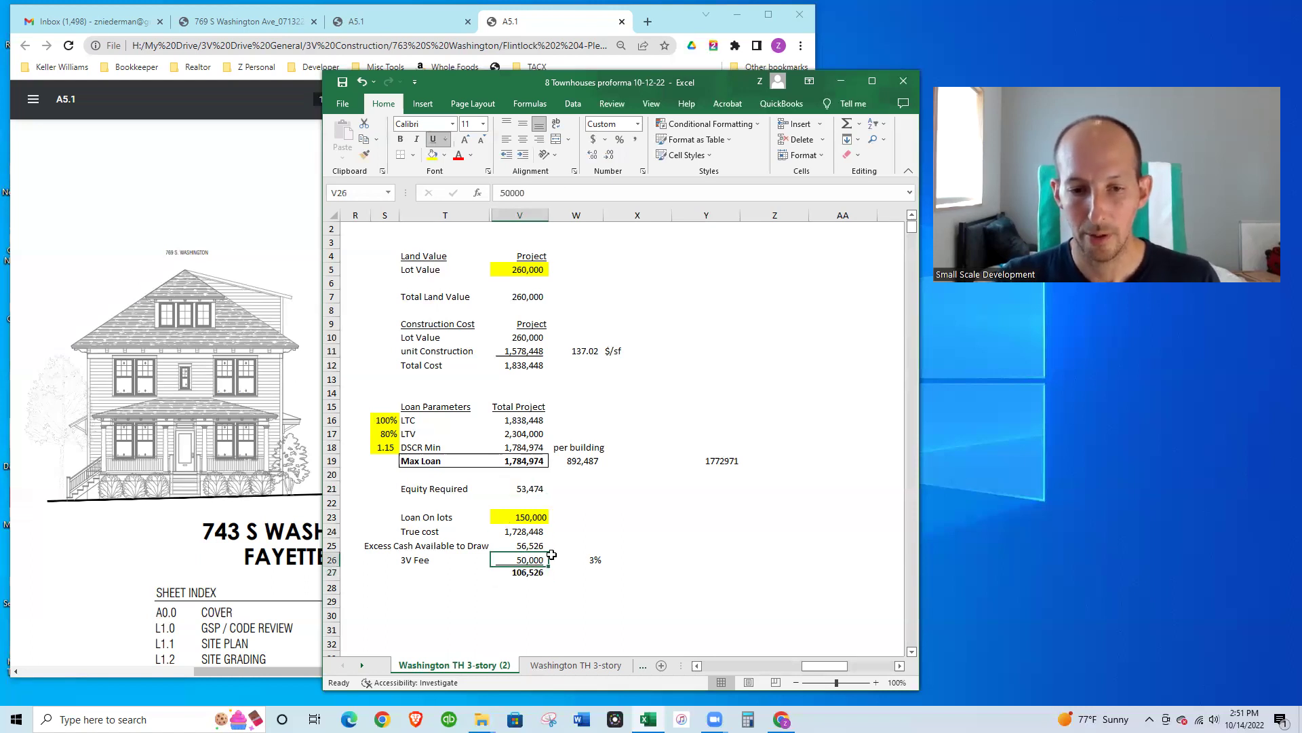
key("Left")
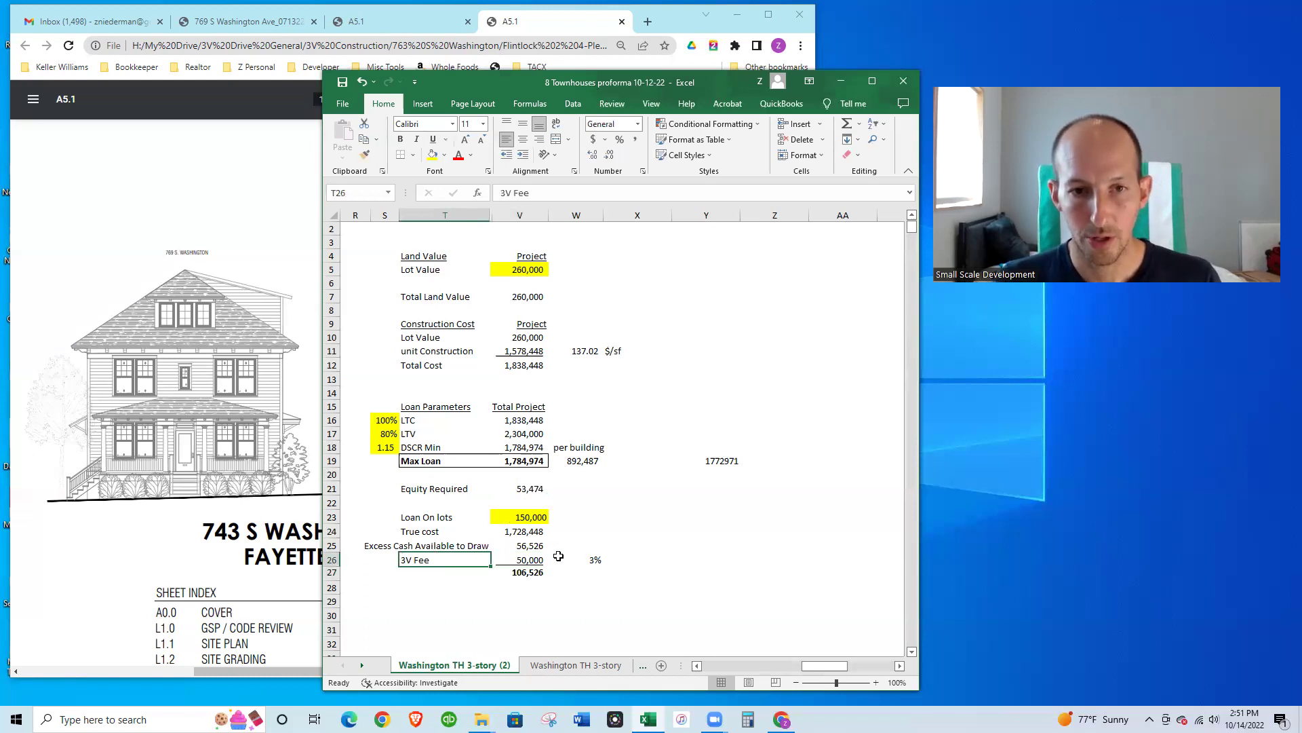
key("Left")
key("Left")
key("Left")
key("Left")
key("Left")
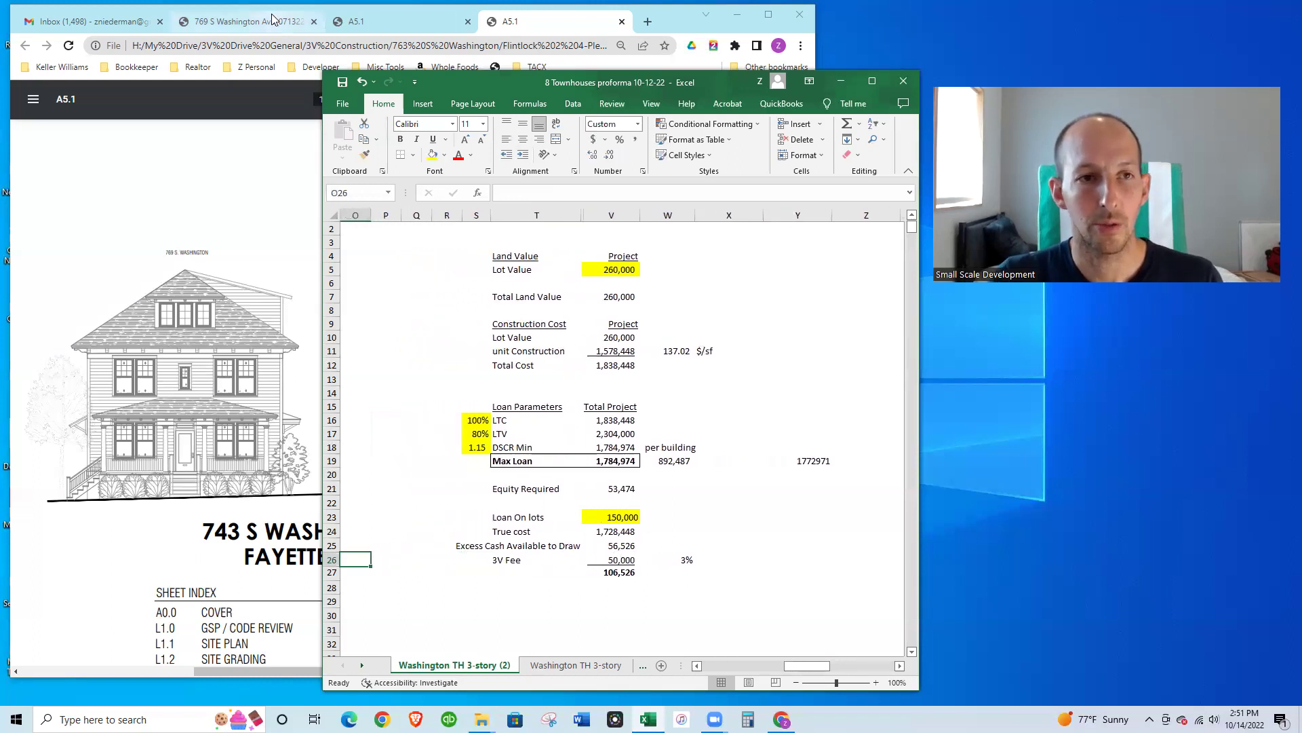
Find the $1,900 per-unit market rent in the 769 S Washington Ave appraisal, then return to Excel.
left_click(244, 21)
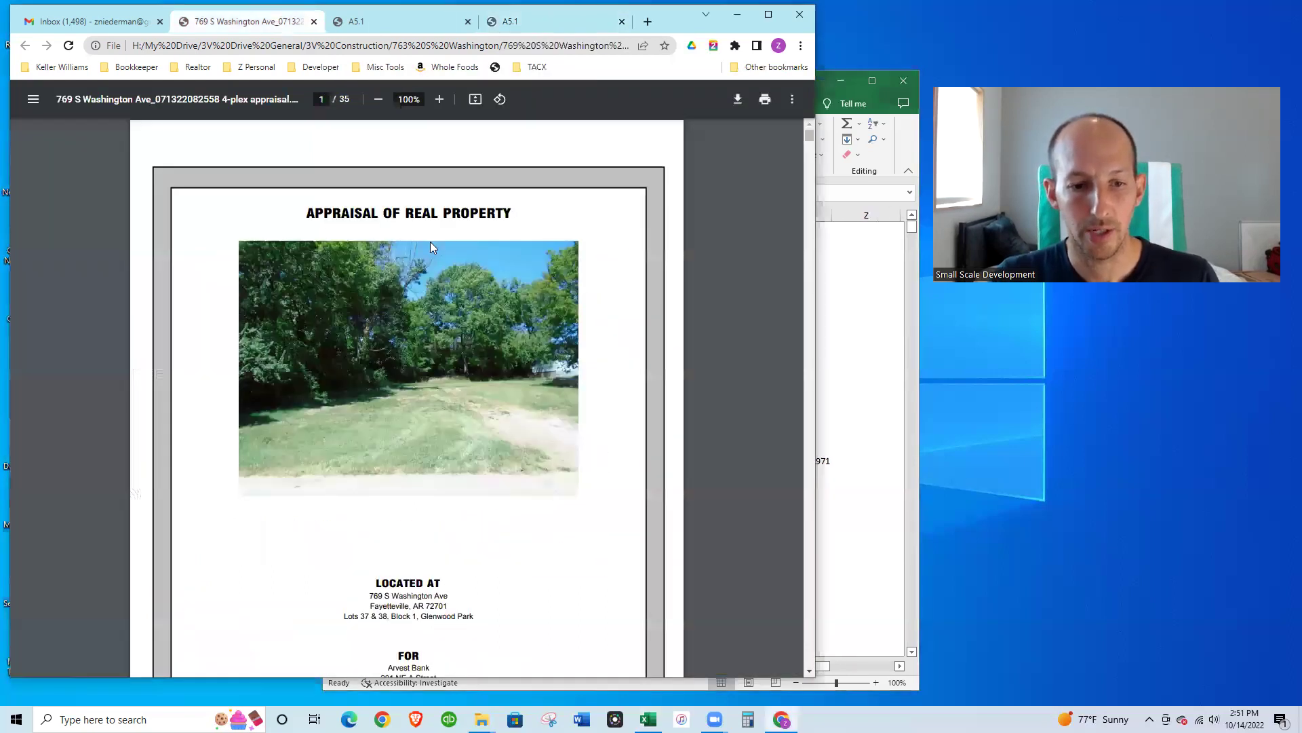
scroll(430, 242, "down", 8)
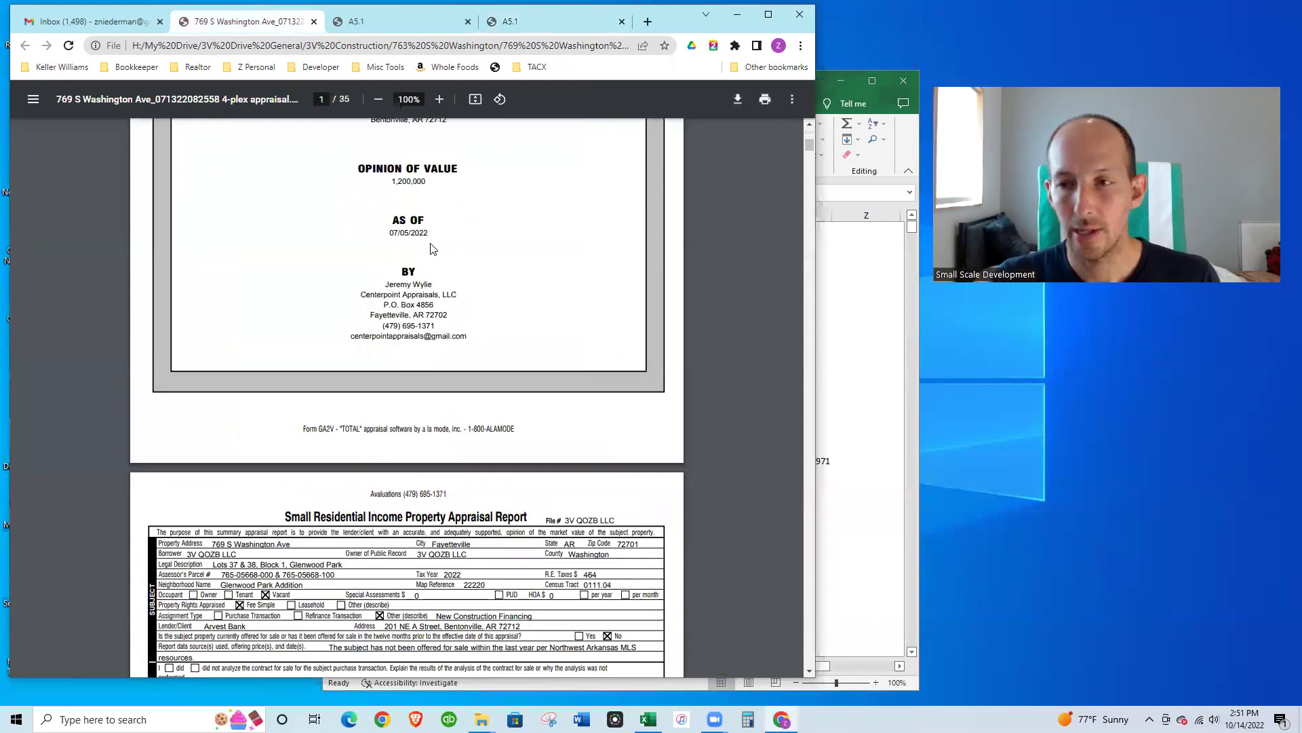
scroll(433, 249, "down", 3)
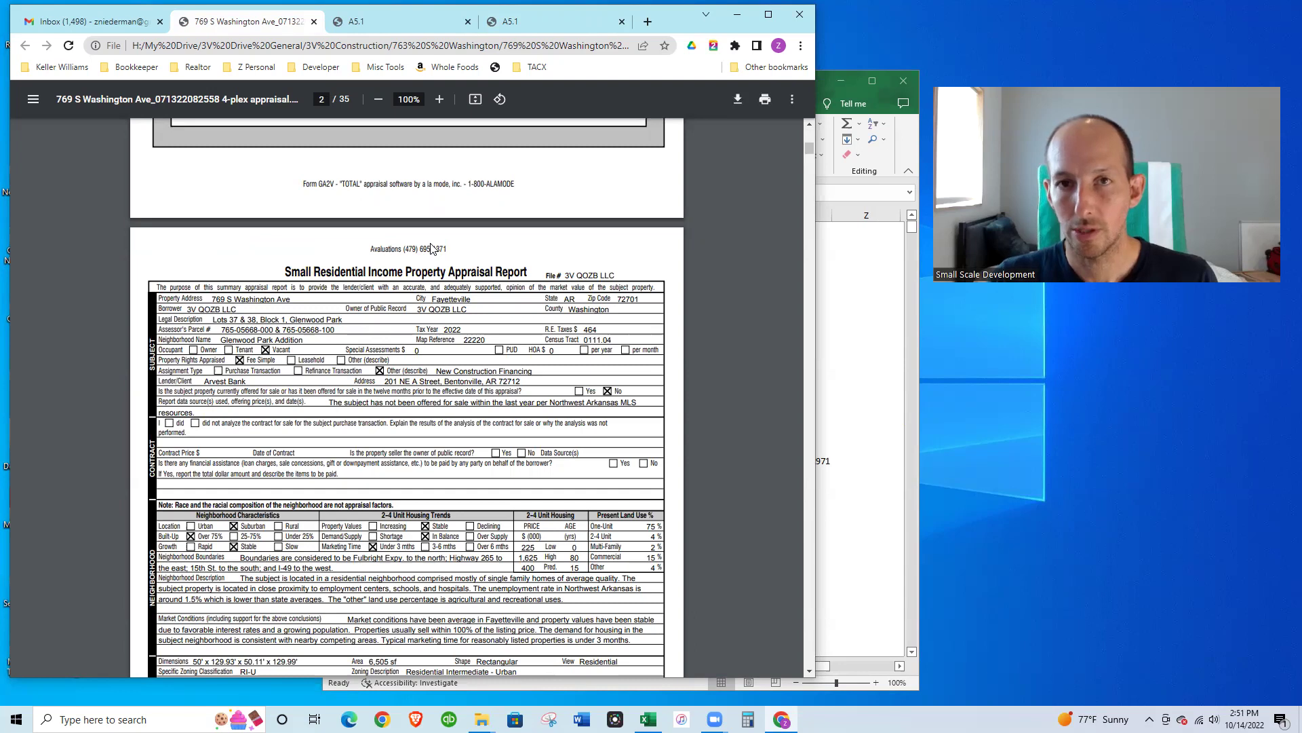
scroll(431, 248, "down", 3)
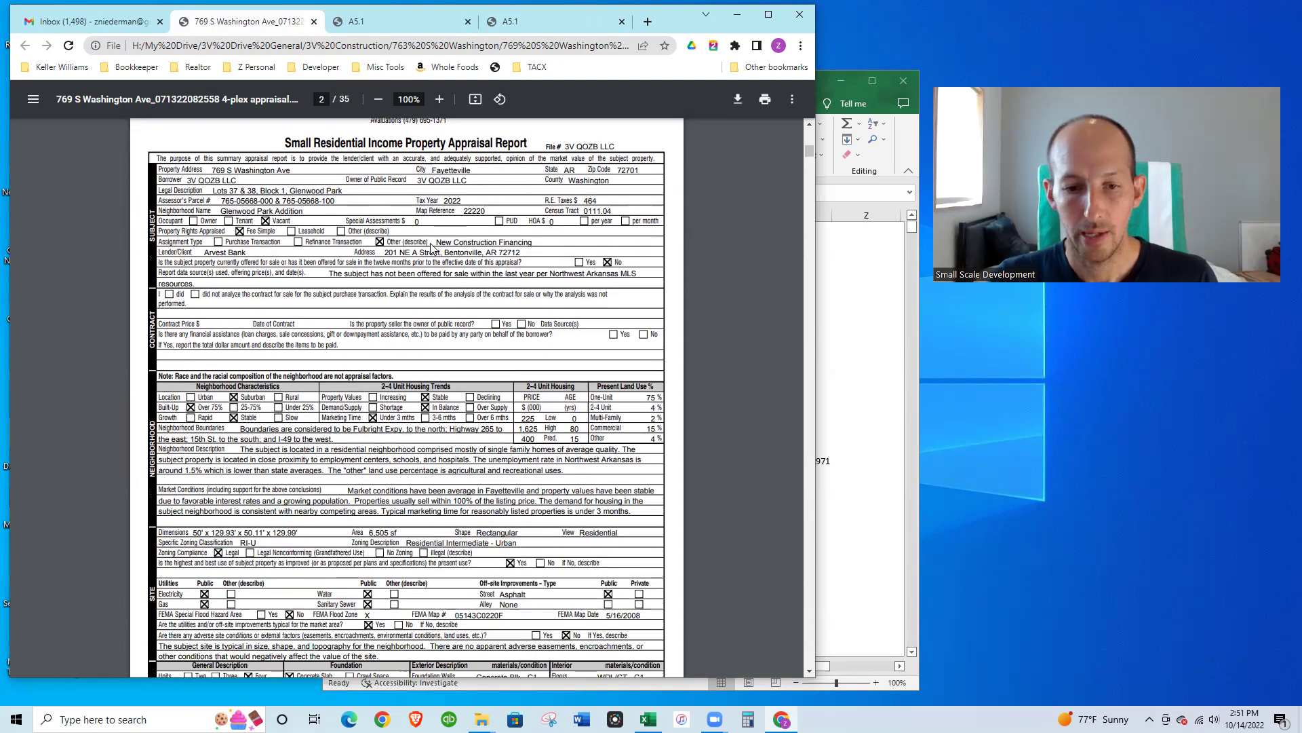
scroll(432, 249, "down", 4)
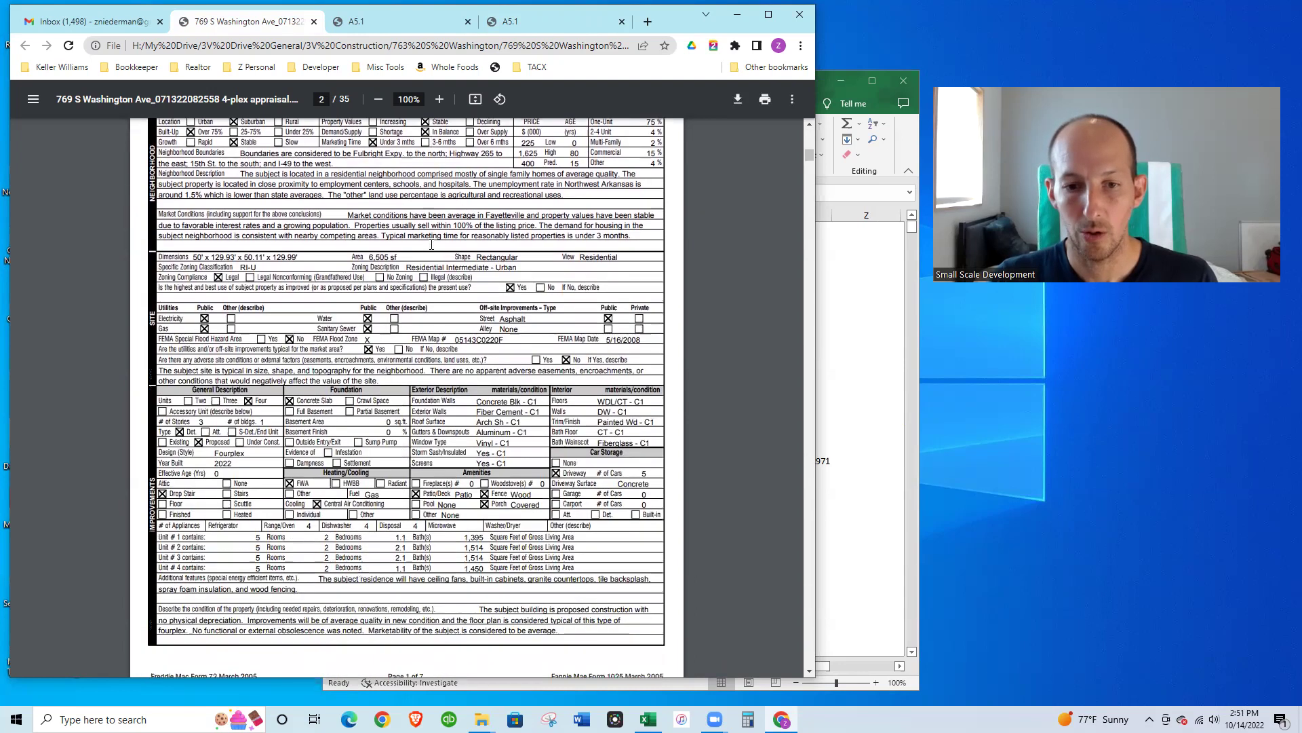
scroll(432, 244, "down", 5)
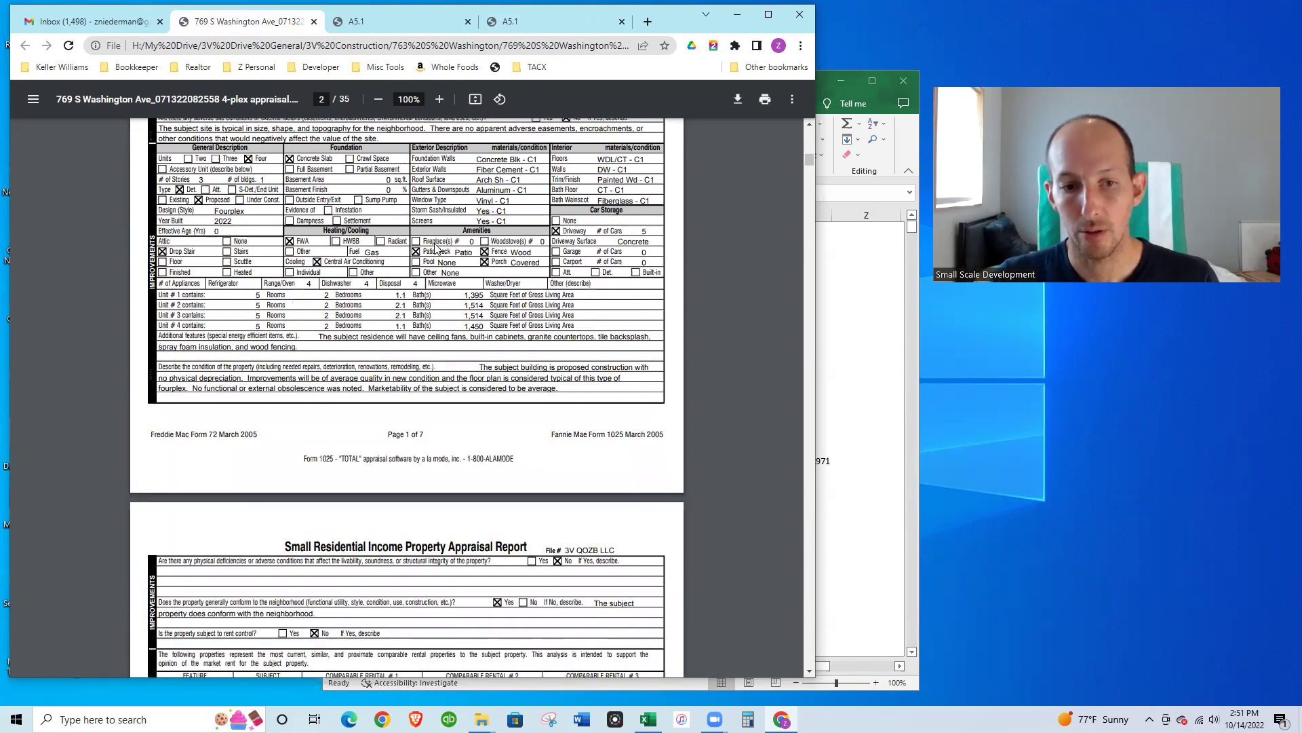
scroll(438, 244, "down", 2)
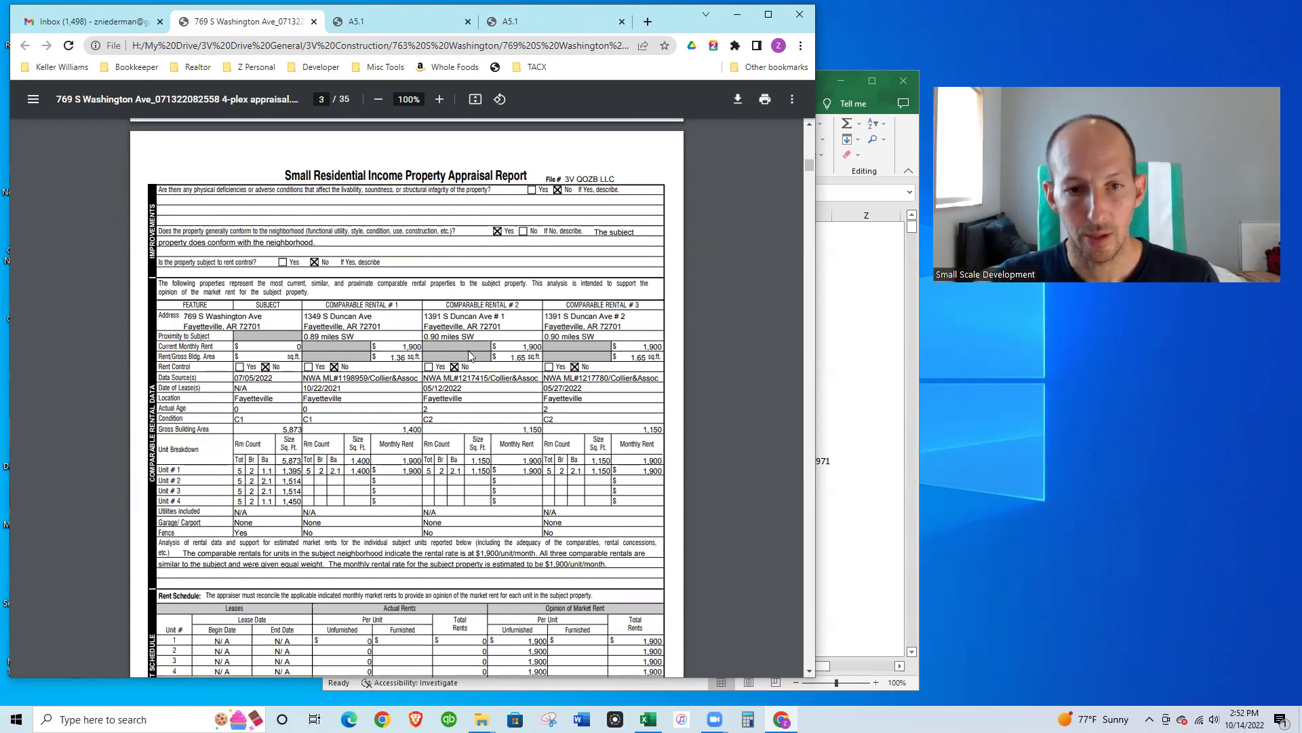
scroll(496, 338, "down", 2)
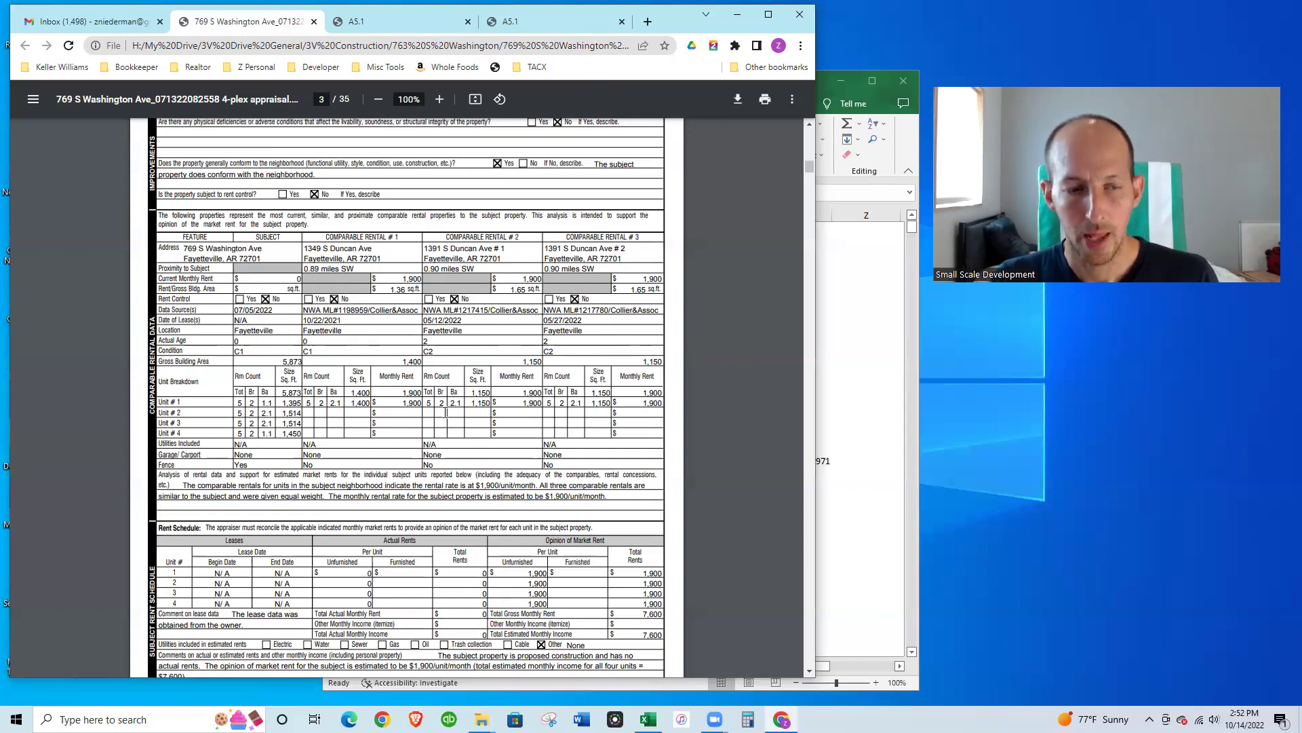
scroll(446, 413, "down", 2)
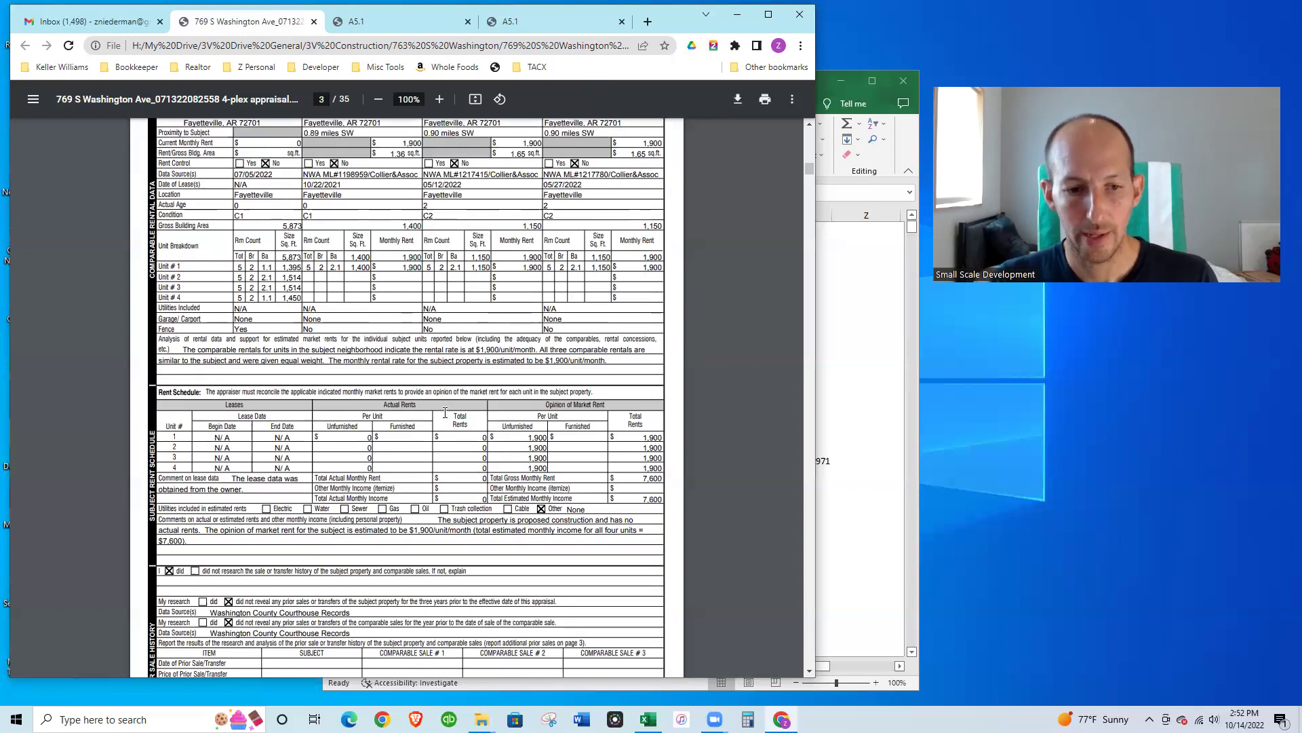
scroll(446, 412, "down", 2)
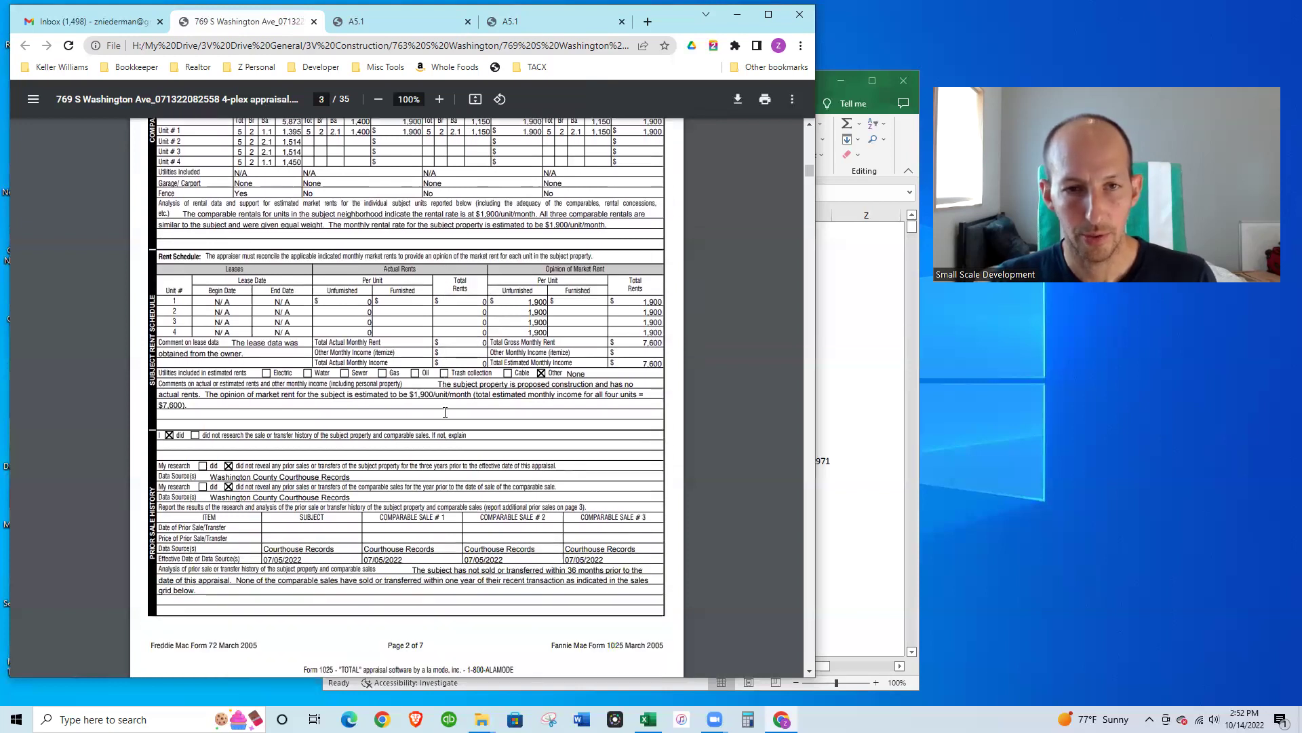
scroll(445, 413, "up", 4)
scroll(447, 414, "up", 2)
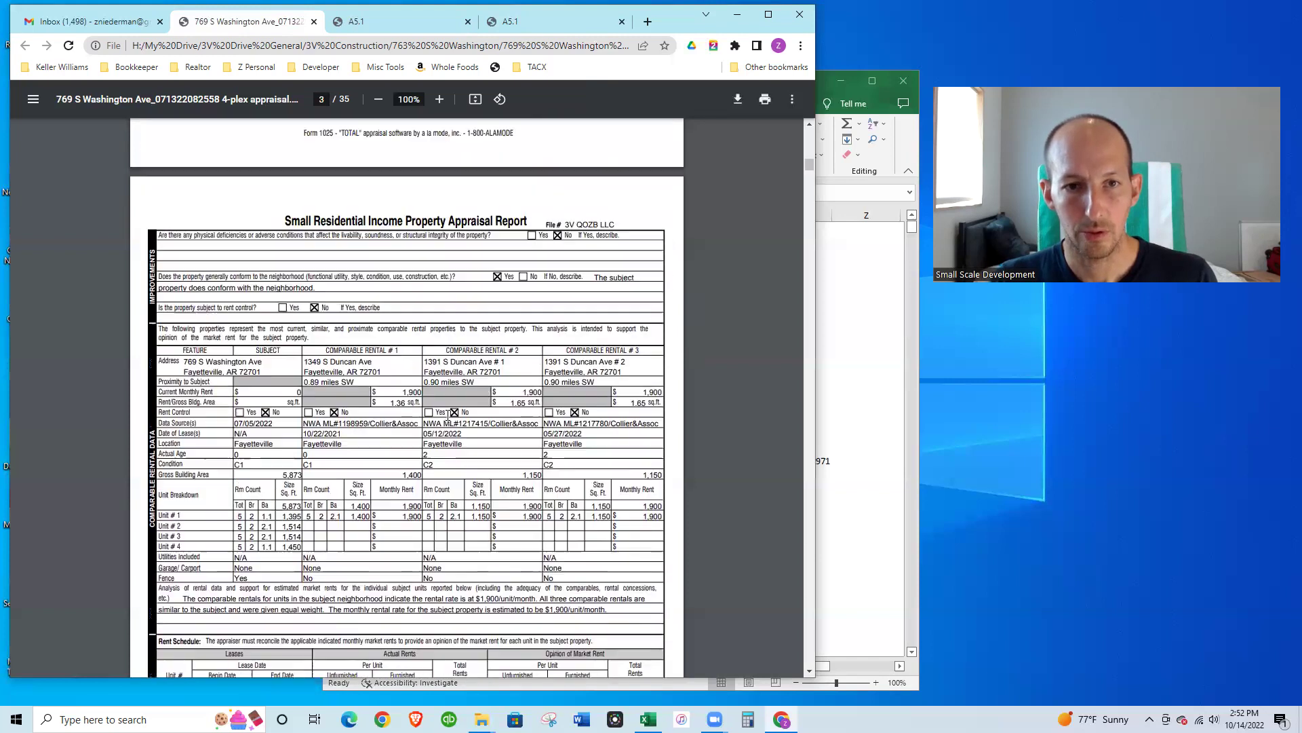
scroll(451, 420, "down", 3)
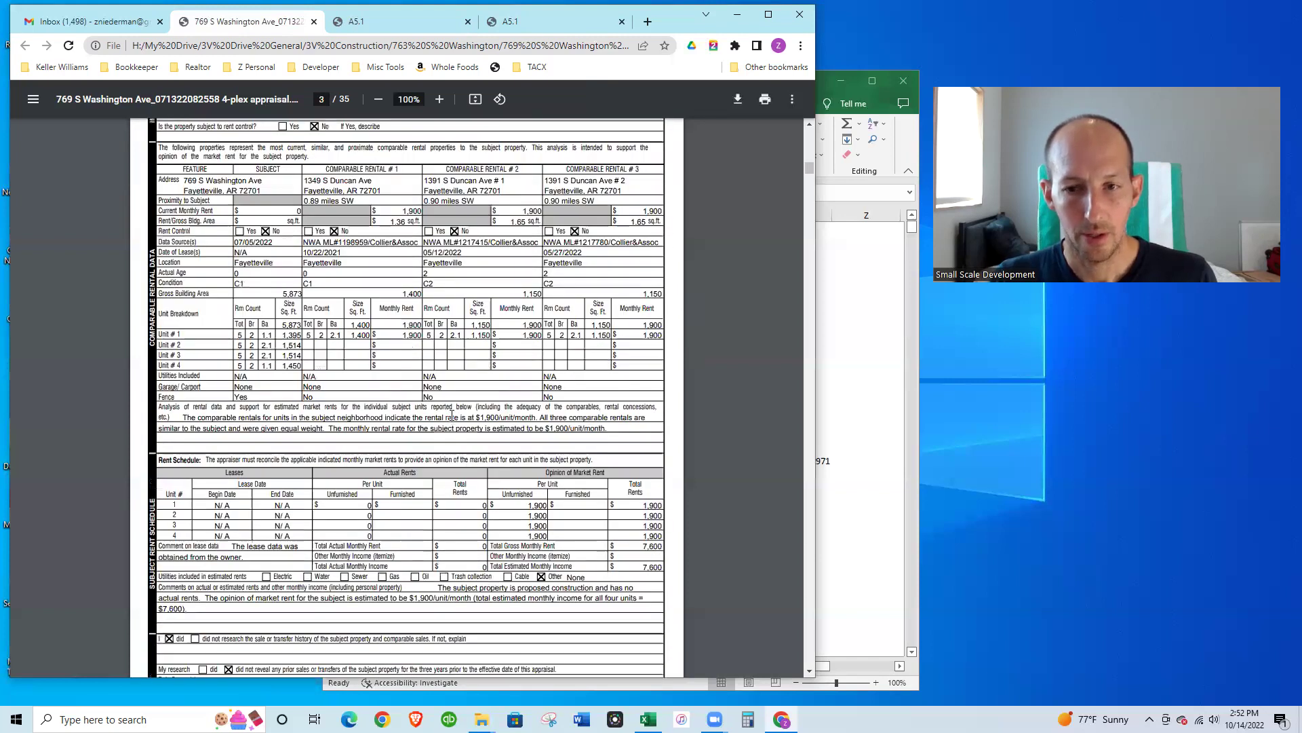
left_click(836, 348)
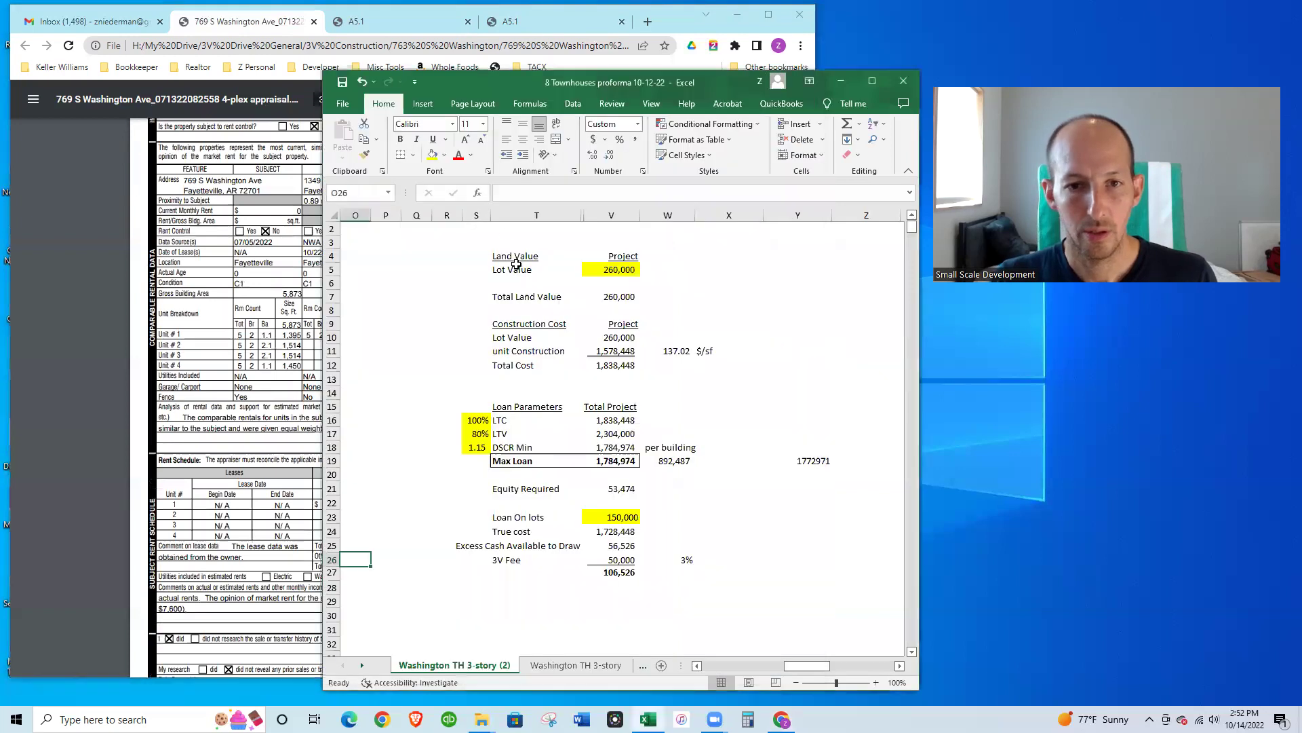
Enter 1,900 as the Gross Rent, which lowers Max Loan to 1,695,726.
left_click(729, 665)
left_click(729, 666)
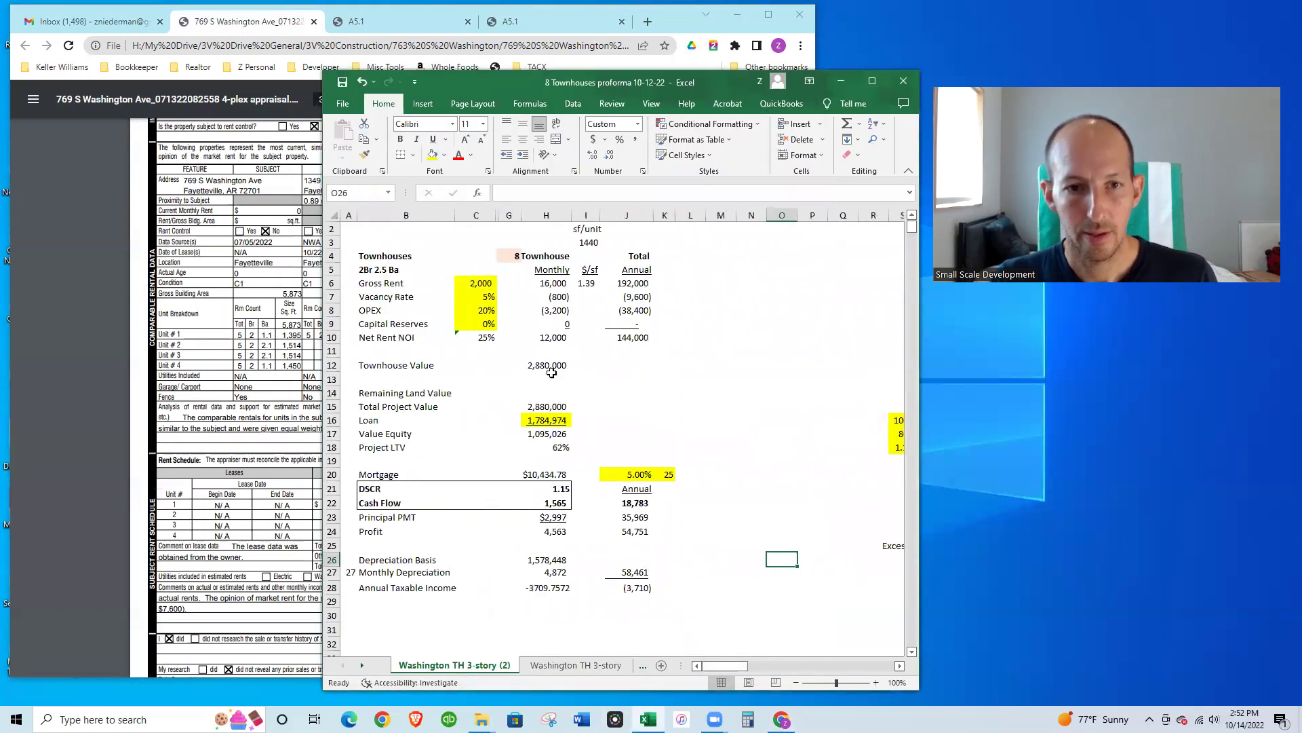
left_click(474, 281)
type("1900")
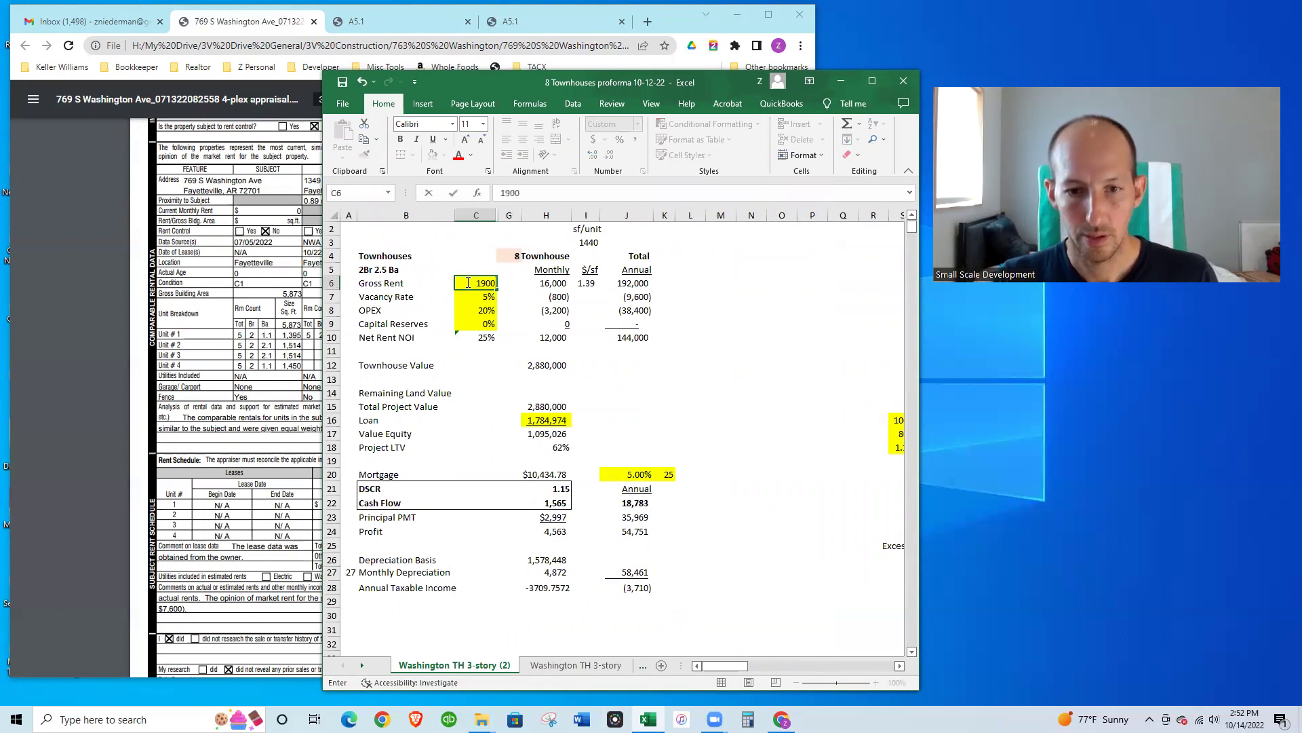
key("Return")
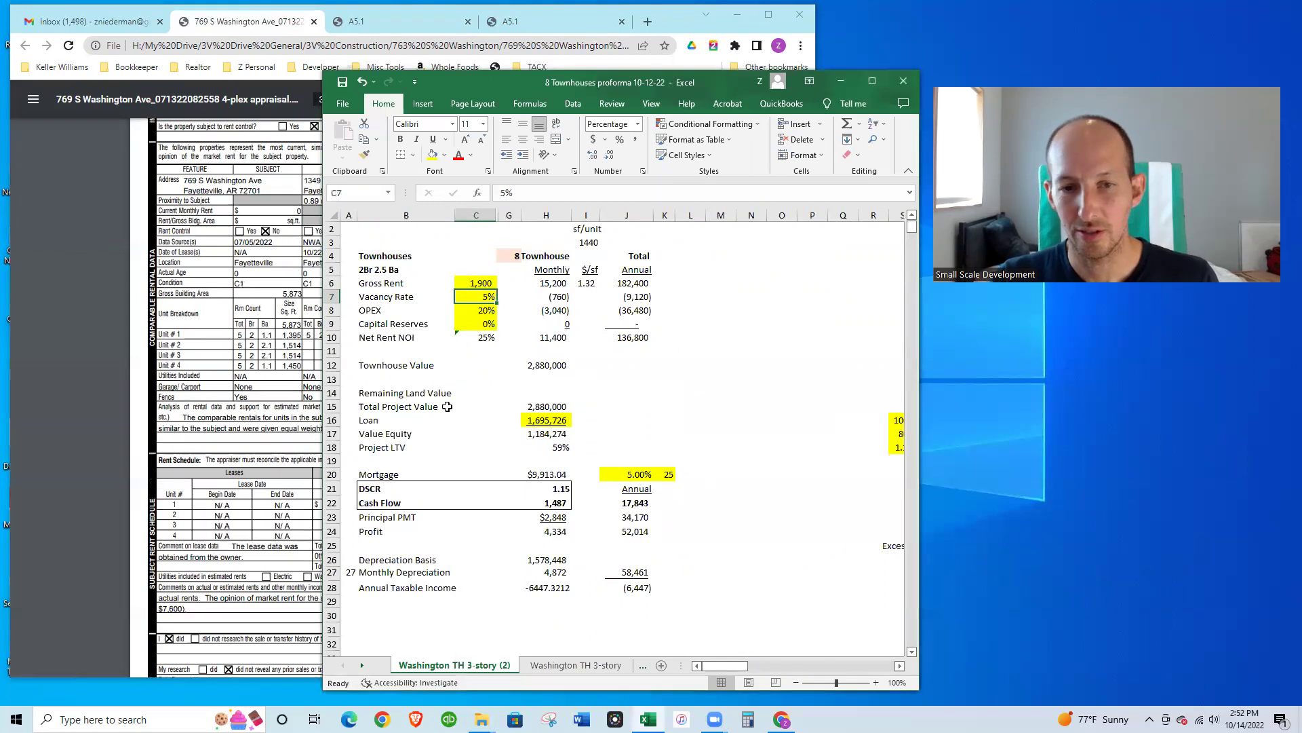
left_click(787, 667)
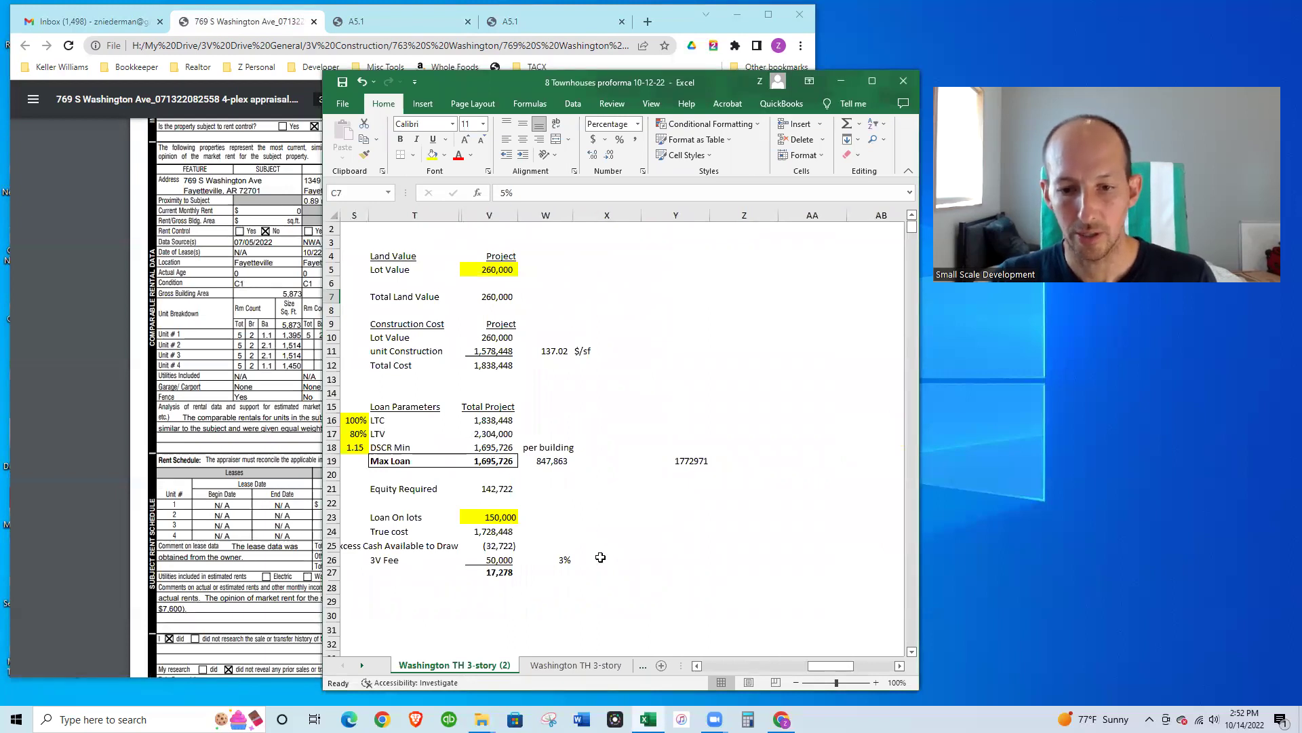
Scroll the appraisal PDF to the reconciliation showing the $150,000 as-is site value.
left_click(717, 667)
left_click(250, 353)
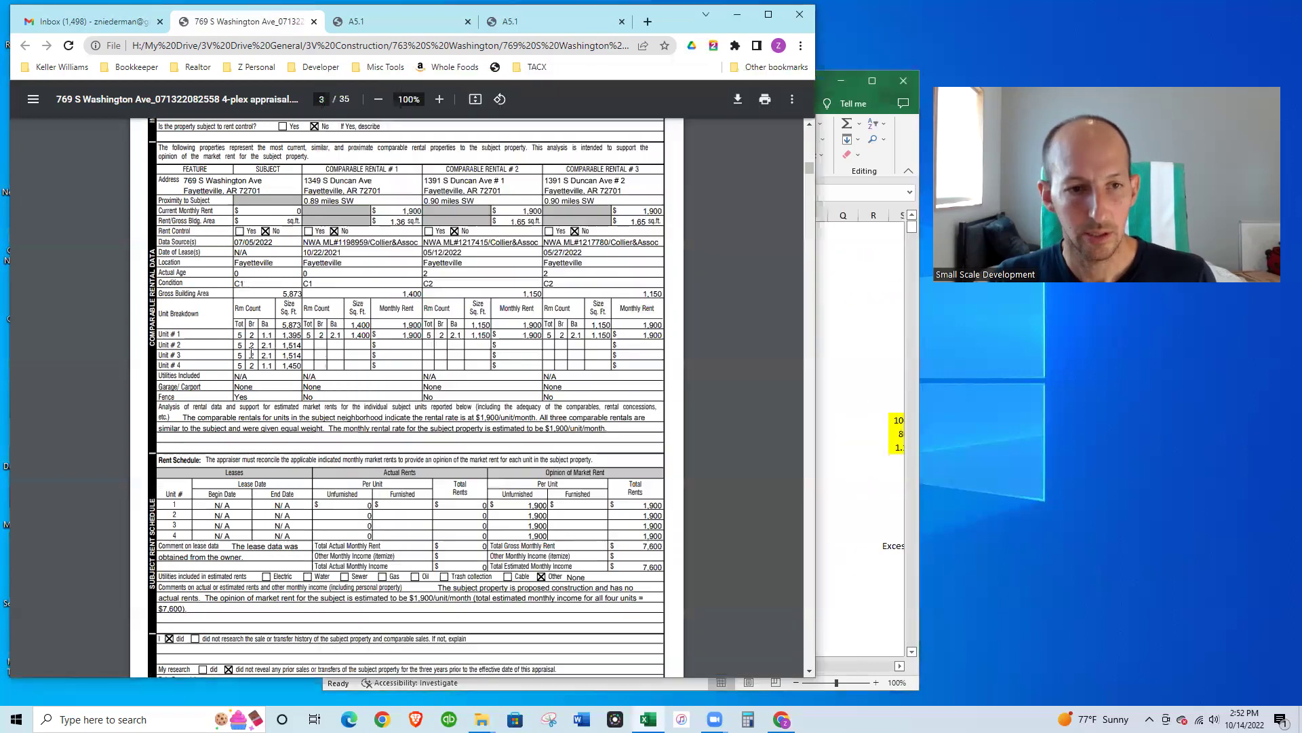
scroll(292, 350, "down", 3)
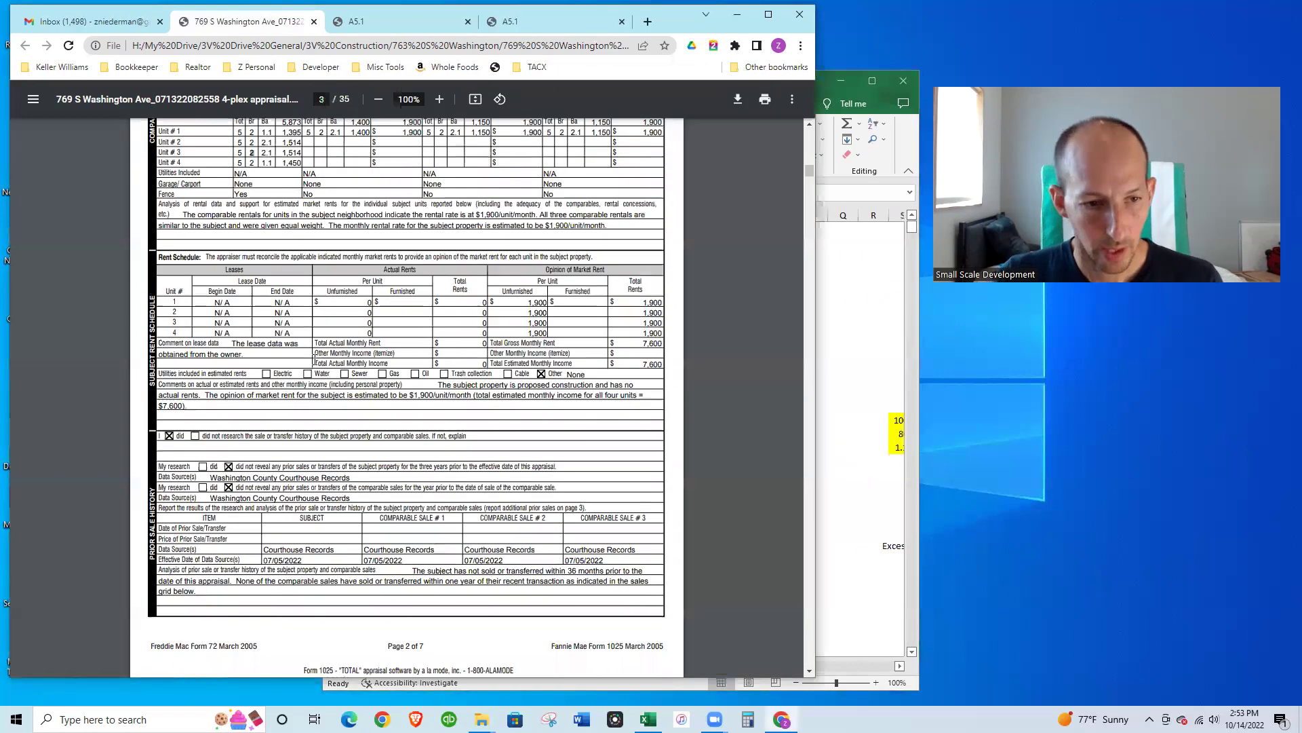
scroll(392, 425, "down", 5)
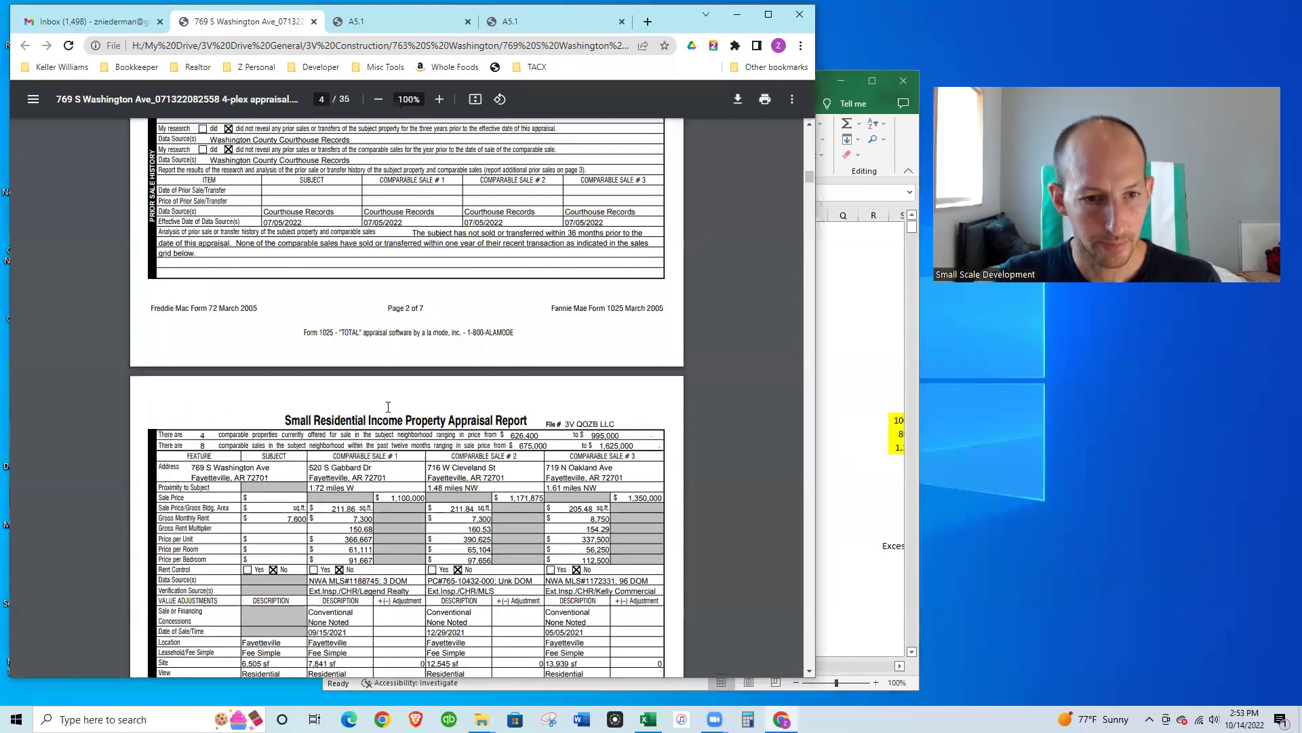
scroll(388, 406, "down", 3)
scroll(388, 407, "down", 2)
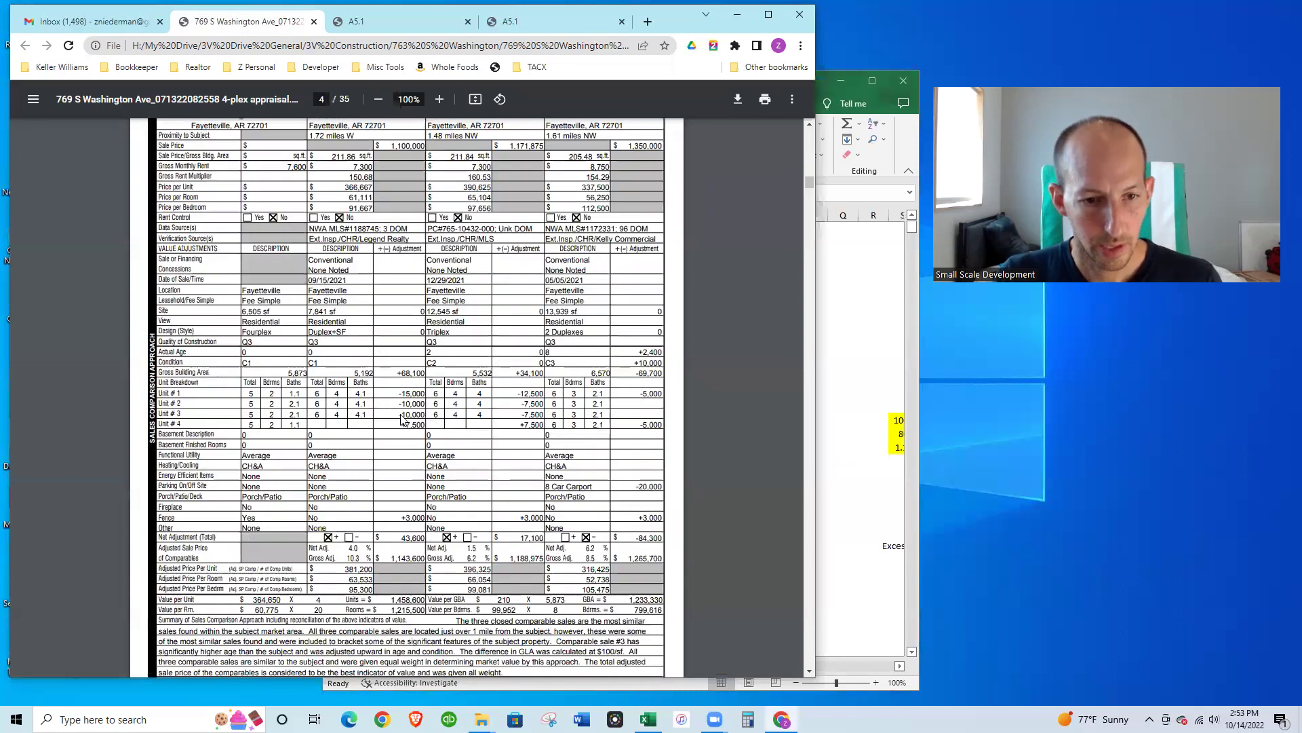
scroll(400, 428, "down", 1)
scroll(431, 478, "down", 1)
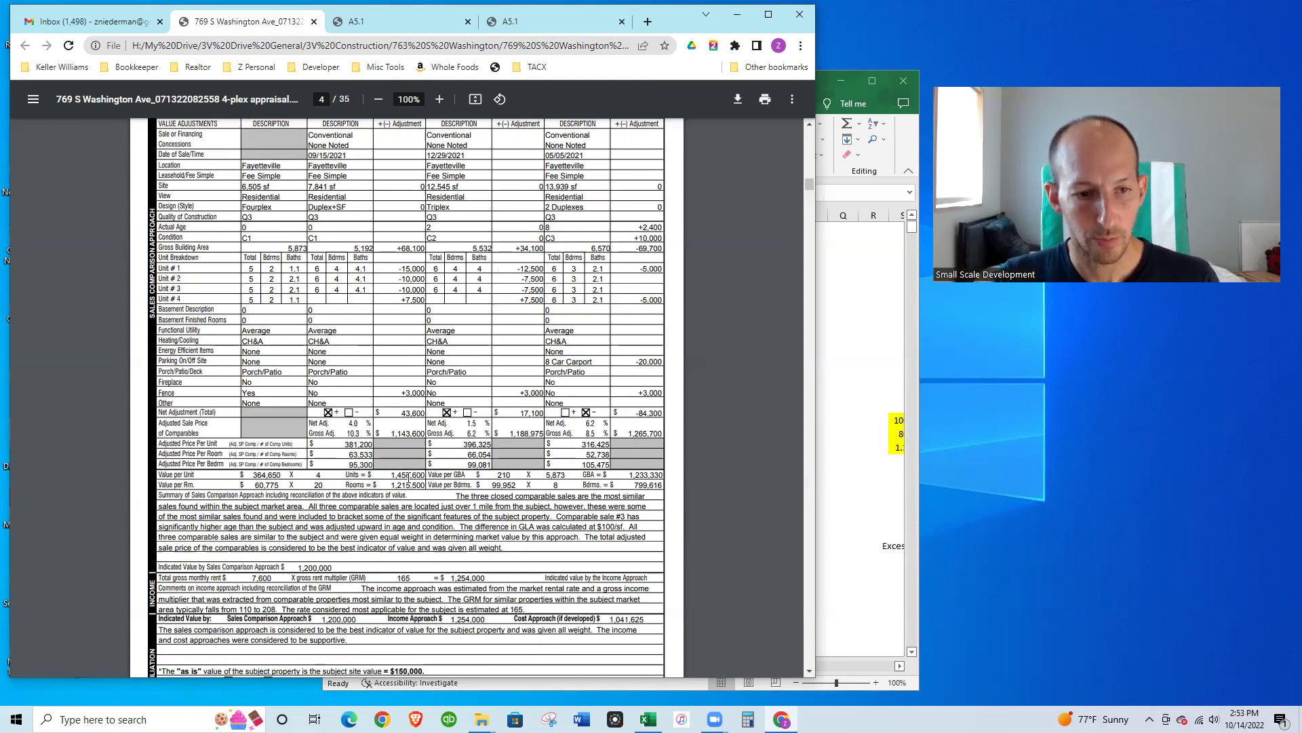
scroll(510, 500, "down", 3)
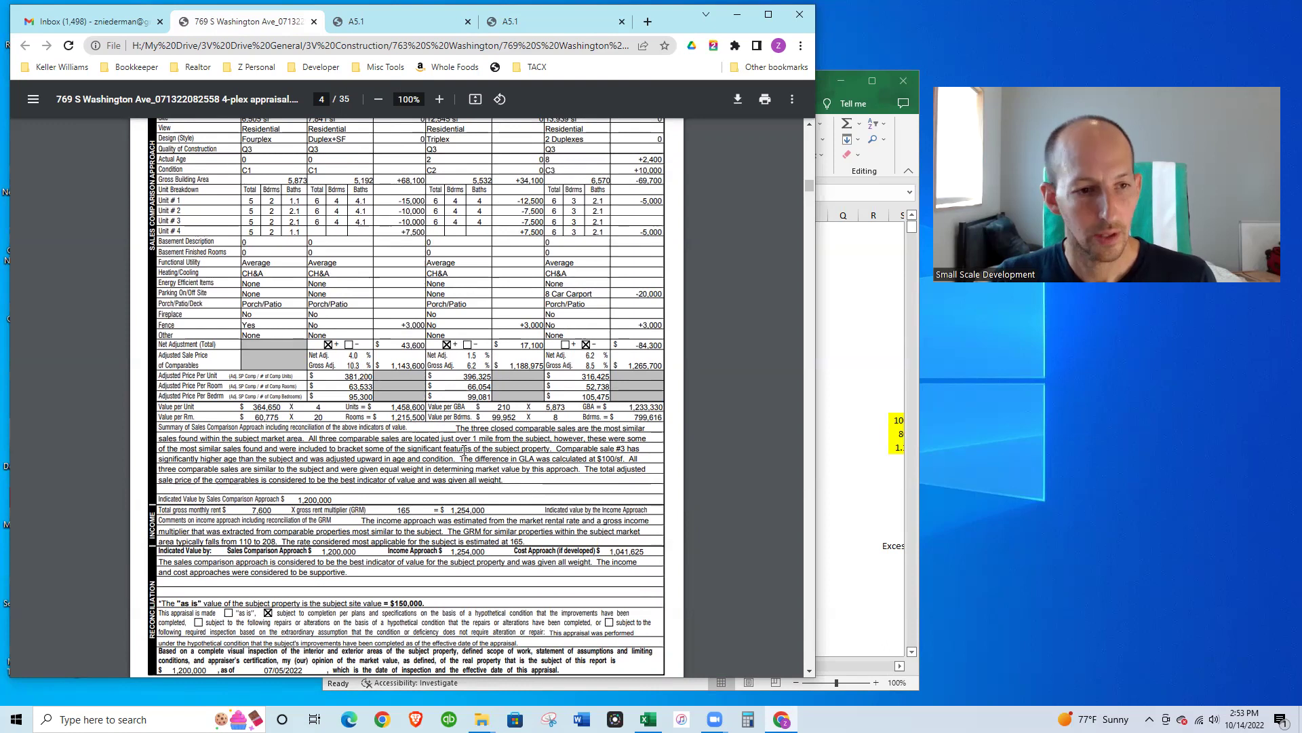
scroll(464, 451, "down", 1)
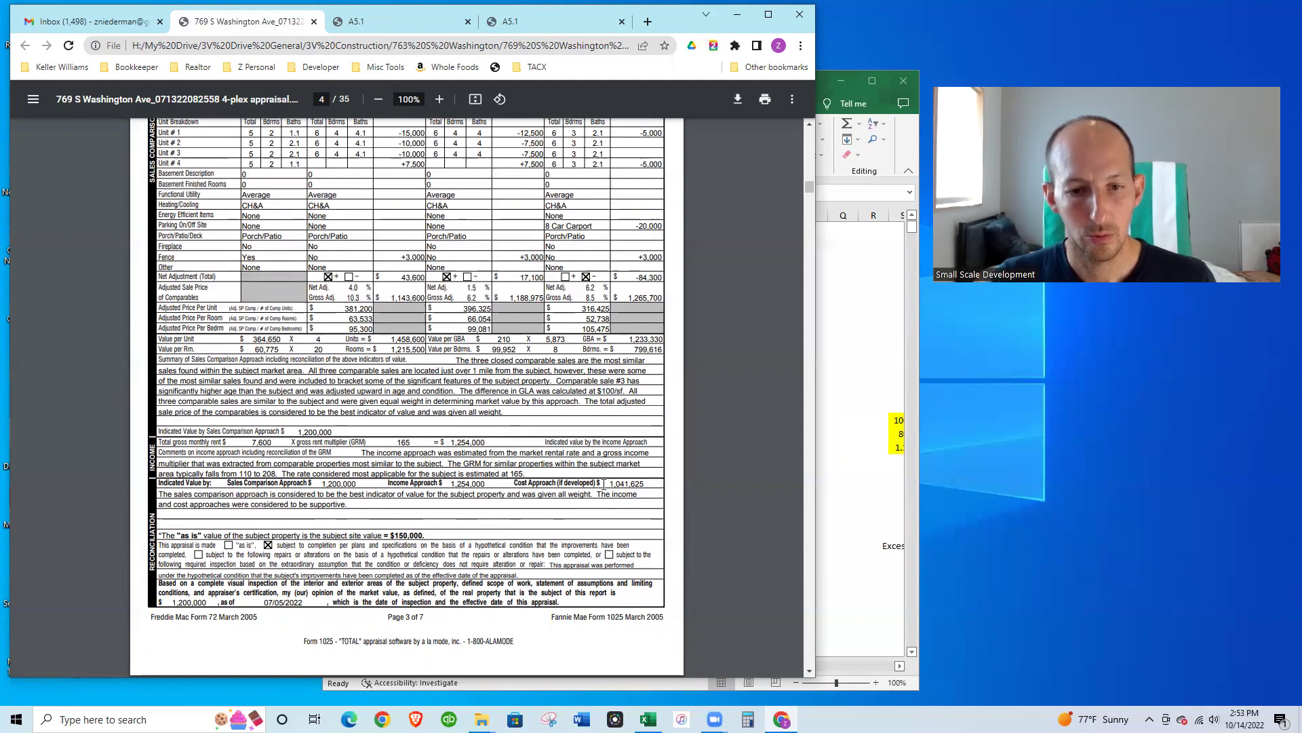
Replace the Townhouse Value formula with 2,400,000, fixing a mistyped 240,000.
left_click(834, 454)
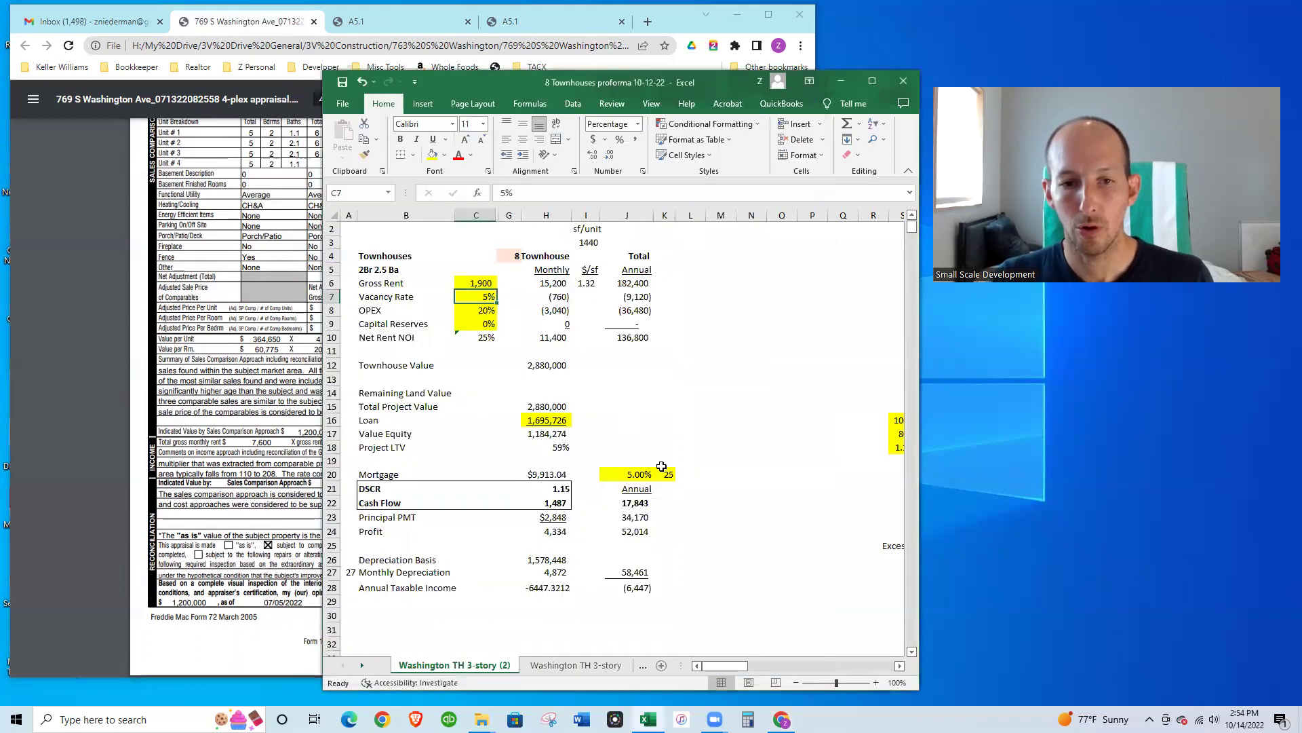
left_click(554, 407)
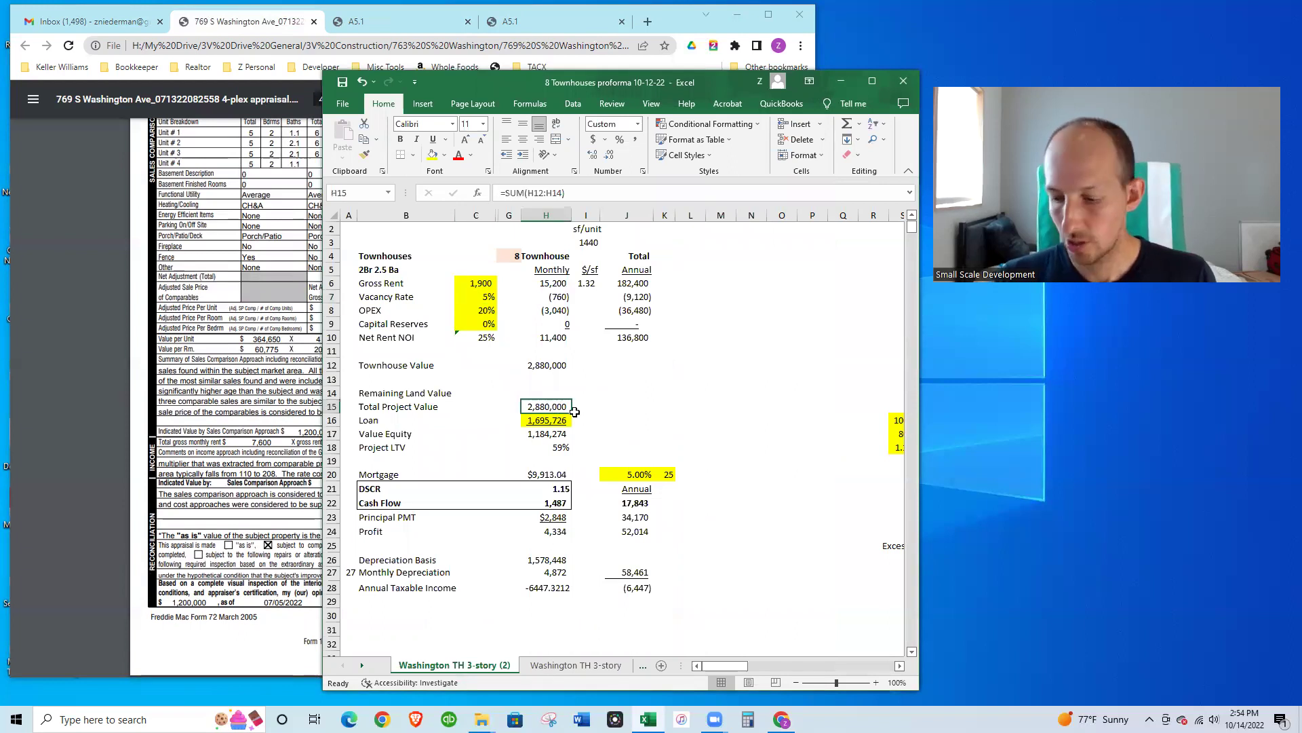
key("Up")
key("Up")
key("Up")
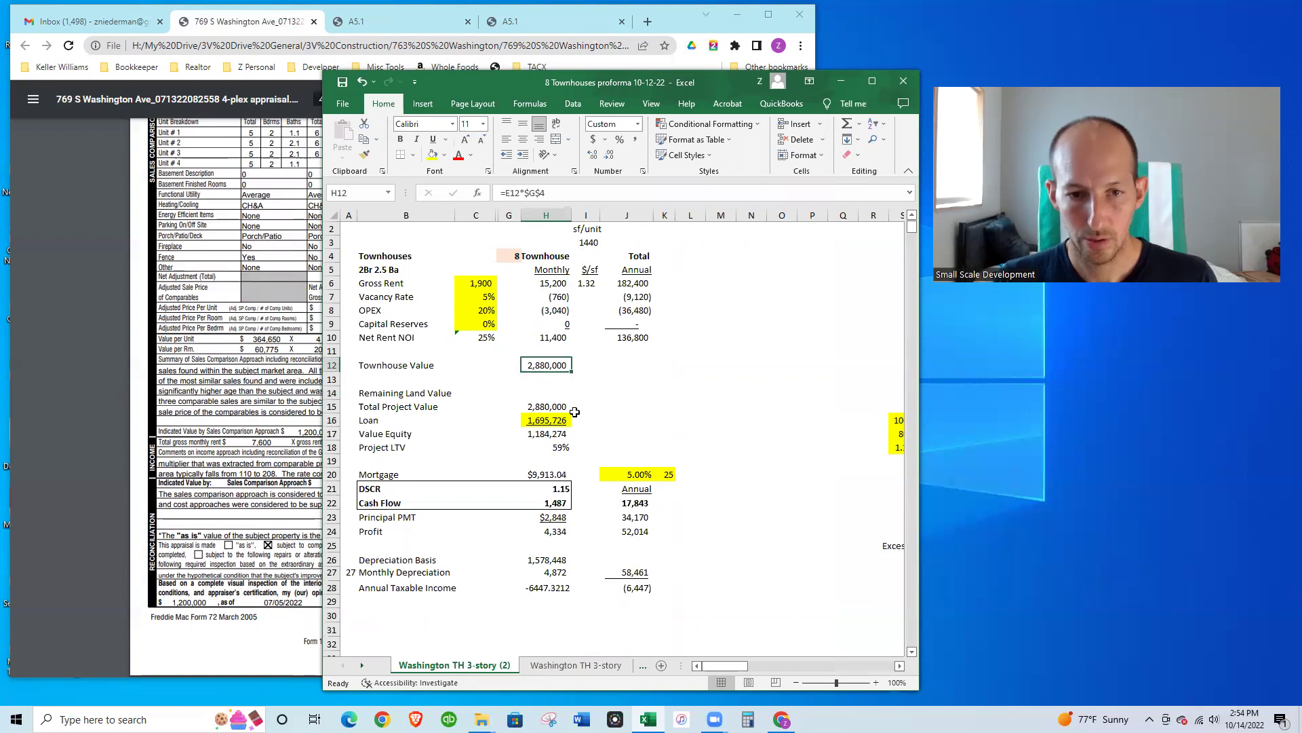
key("Down")
key("Down")
key("Down")
key("Up")
key("Up")
key("Up")
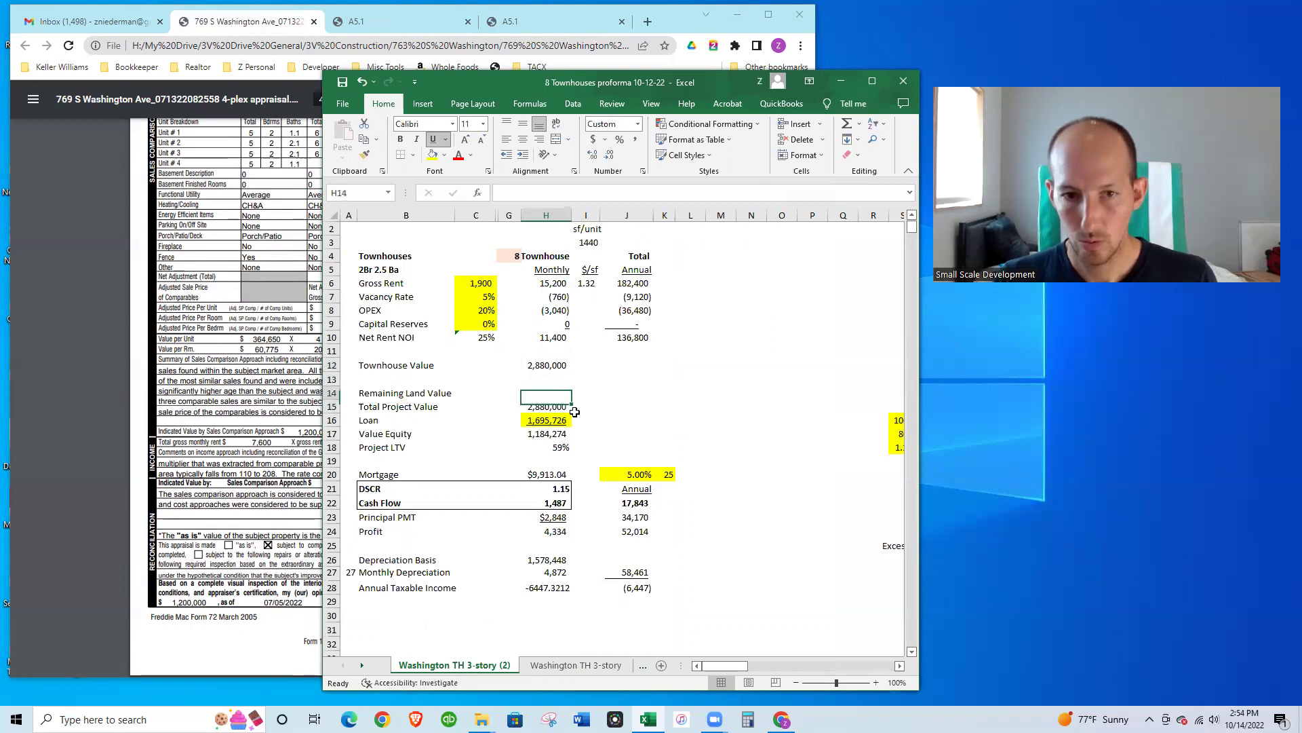
type("240")
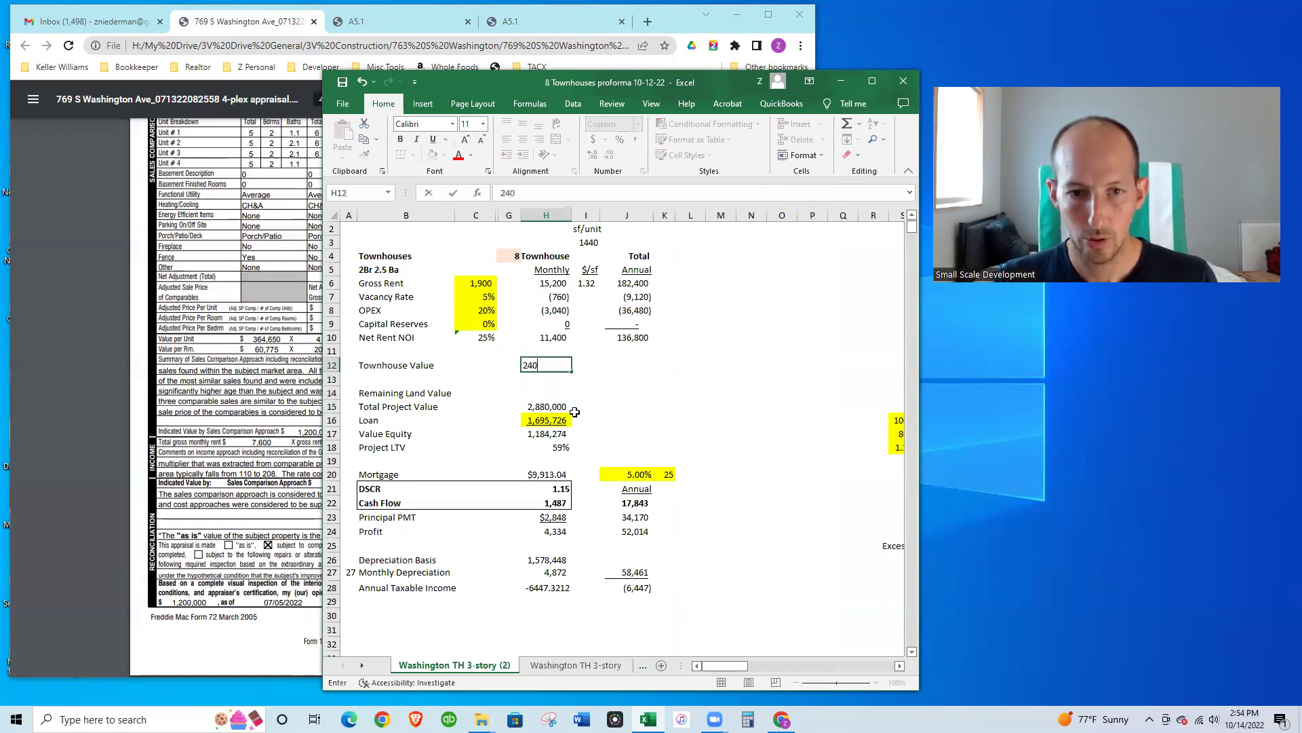
type(",0000")
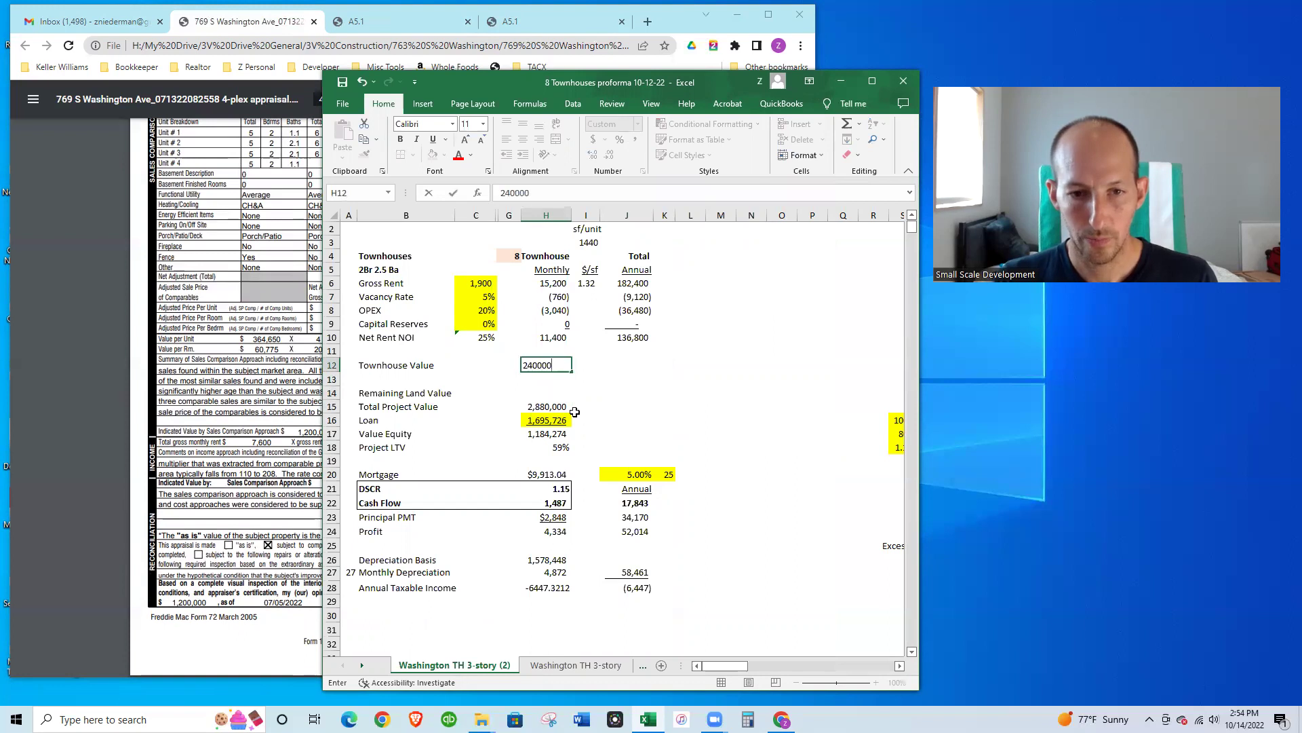
key("Return")
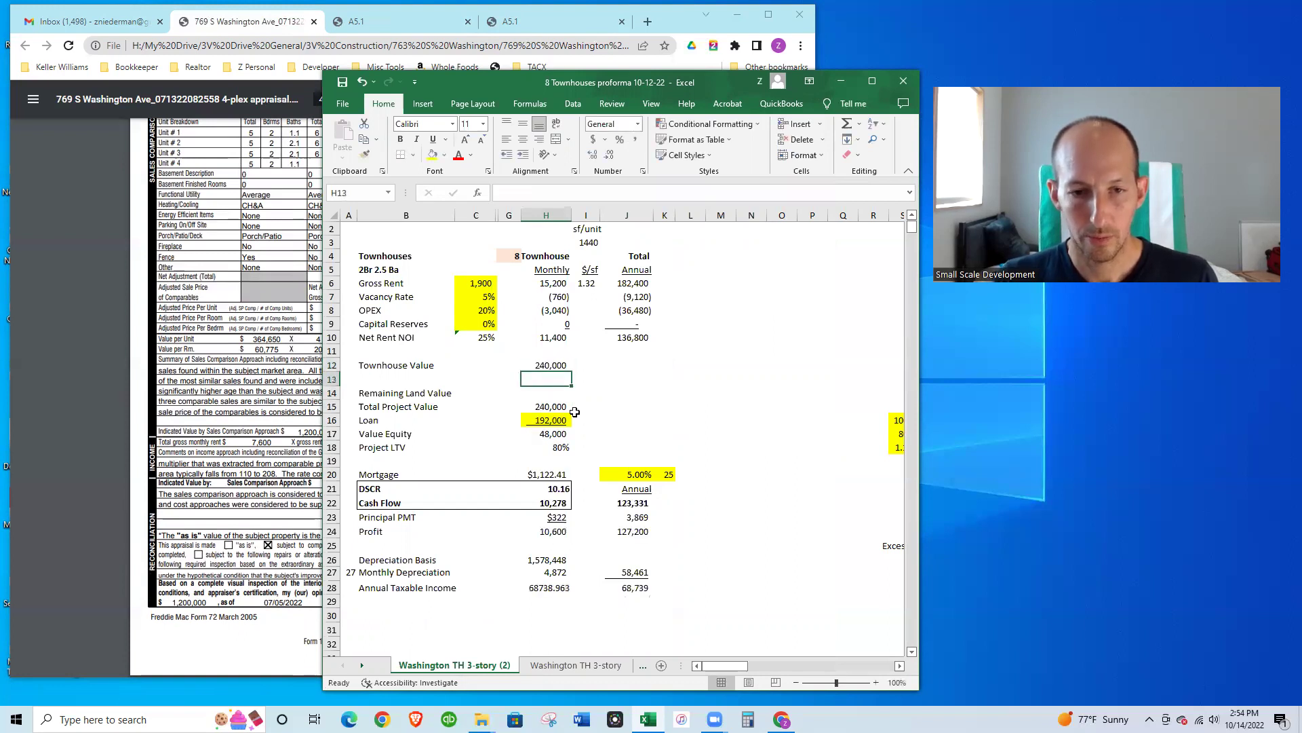
key("Up")
type("2,400,00")
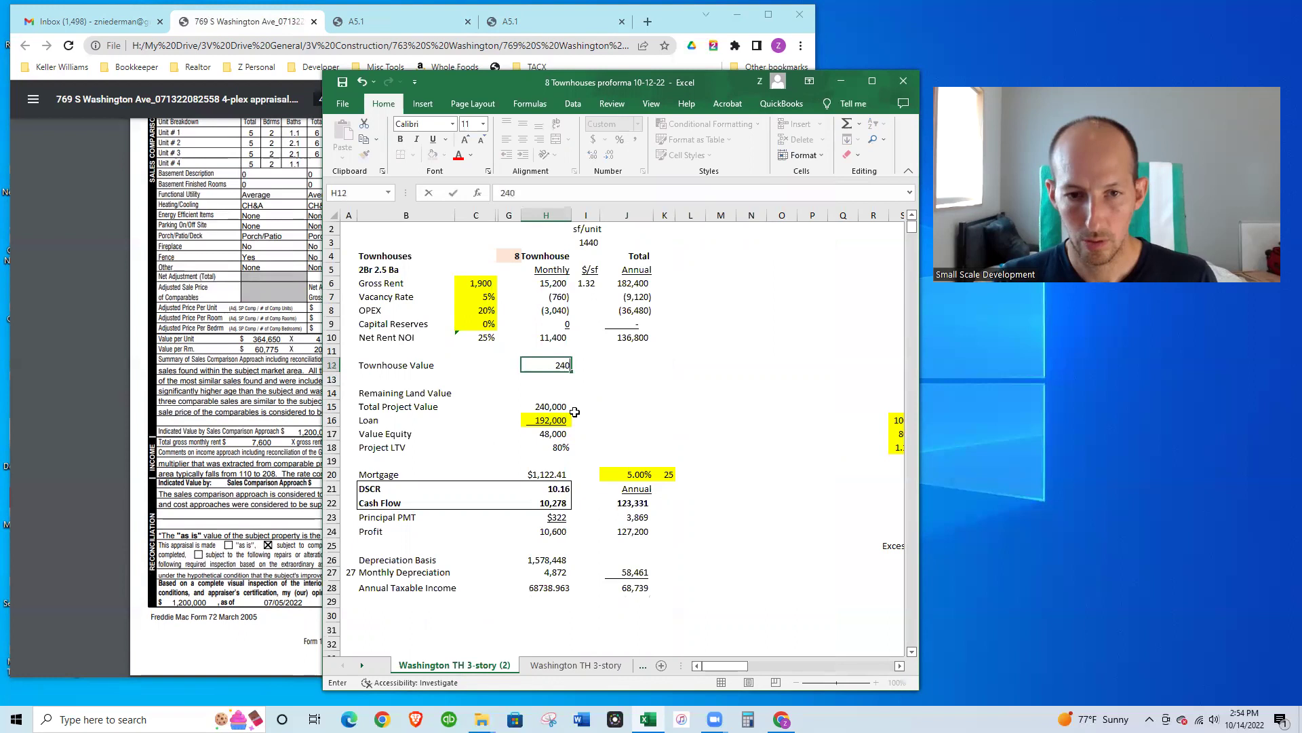
type("0000")
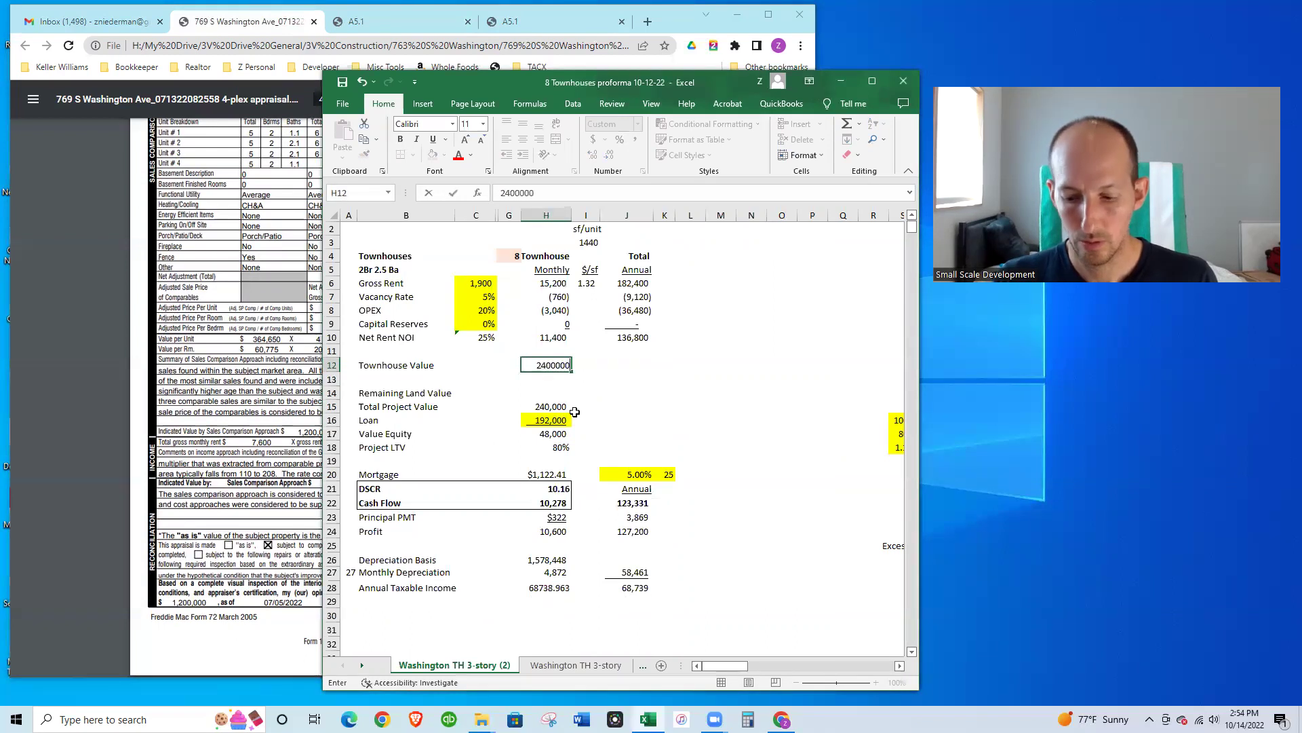
key("Return")
key("Right")
key("Right")
key("Right")
key("Right")
key("Right")
key("Right")
key("Right")
key("Right")
key("Right")
key("Right")
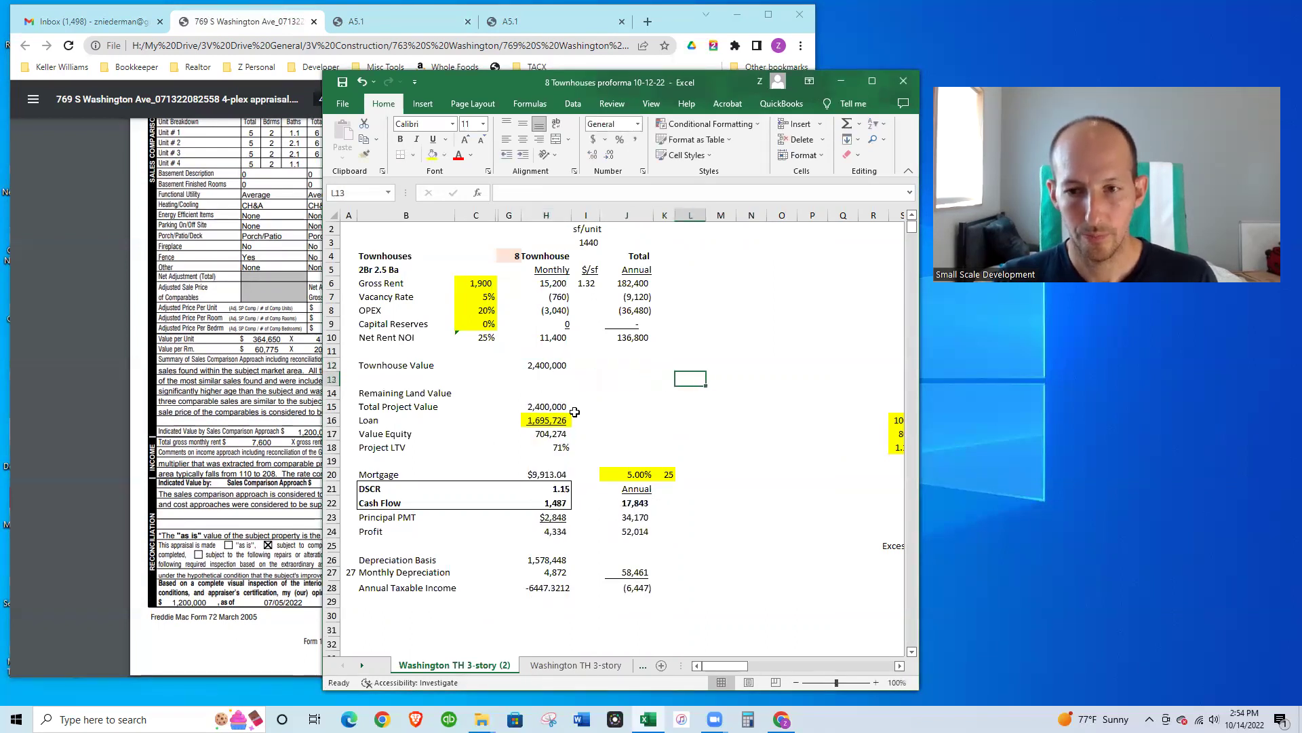
Inspect the DSCR Min and Max Loan formulas in the loan parameters section.
key("Right")
key("Right")
key("Right")
key("Right")
key("Right")
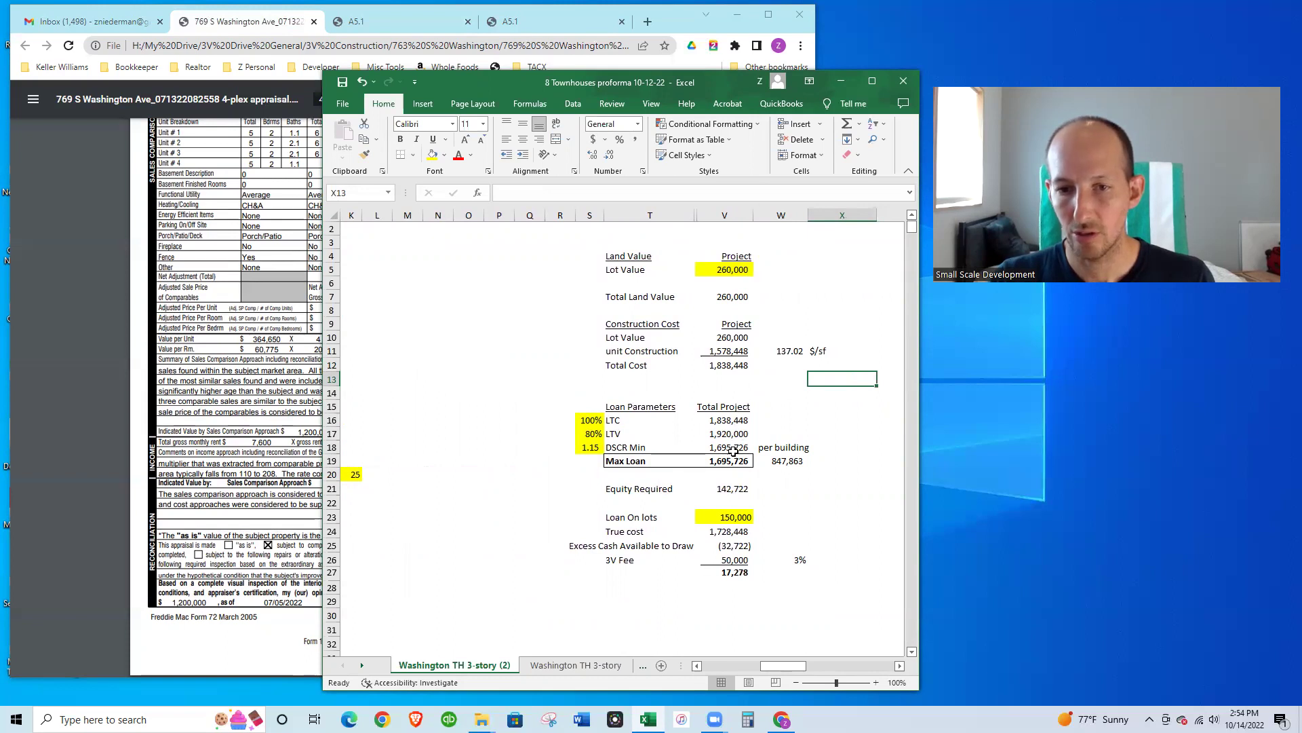
left_click(734, 450)
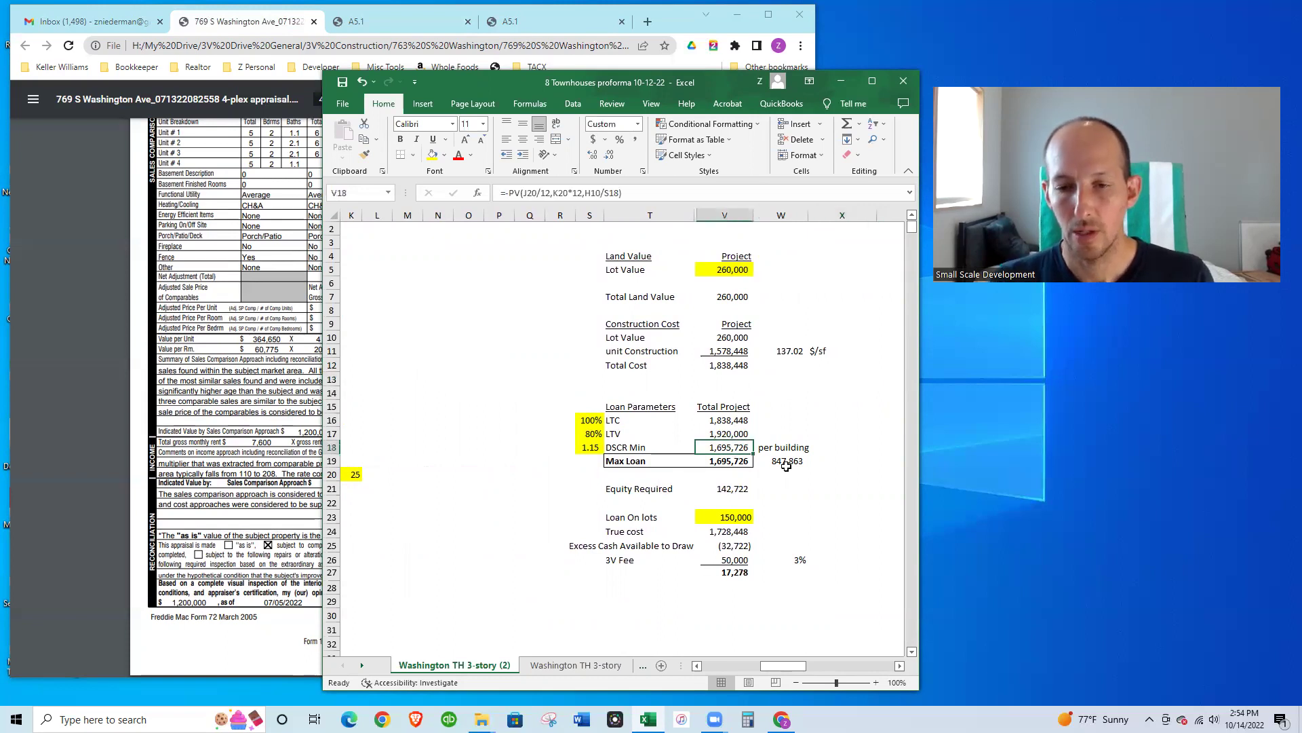
key("Down")
key("Left")
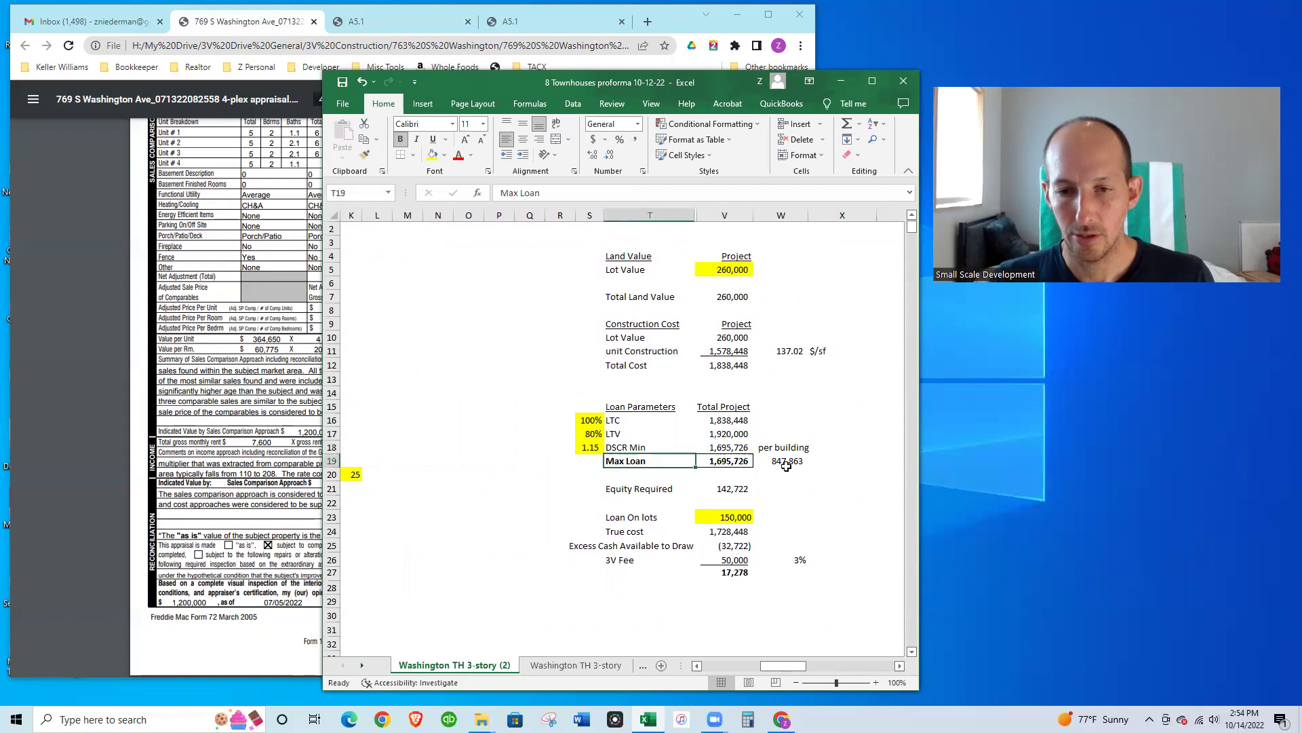
key("Right")
key("Left")
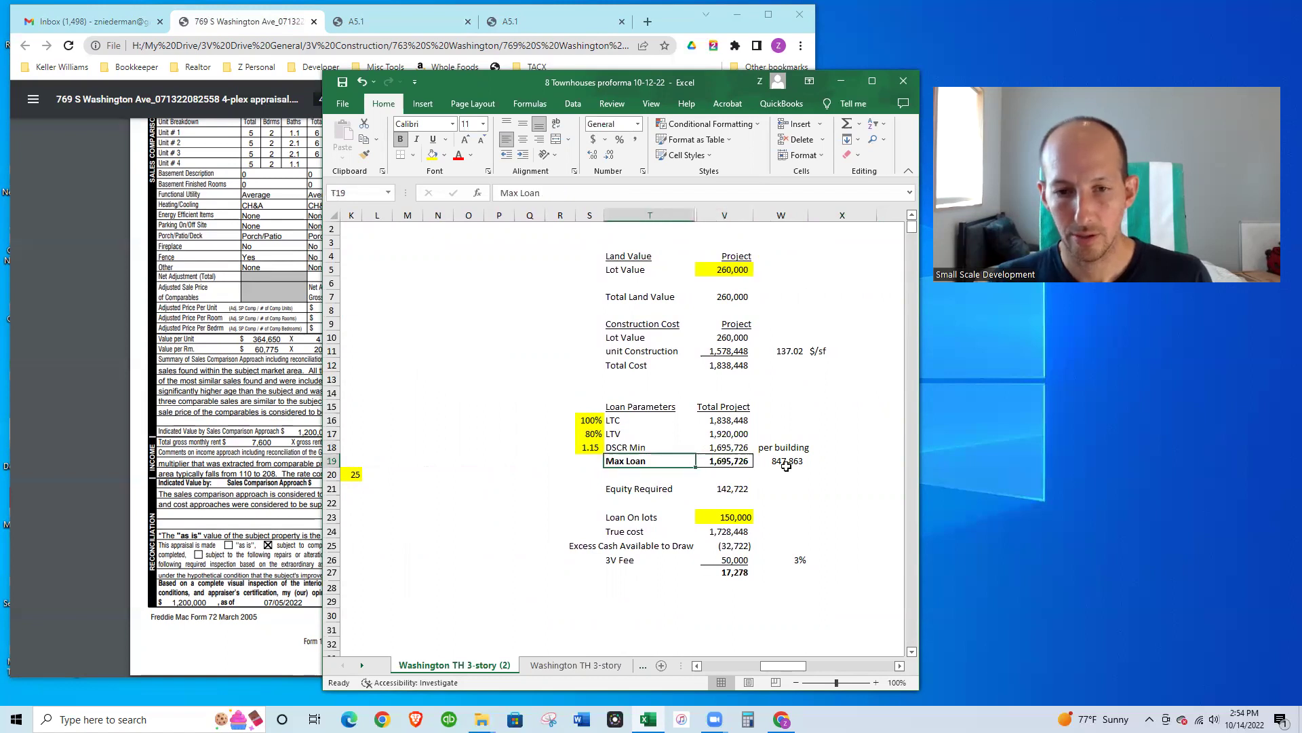
Review the Mortgage row and Equity Required formula, then bring the appraisal PDF forward.
key("Left")
key("Left")
key("Left")
key("Left")
key("Left")
key("Left")
key("Left")
key("Left")
key("Left")
key("Left")
key("Left")
key("Left")
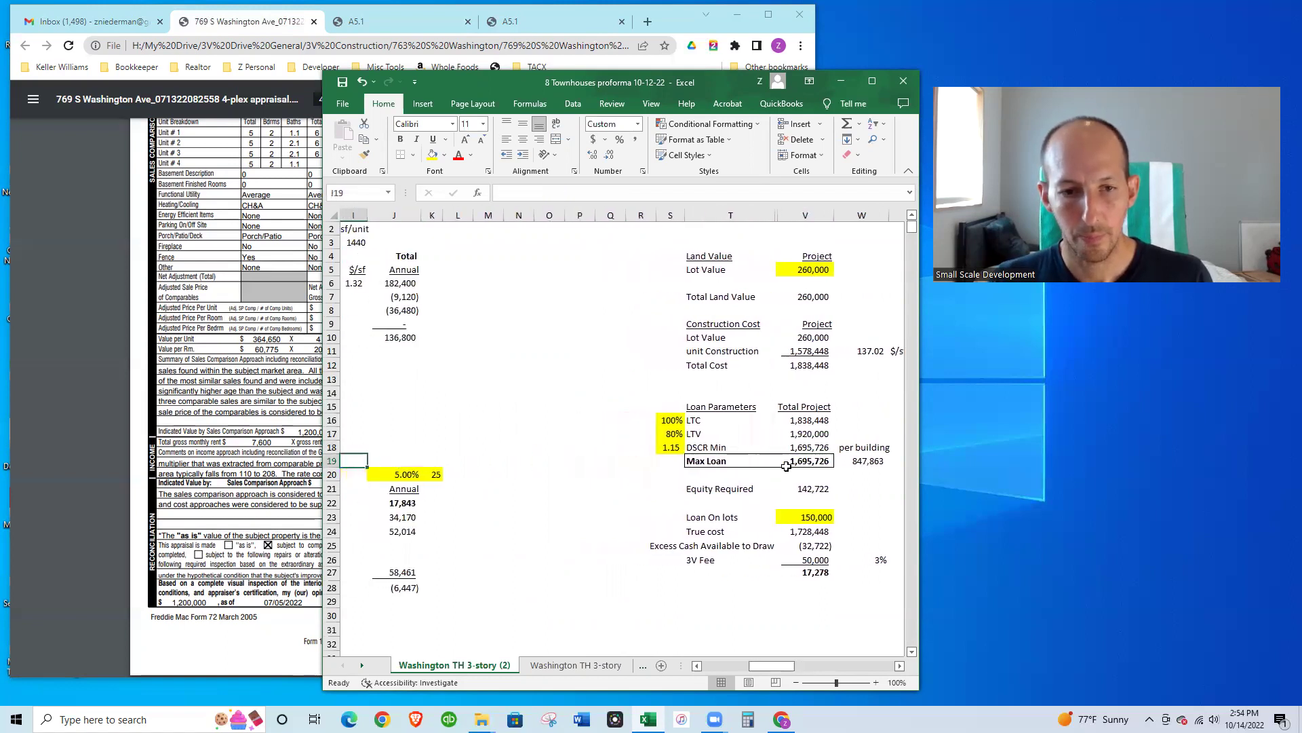
key("Left")
key("Left")
key("Left")
key("Left")
key("Right")
key("Right")
key("Right")
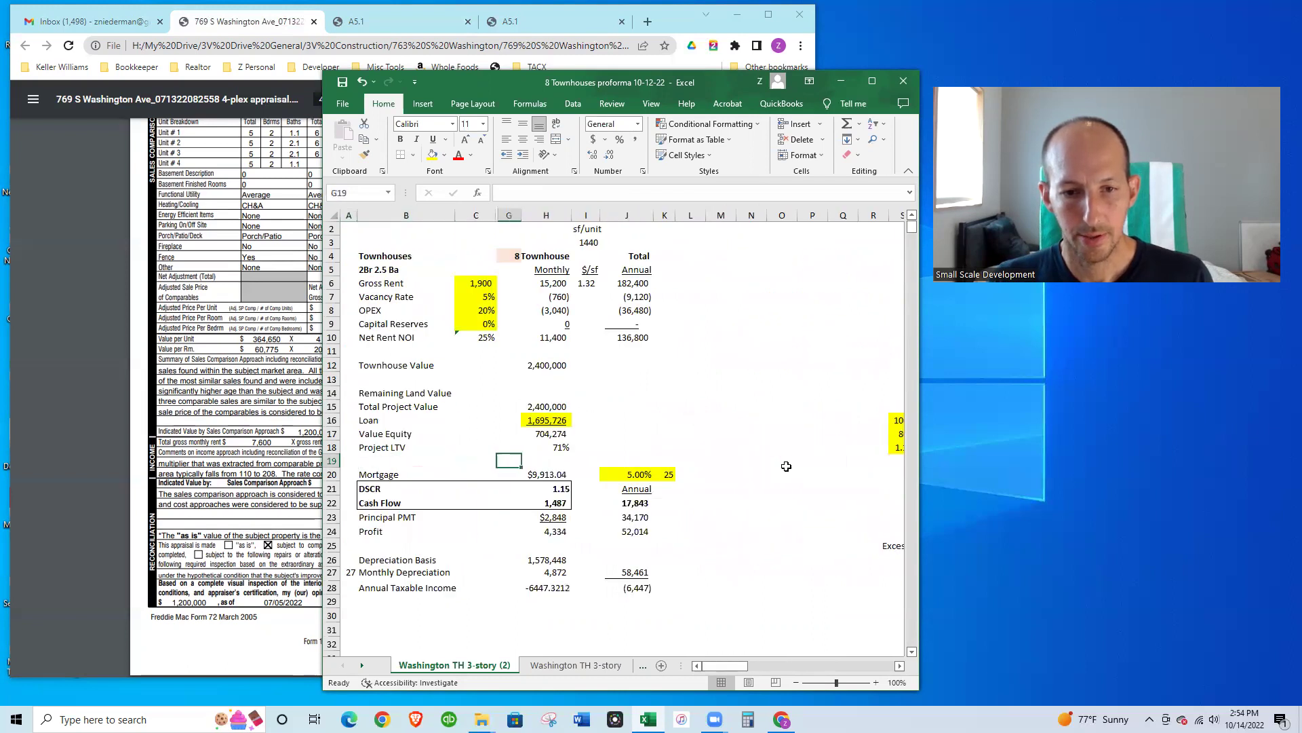
key("Down")
key("Right")
key("Right")
key("Right")
key("Right")
key("Right")
key("Right")
key("Right")
key("Right")
key("Right")
key("Right")
key("Right")
key("Right")
key("Right")
key("Right")
key("Right")
key("Right")
key("Right")
key("Right")
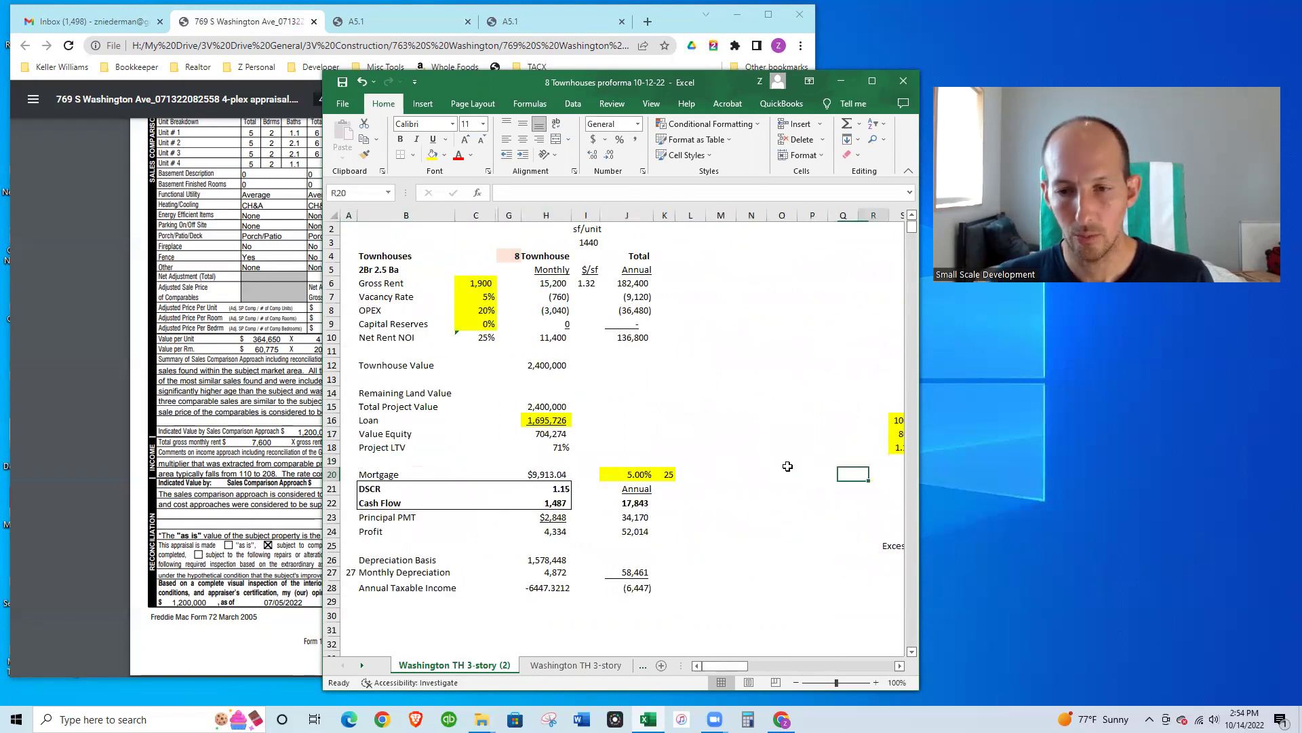
key("Left")
key("Left")
key("Left")
key("Left")
key("Down")
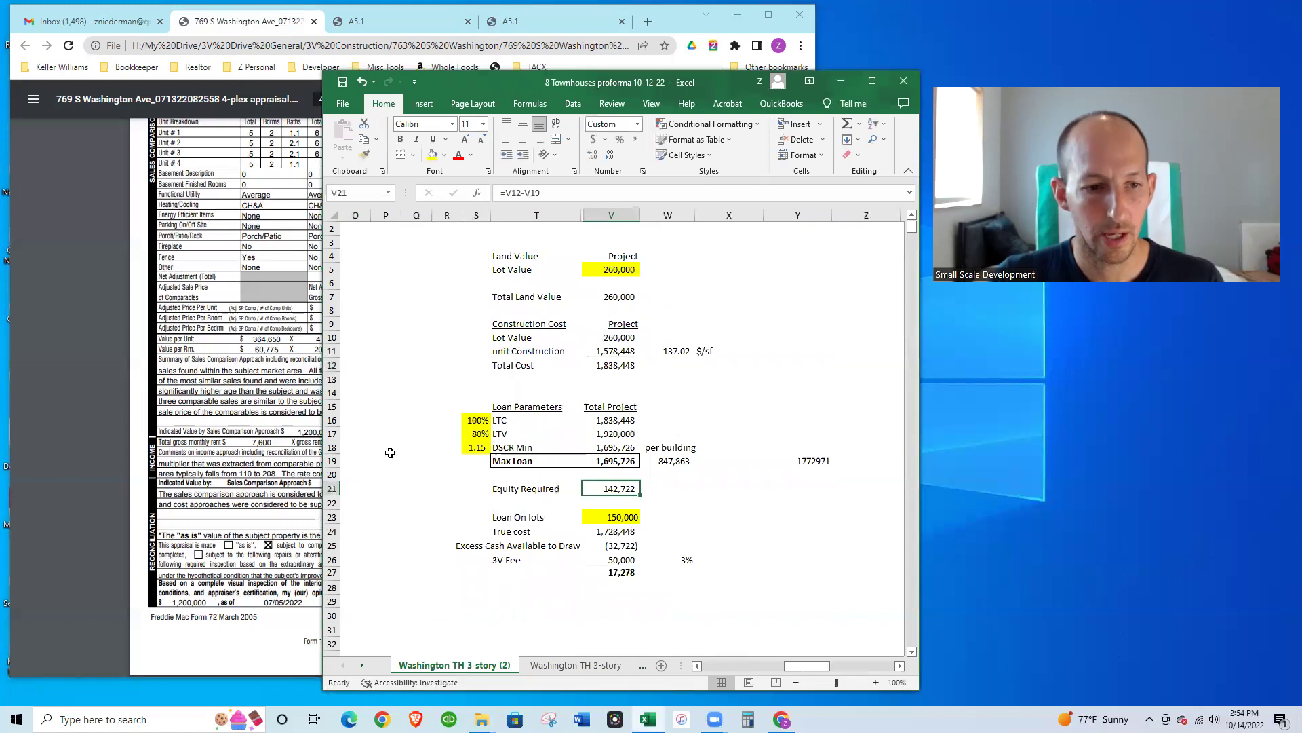
left_click(318, 486)
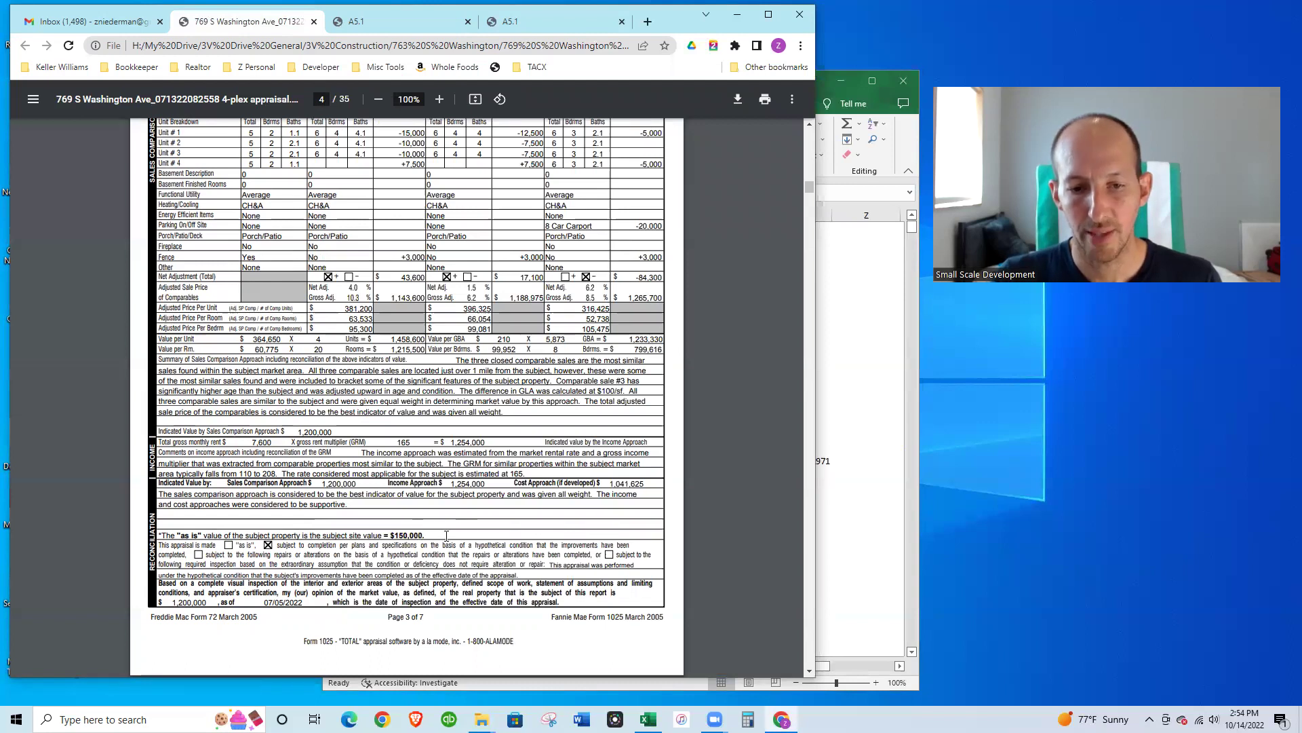
Set the Lot Value in V5 to 300,000 and compare Max Loan with Y19's 1,772,971.
left_click(817, 503)
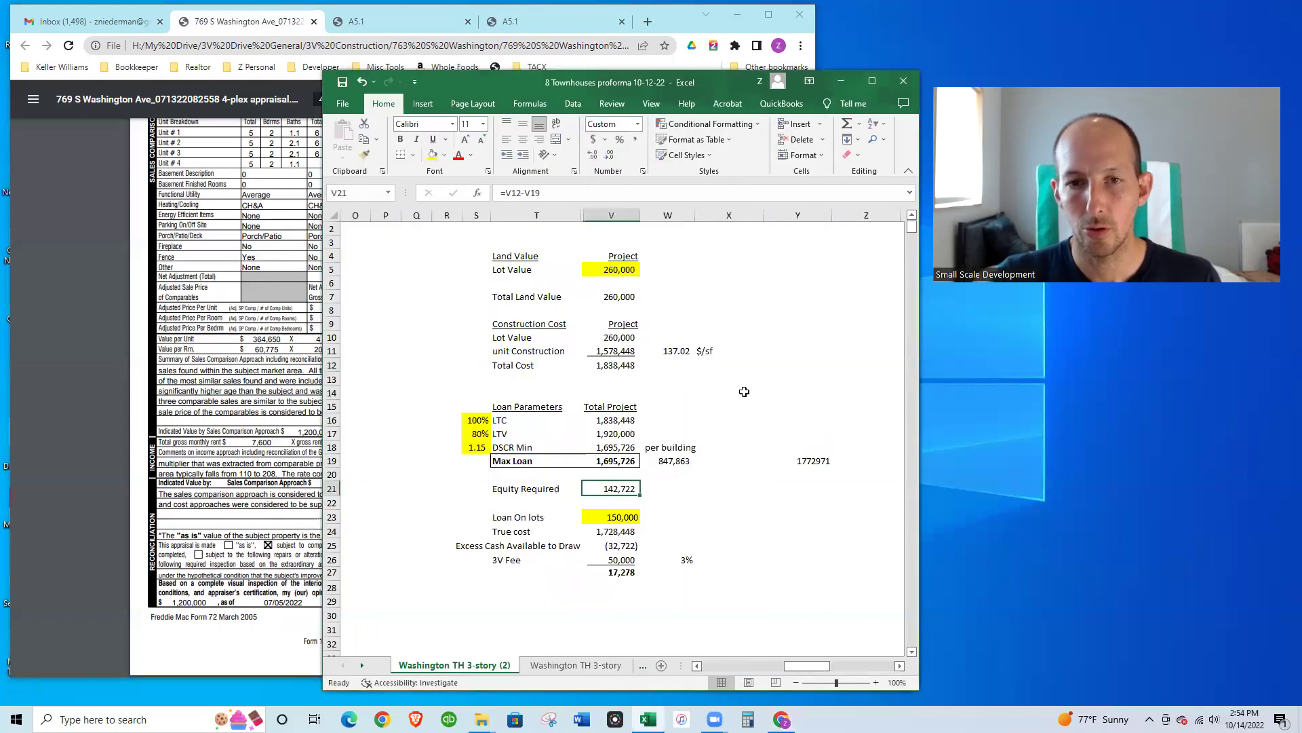
left_click(631, 275)
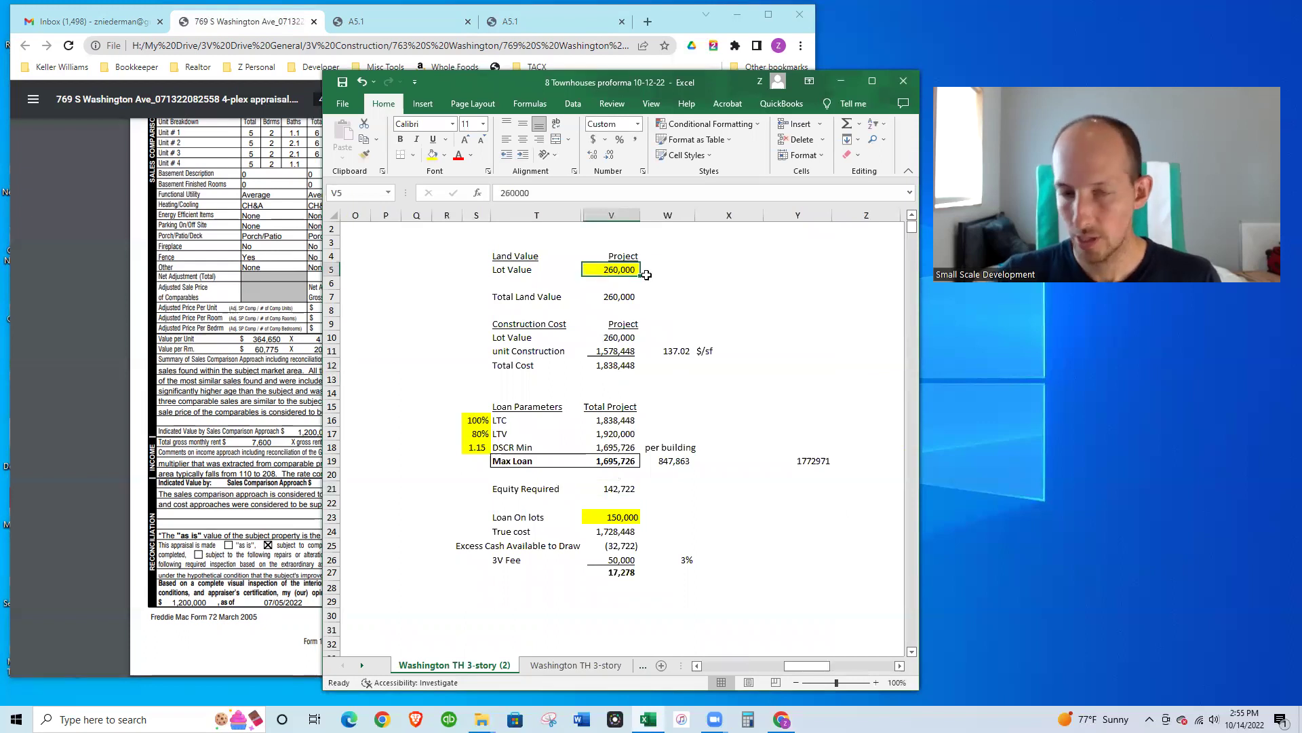
type("300000")
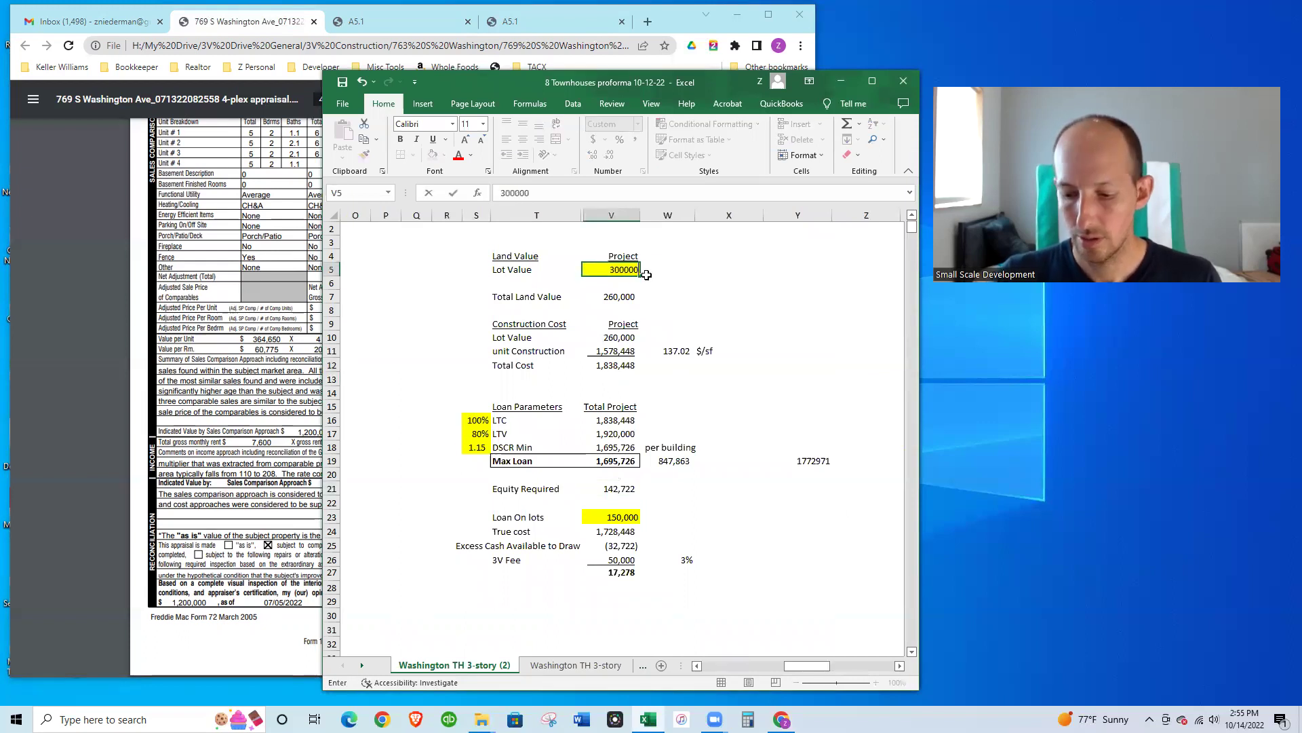
key("Return")
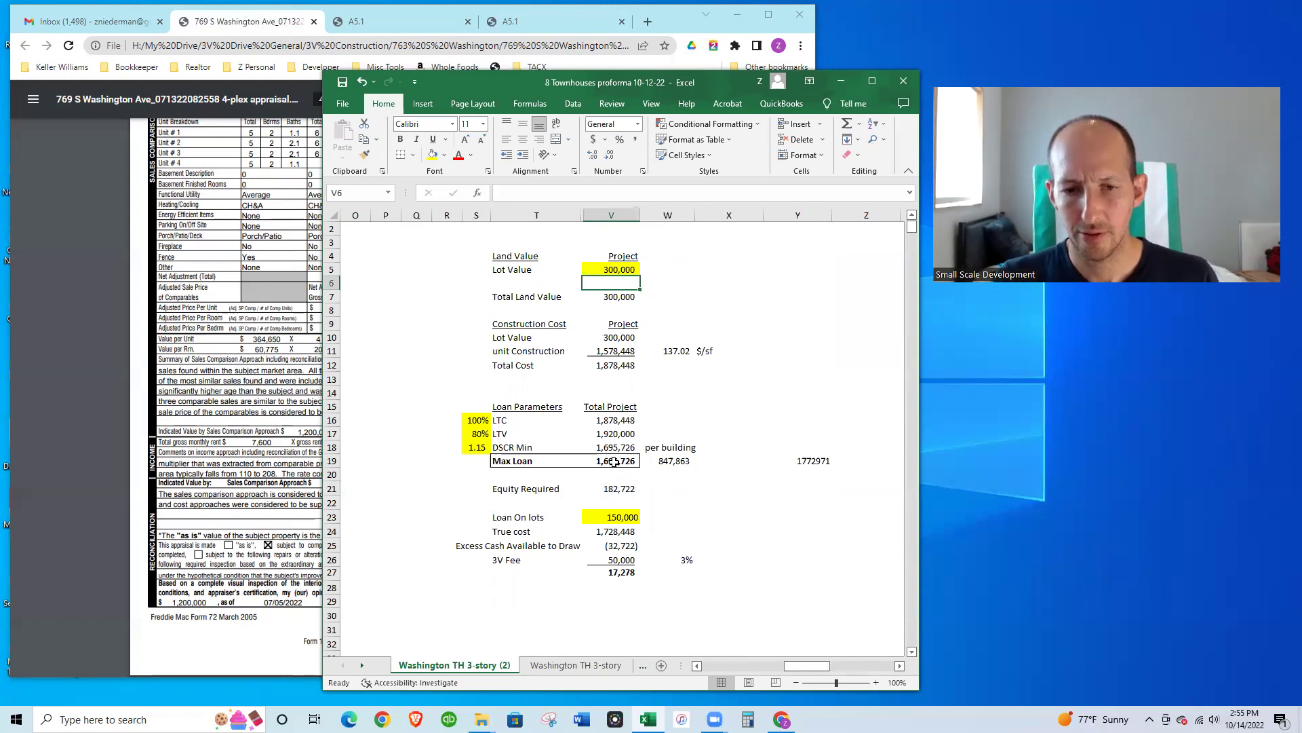
left_click(624, 462)
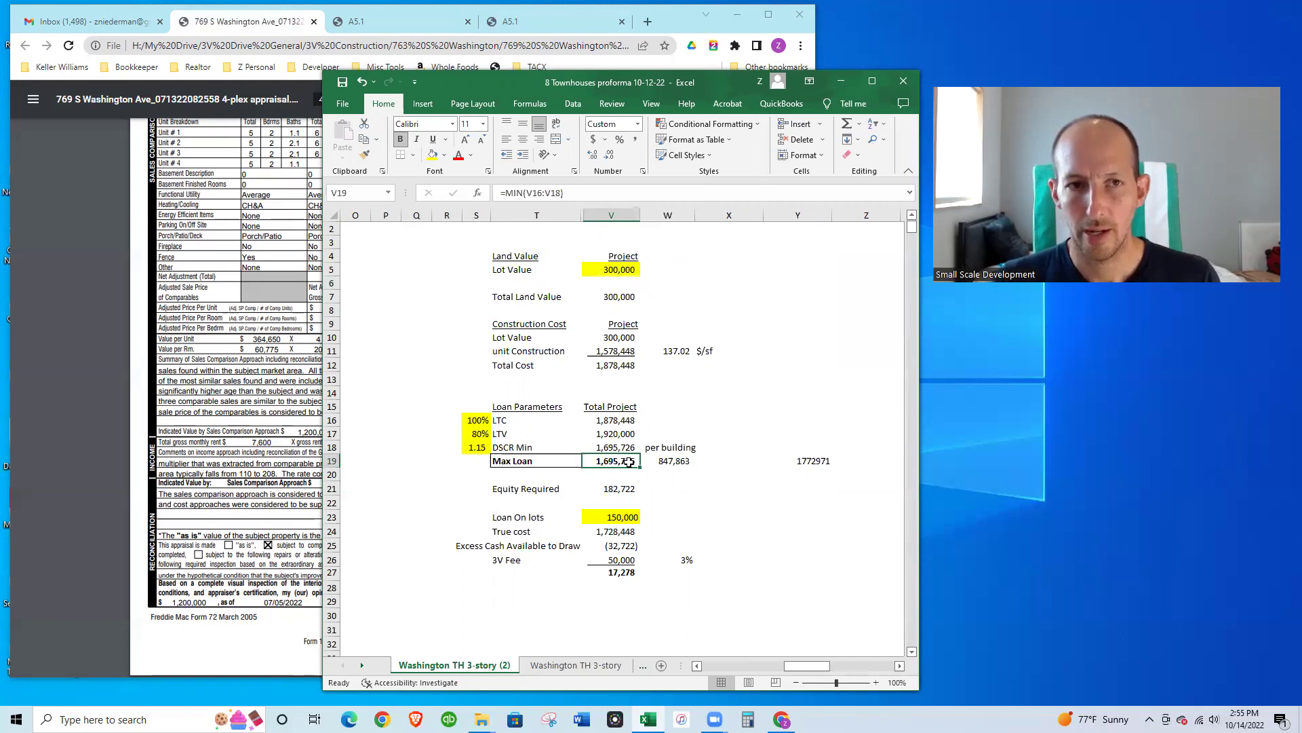
key("Right")
key("Right")
key("Right")
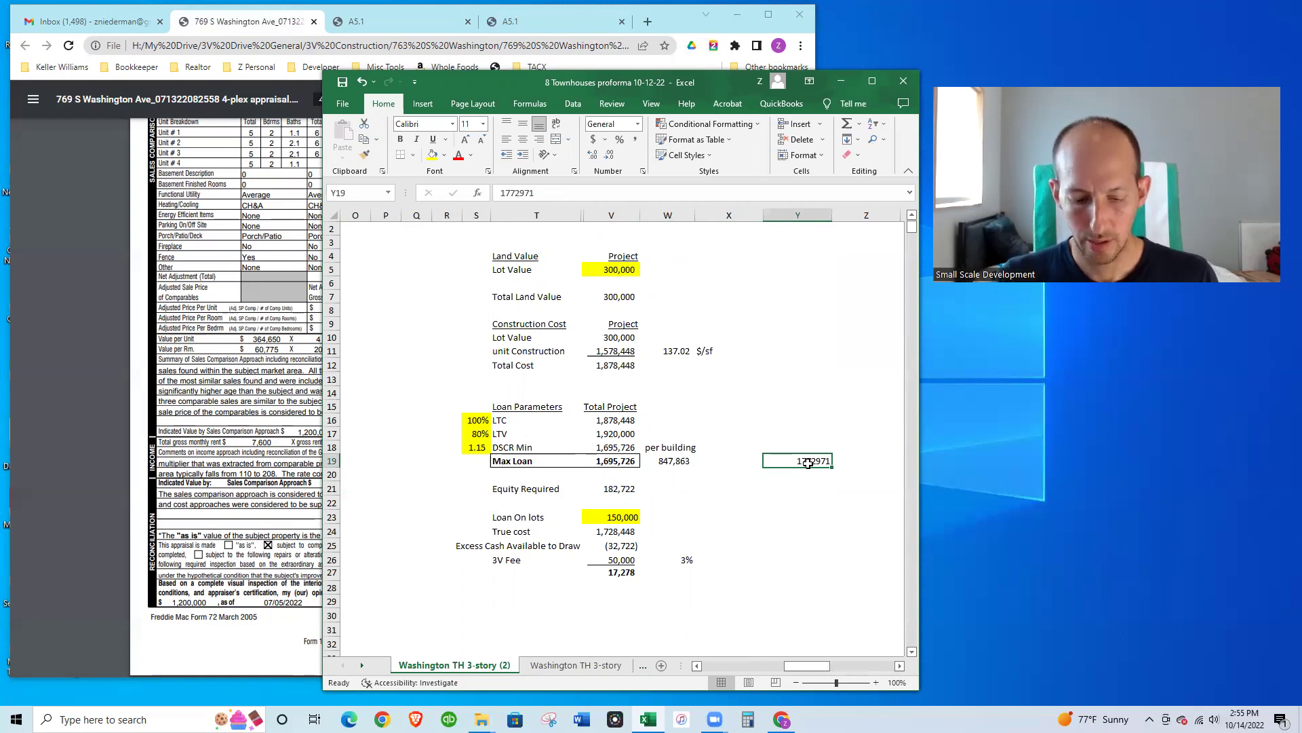
Paste 1,772,971 from Y19 as a fixed value into Max Loan V19.
key("ctrl+c")
key("Left")
key("Left")
key("Left")
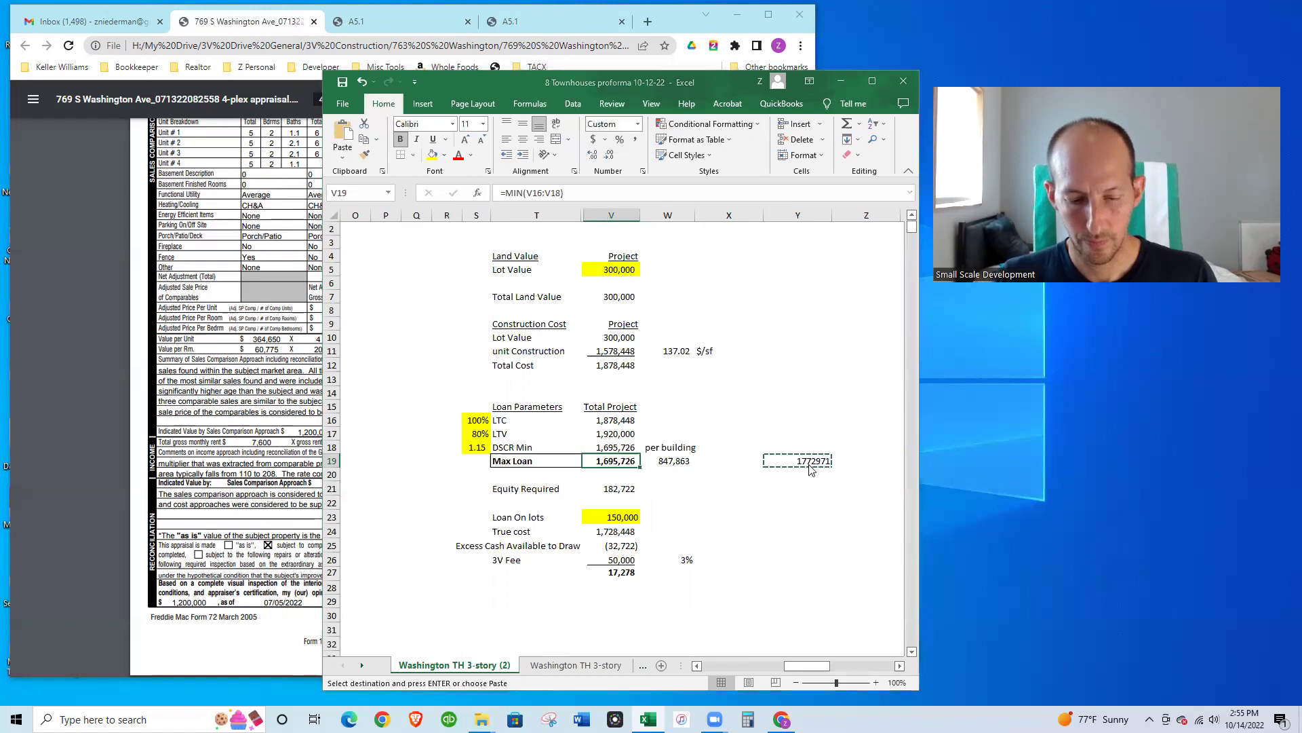
key("ctrl+alt+v")
key("v")
key("Return")
key("Escape")
key("Up")
key("Down")
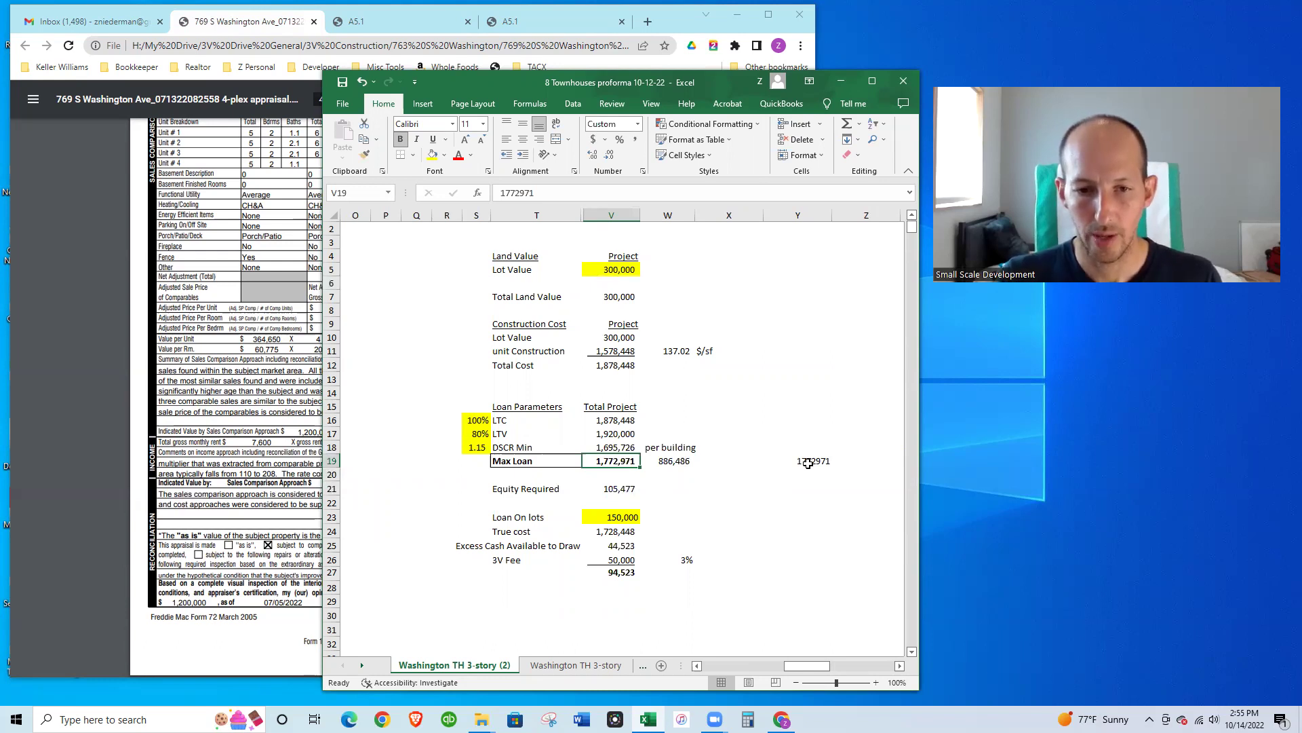
Review the townhouse Loan, Project LTV, Value Equity and DSCR figures.
key("Left")
key("Left")
key("Left")
key("Left")
key("Left")
key("Left")
key("Left")
key("Left")
key("Left")
key("Left")
key("Left")
key("Left")
key("Left")
key("Left")
key("Left")
key("Left")
key("Left")
key("Left")
key("Left")
key("Left")
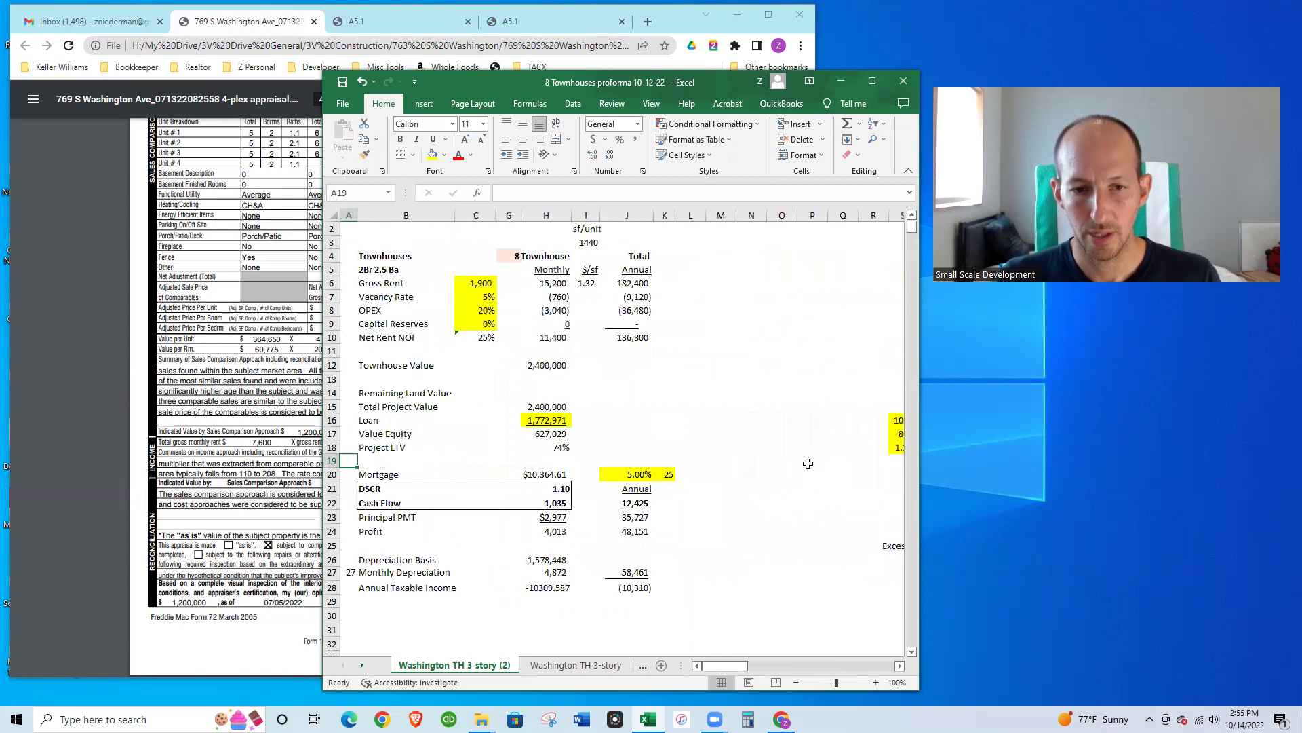
key("Up")
key("Up")
key("Up")
key("Right")
key("Right")
key("Right")
key("Right")
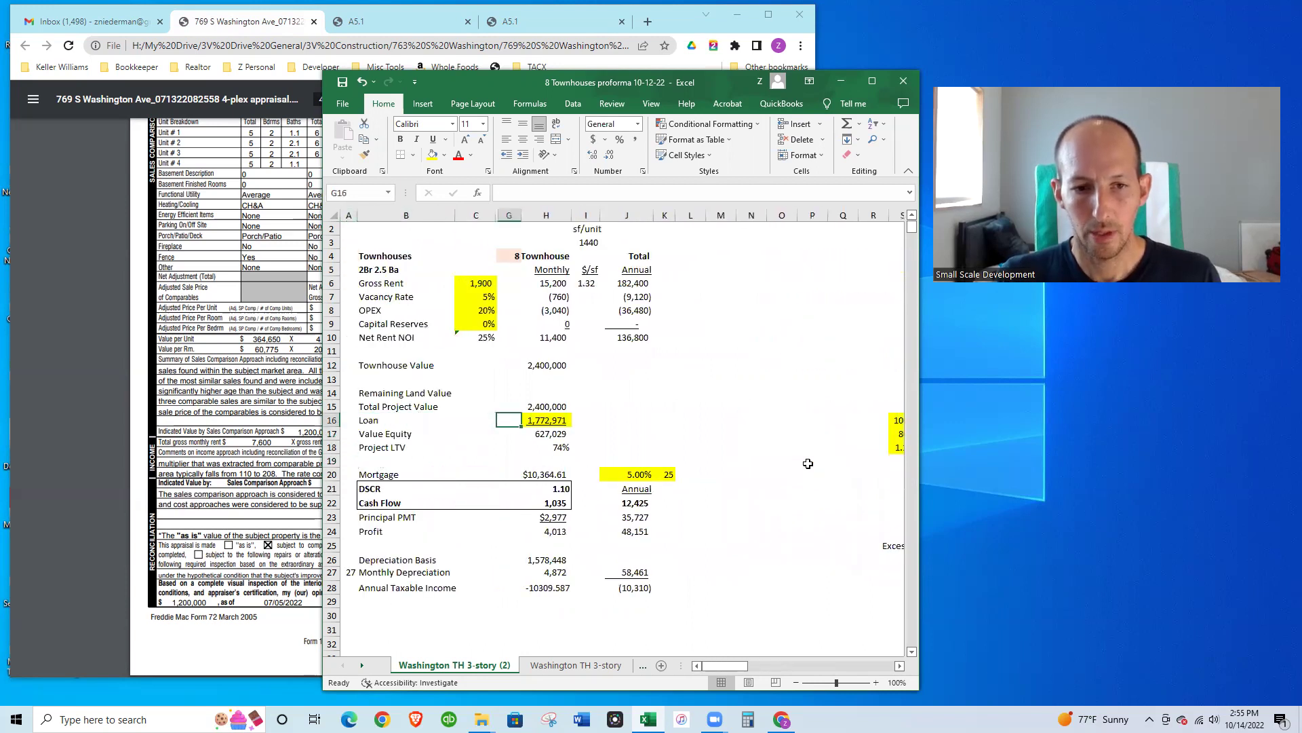
key("Down")
key("Down")
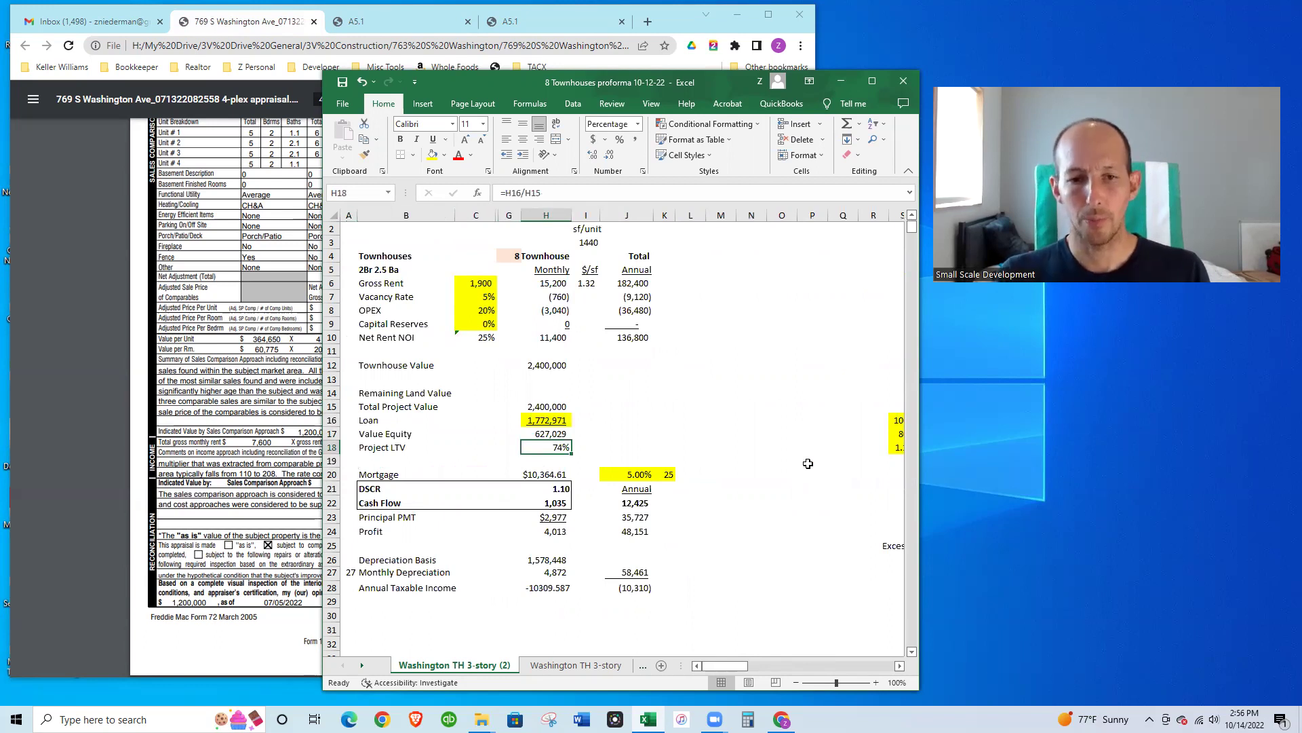
key("Up")
key("Up")
key("Down")
key("Down")
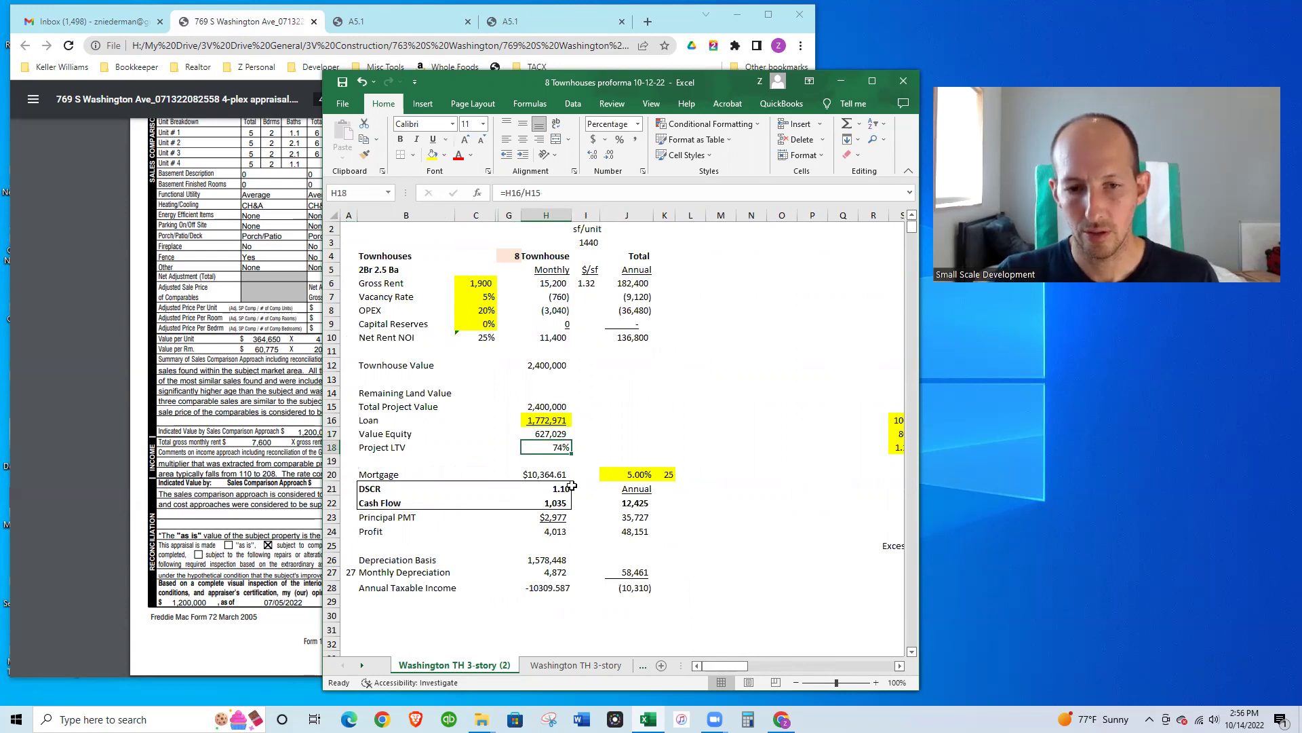
left_click(569, 488)
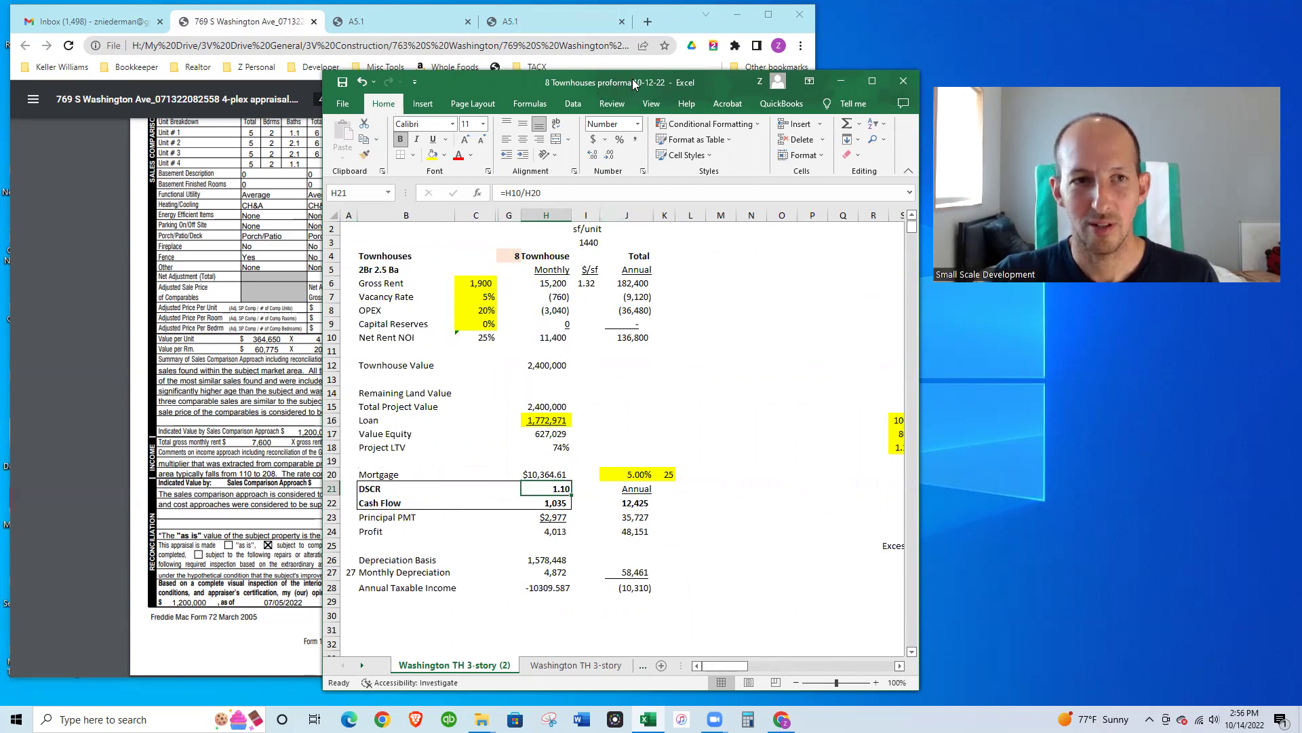
left_click_drag(634, 83, 613, 144)
left_click(222, 225)
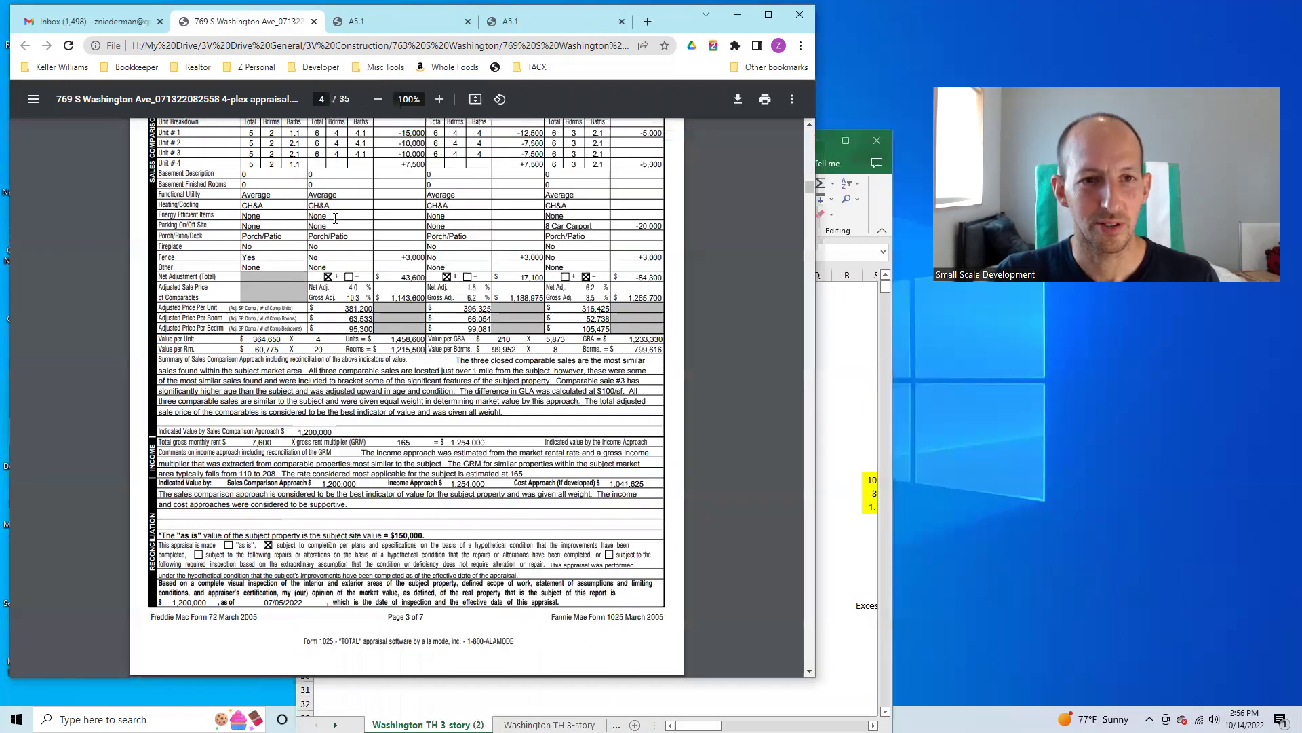
scroll(335, 218, "up", 10)
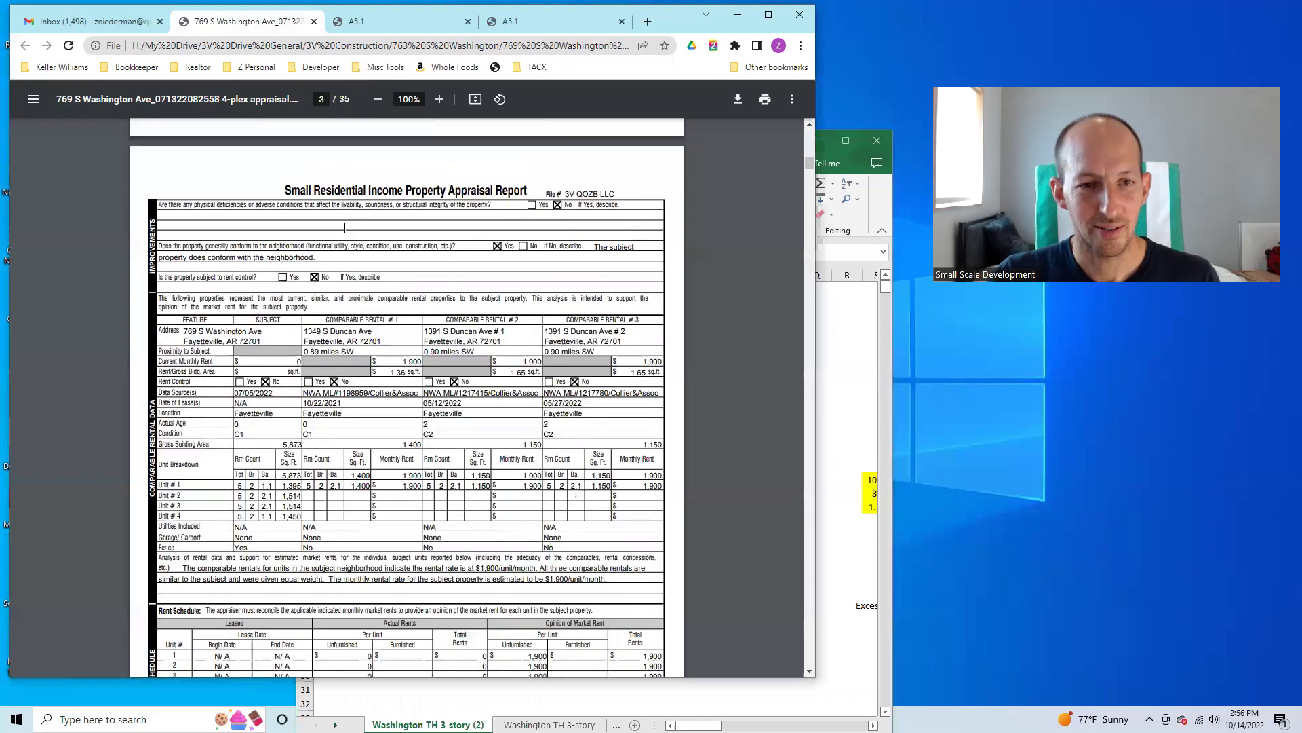
scroll(345, 228, "up", 20)
scroll(399, 296, "down", 5)
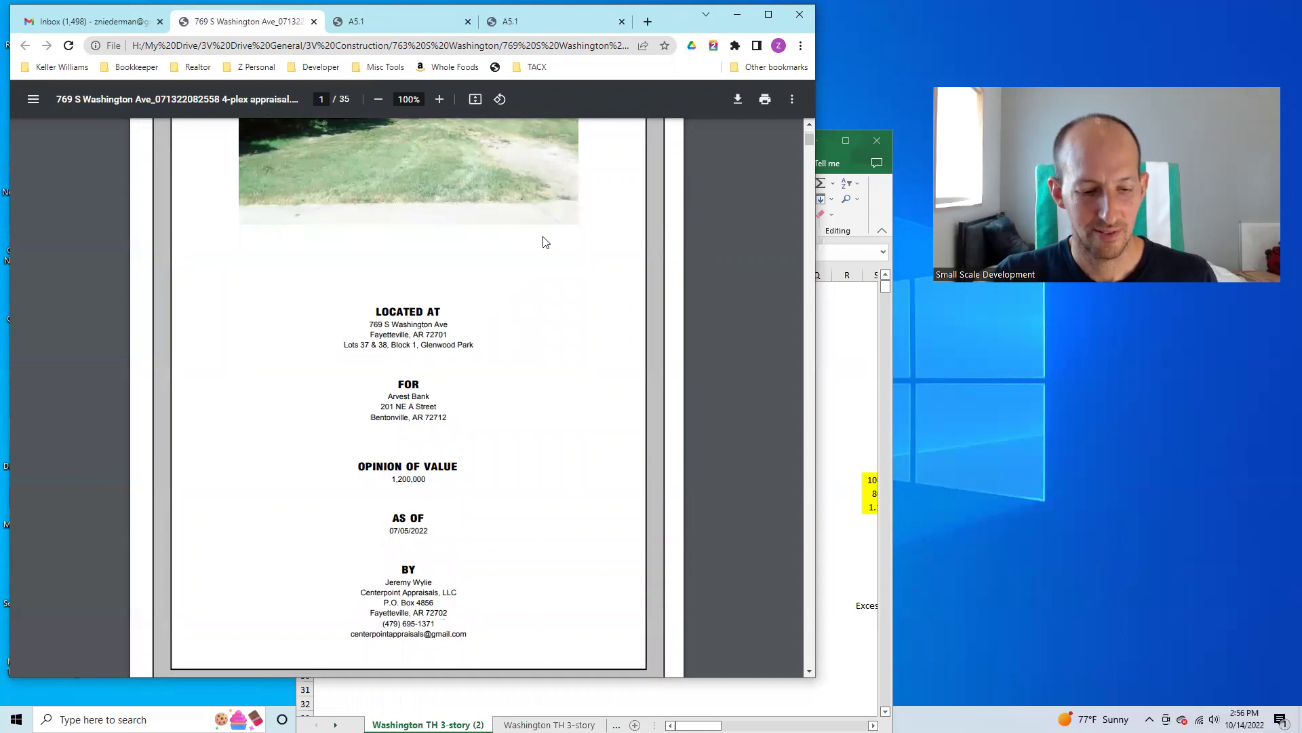
key("alt+Tab")
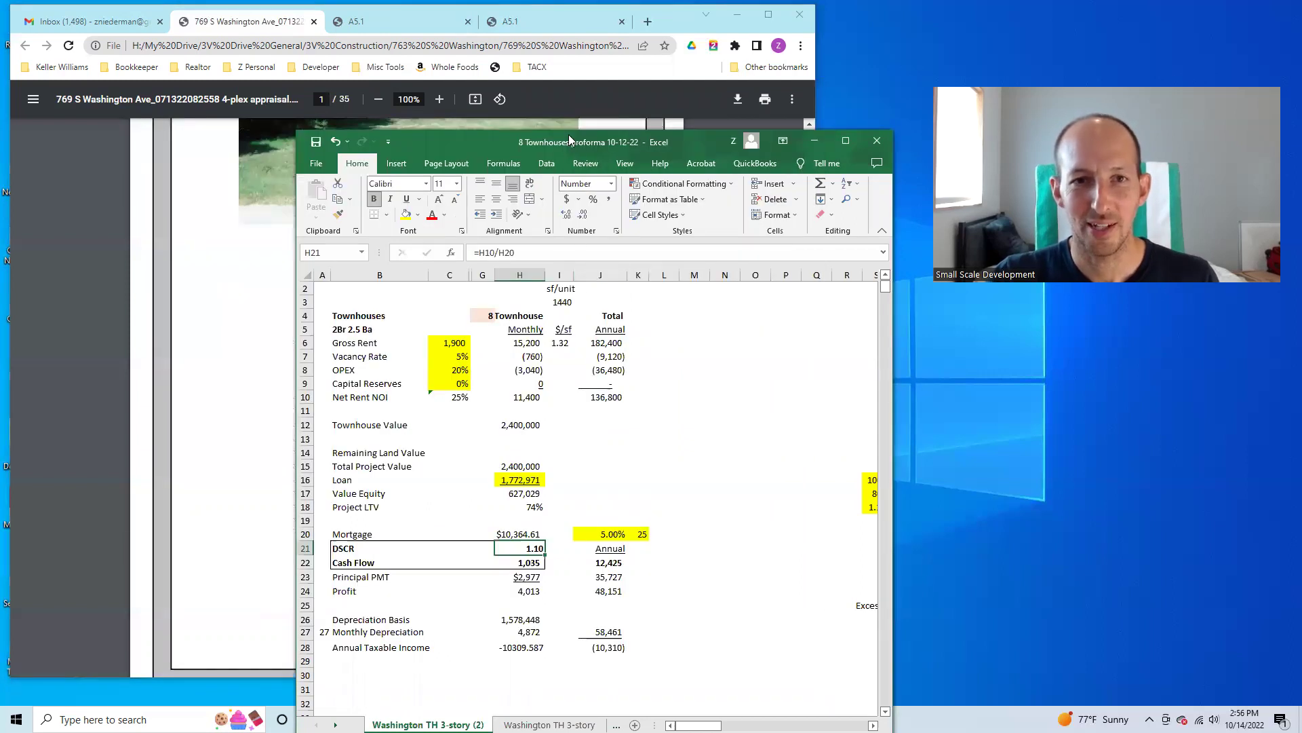
Change the mortgage rate in J20 from 5% to 6.25%.
left_click_drag(570, 141, 512, 70)
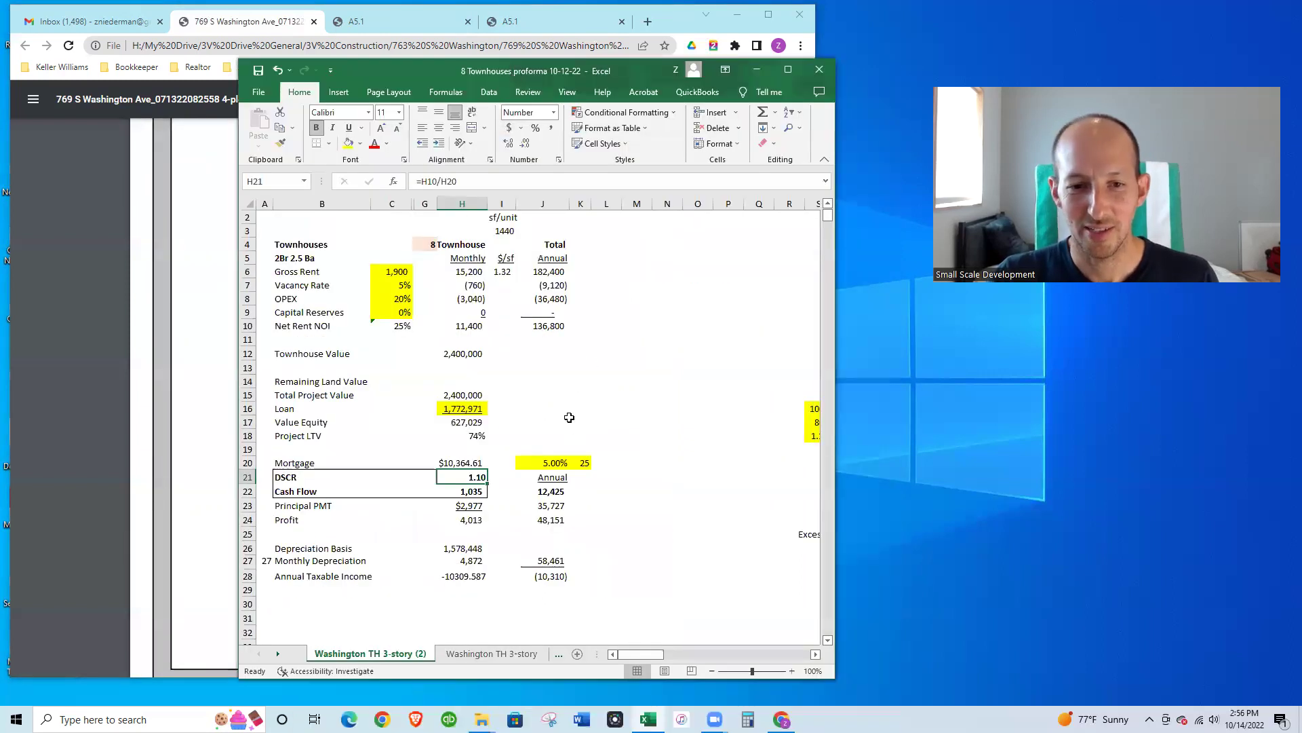
left_click(557, 461)
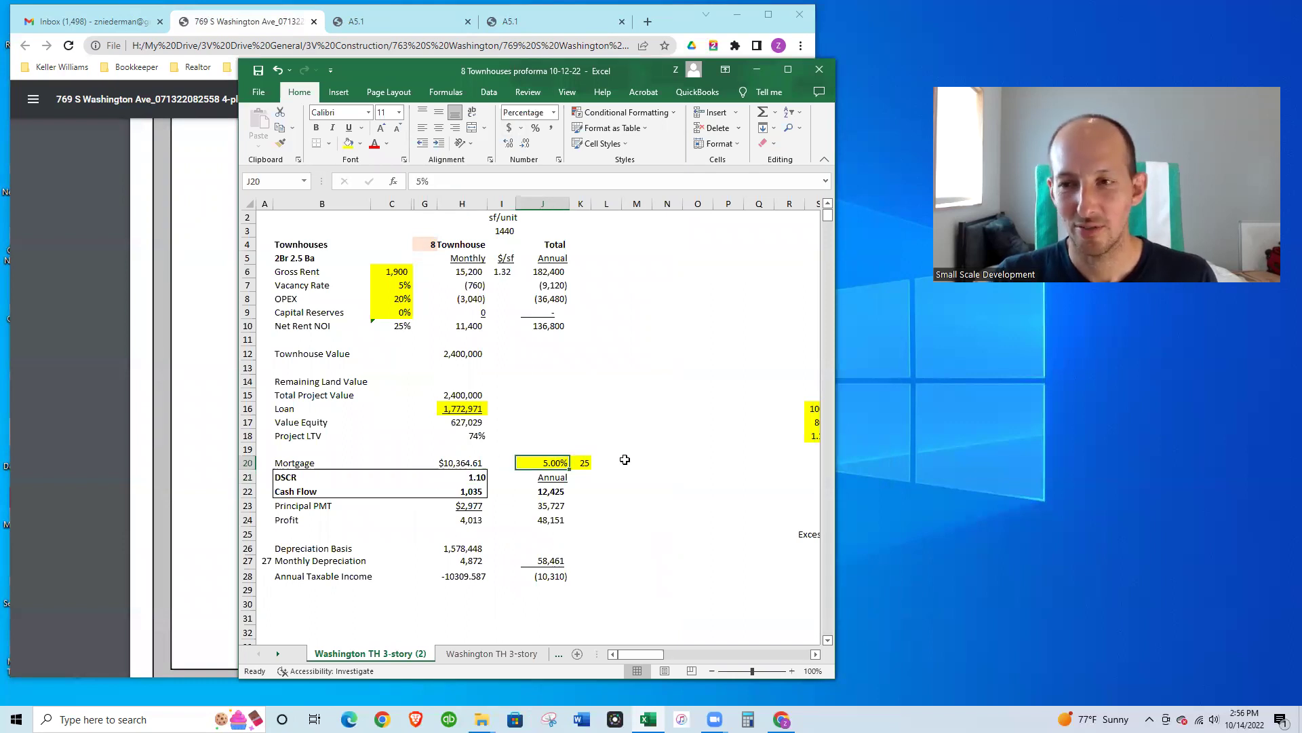
type("6.25")
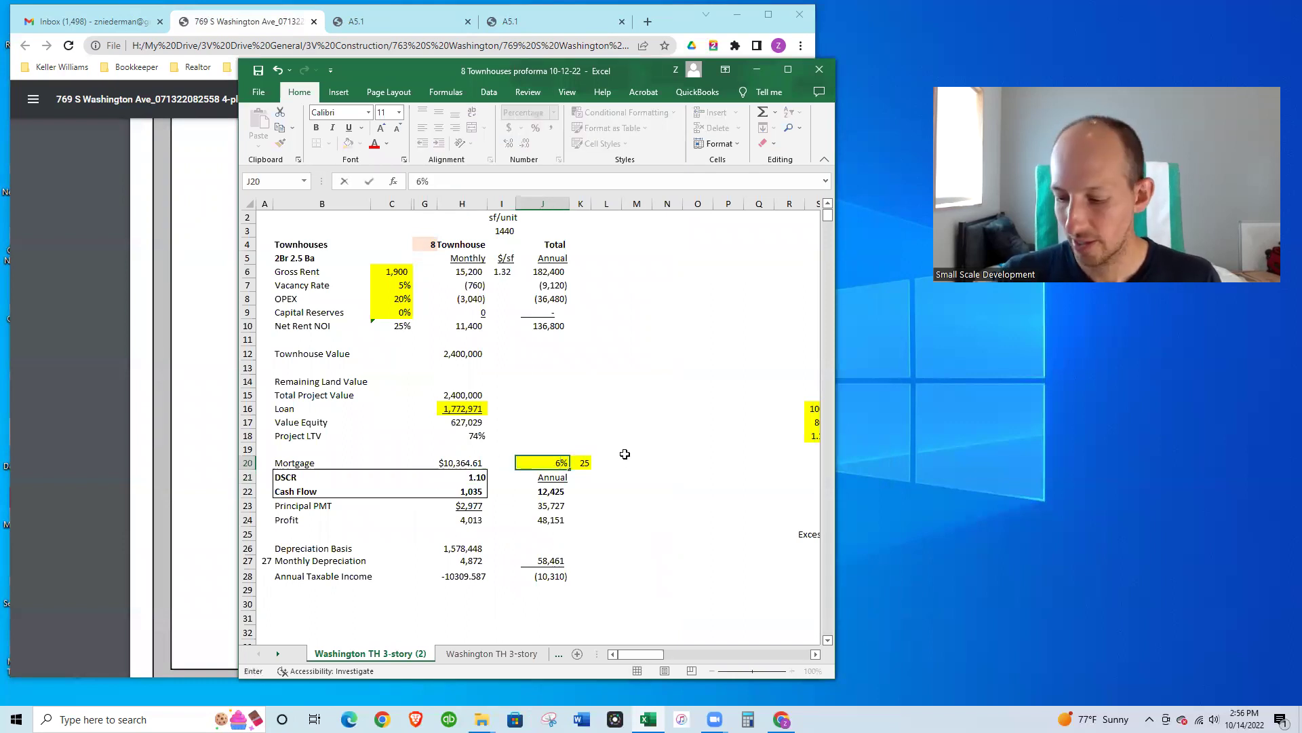
key("ctrl+Return")
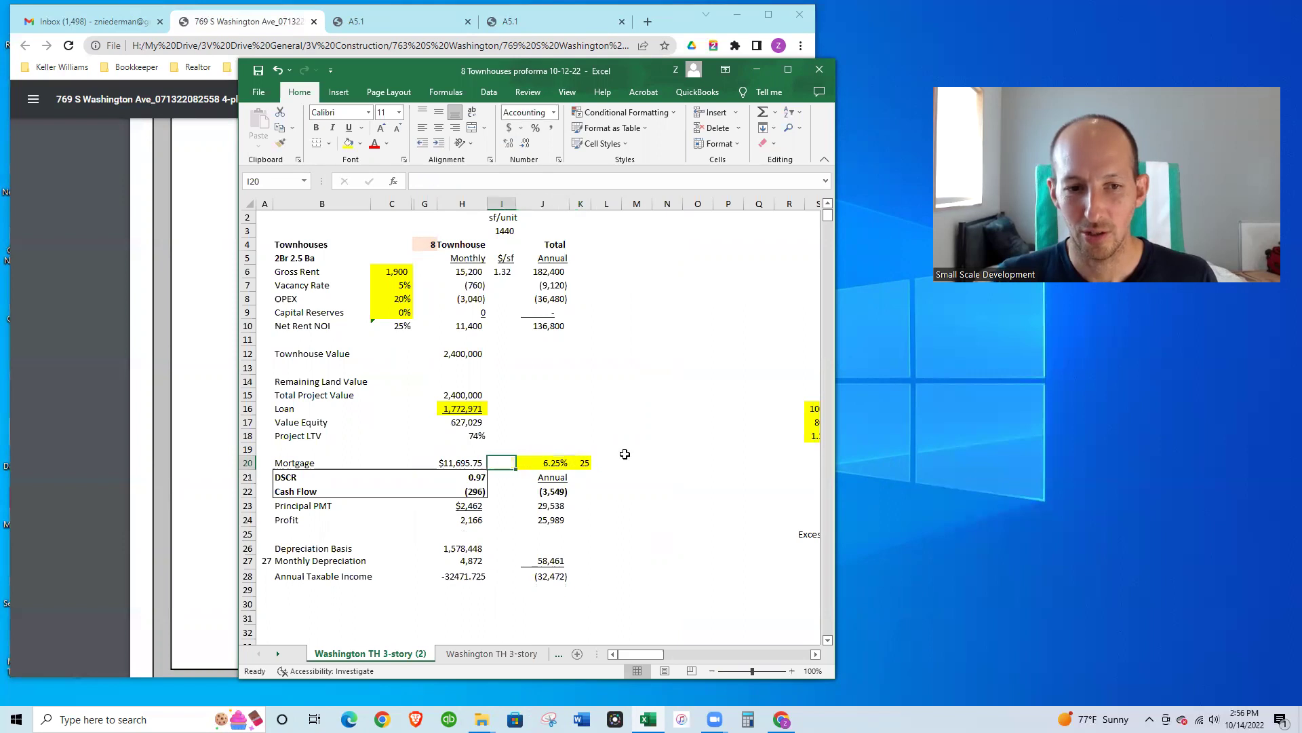
Check that the DSCR in H21 has dropped to 0.97, then move to the Vacancy Rate cell C7.
key("Left")
key("Left")
key("Down")
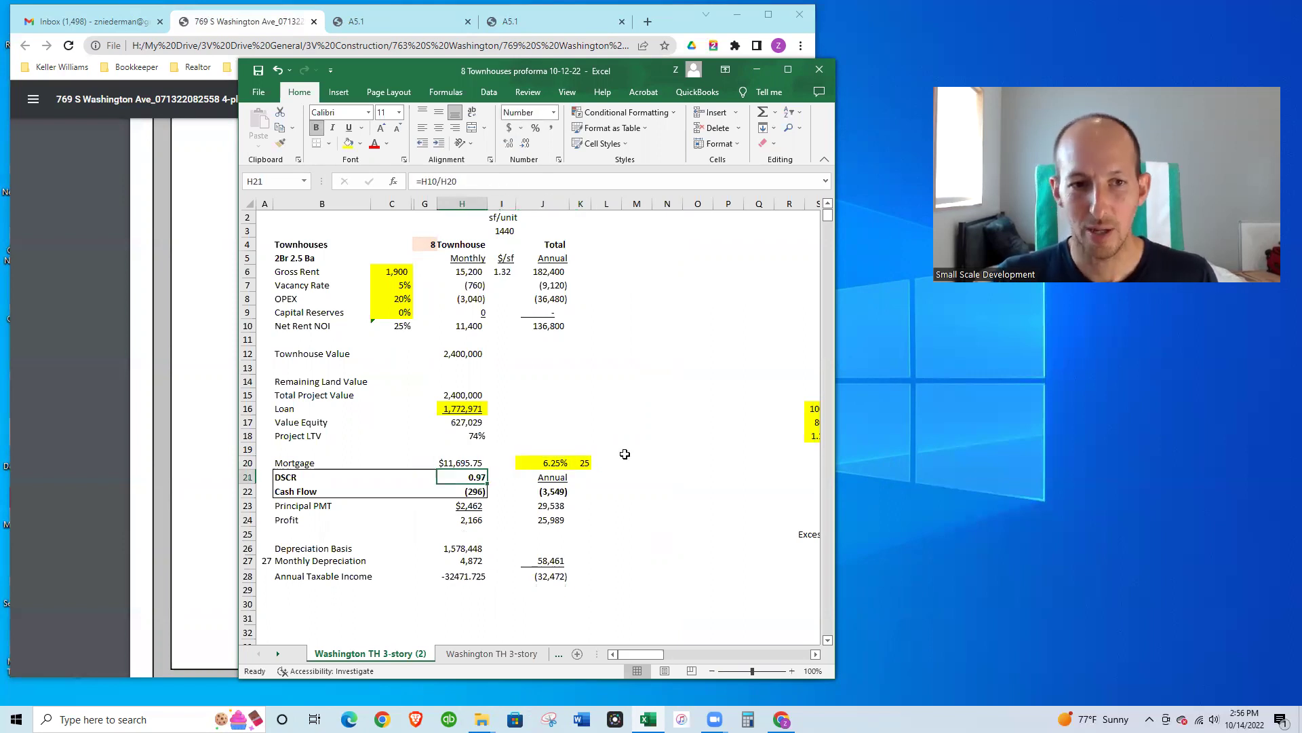
left_click(409, 285)
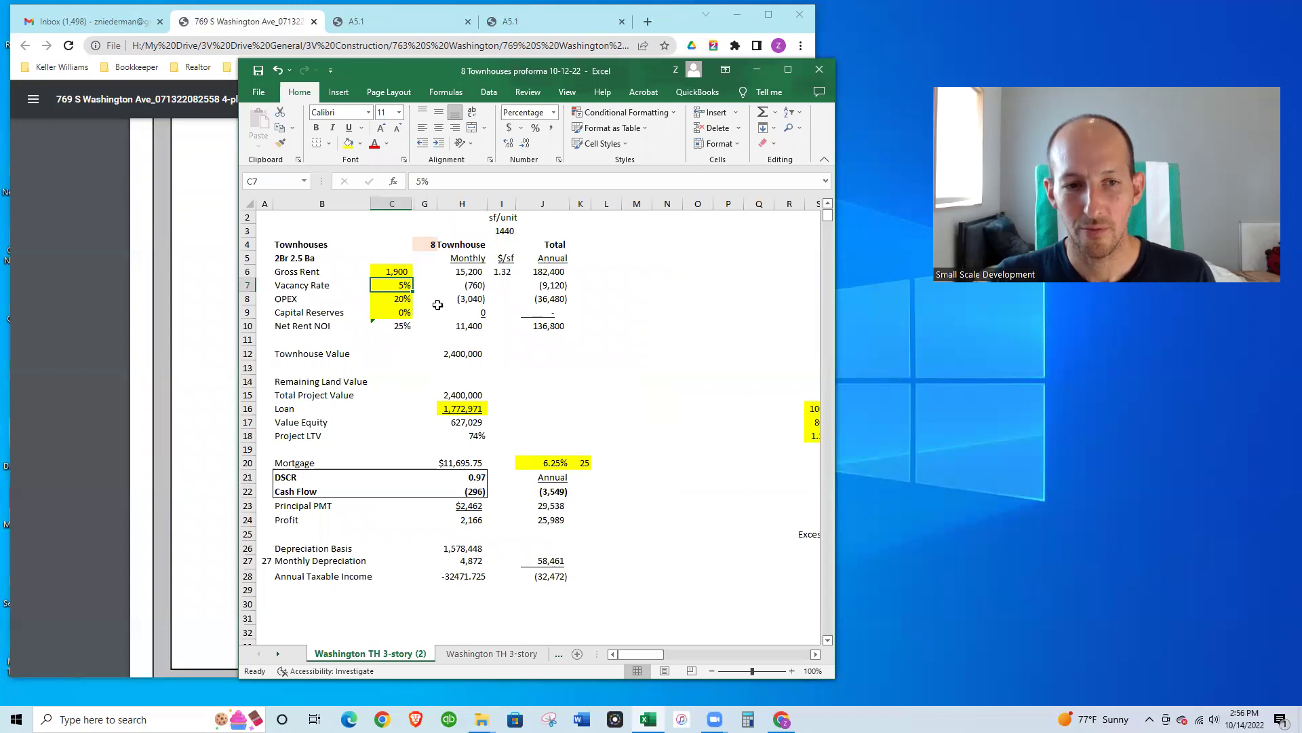
Enter 2,100 as the monthly gross rent in C6, lifting DSCR to 1.08 and cash flow to 904.
left_click(401, 272)
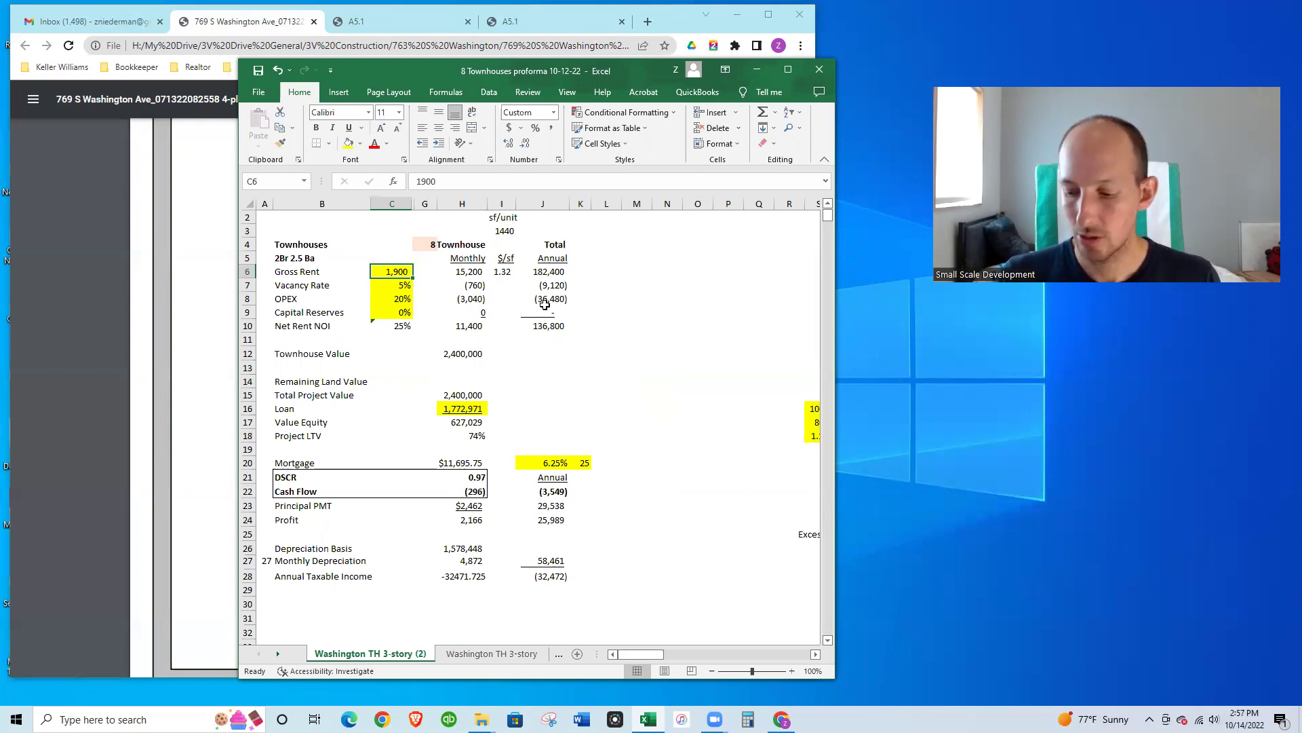
type("2")
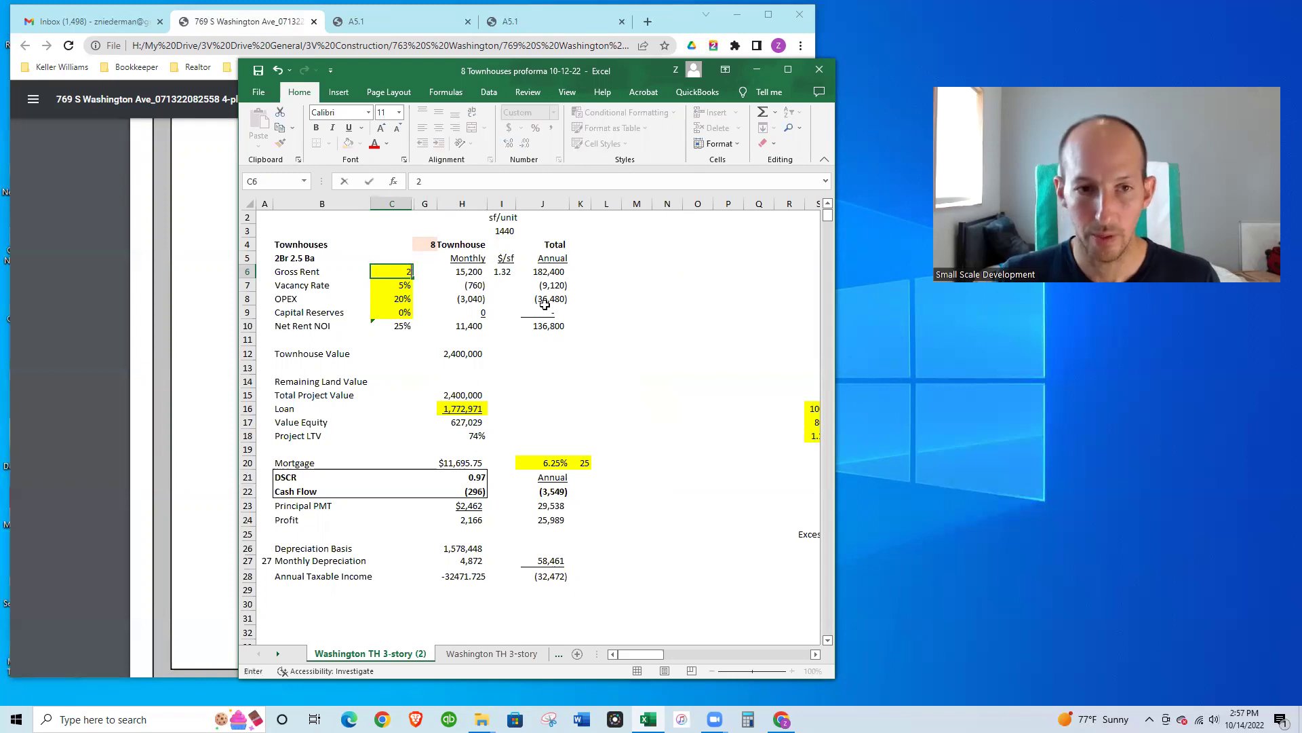
type("100")
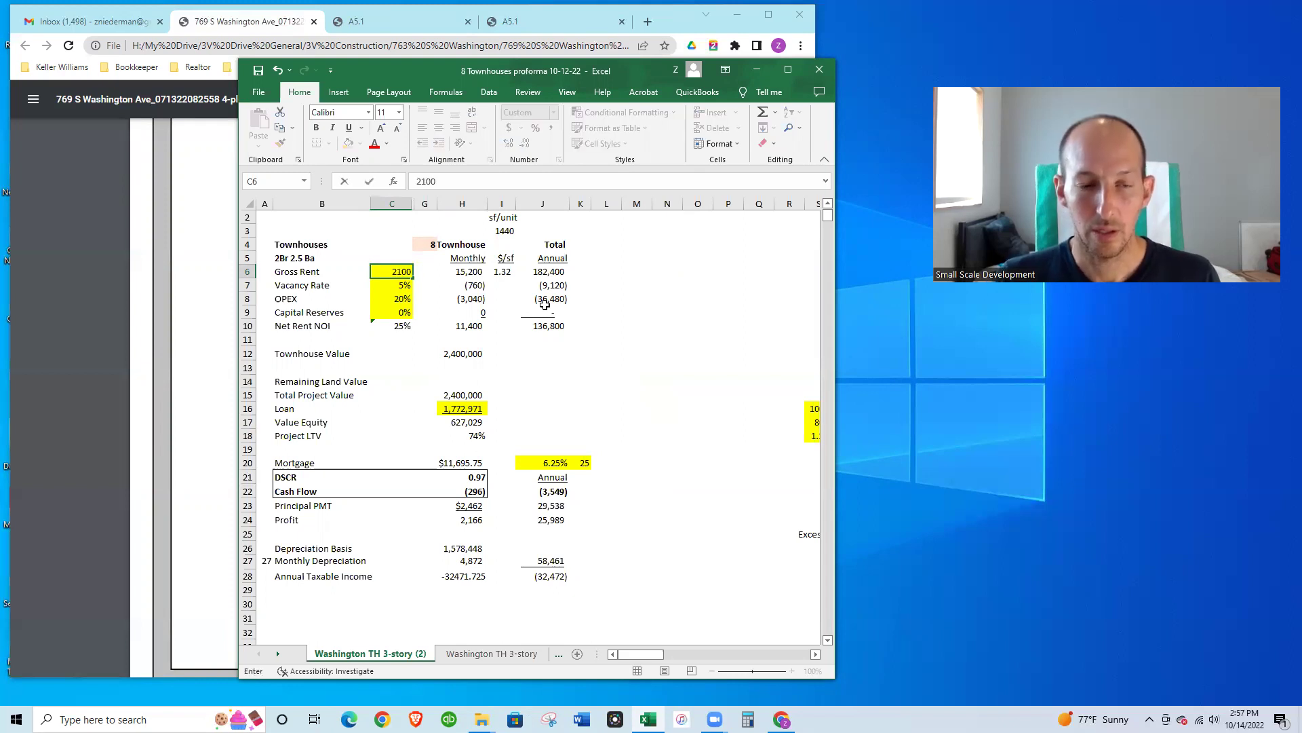
key("Return")
key("Up")
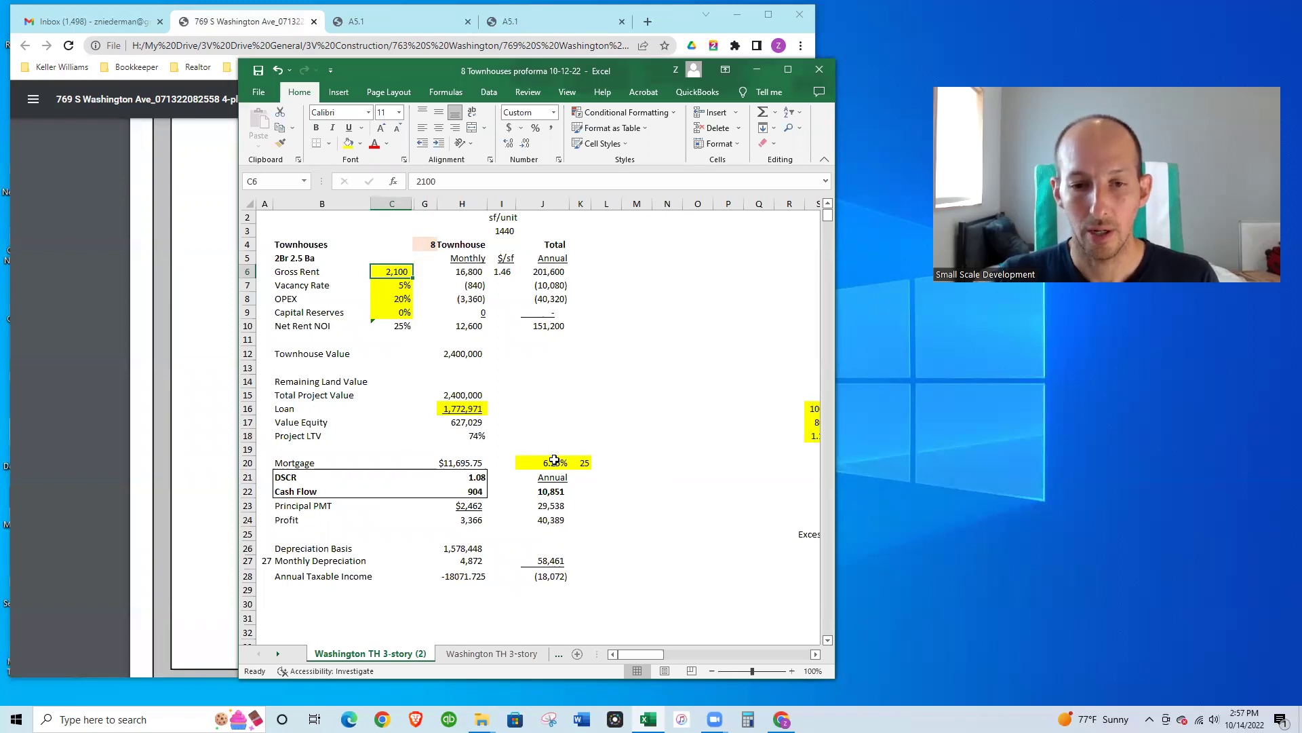
scroll(555, 461, "down", 1)
scroll(555, 462, "up", 1)
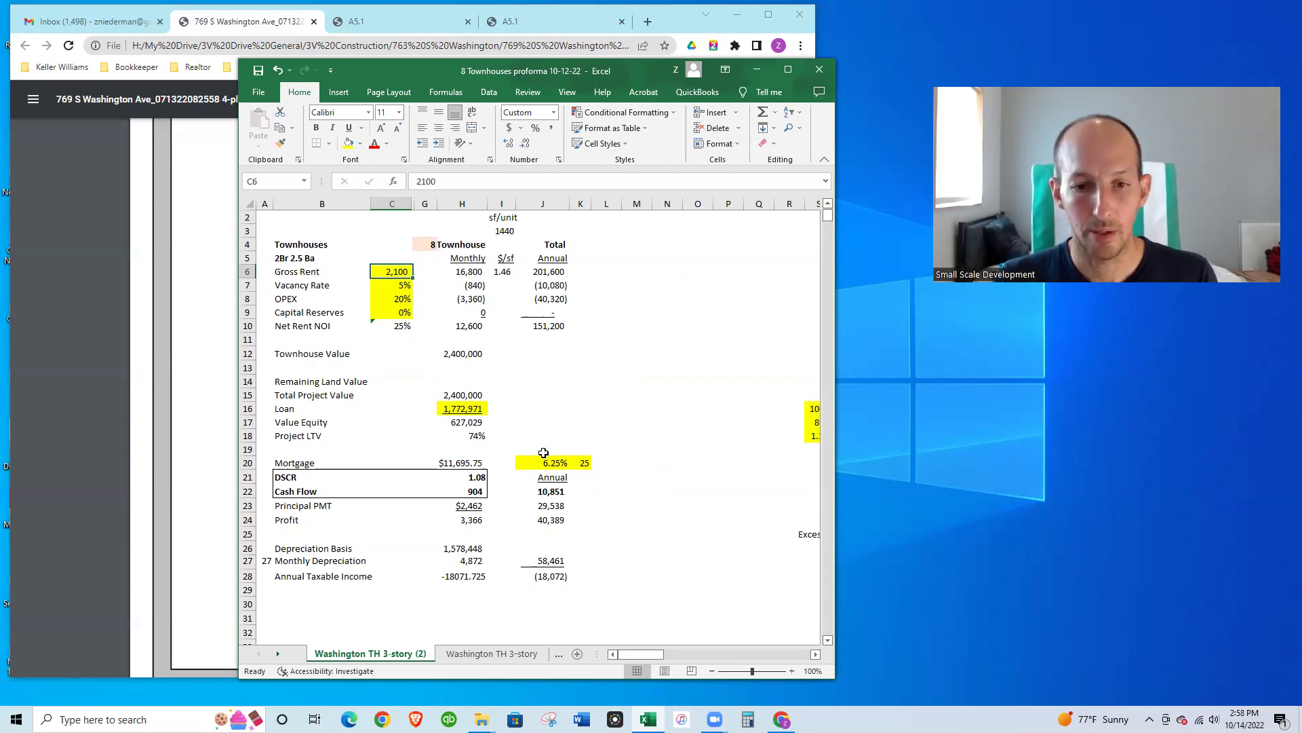
left_click(543, 453)
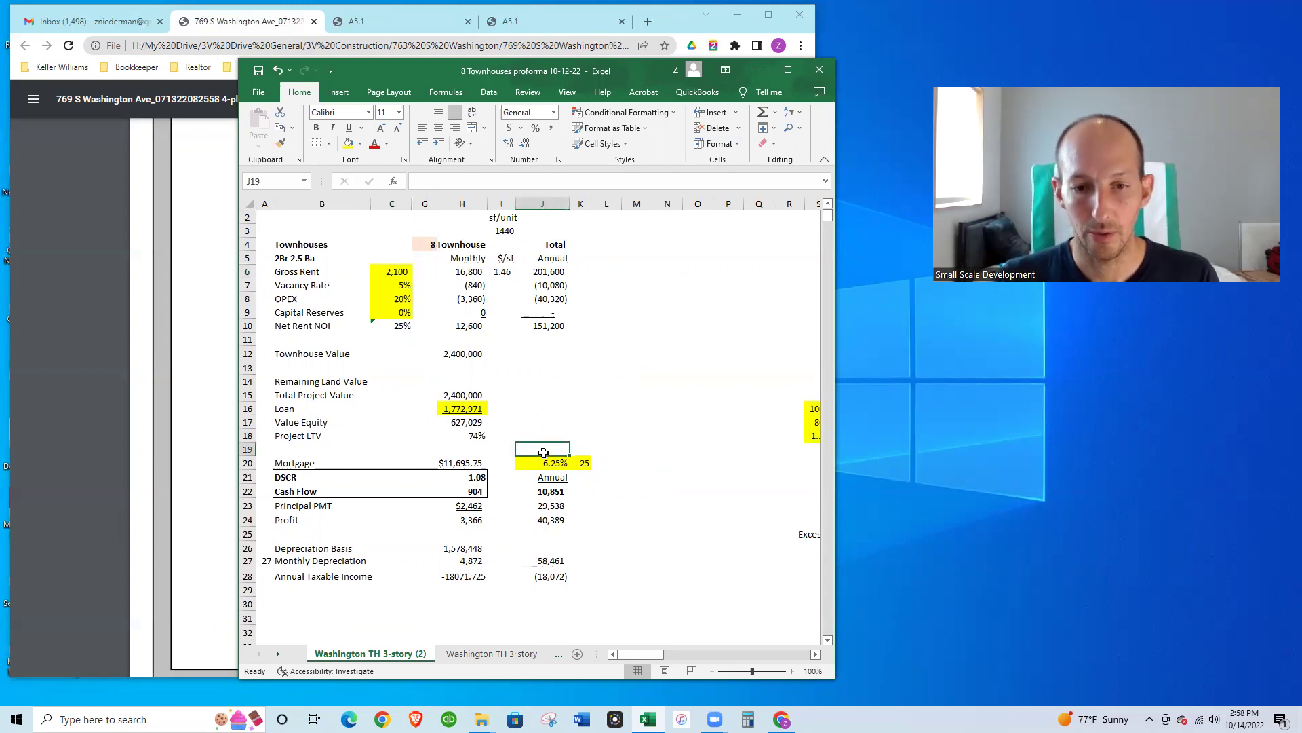
left_click(565, 600)
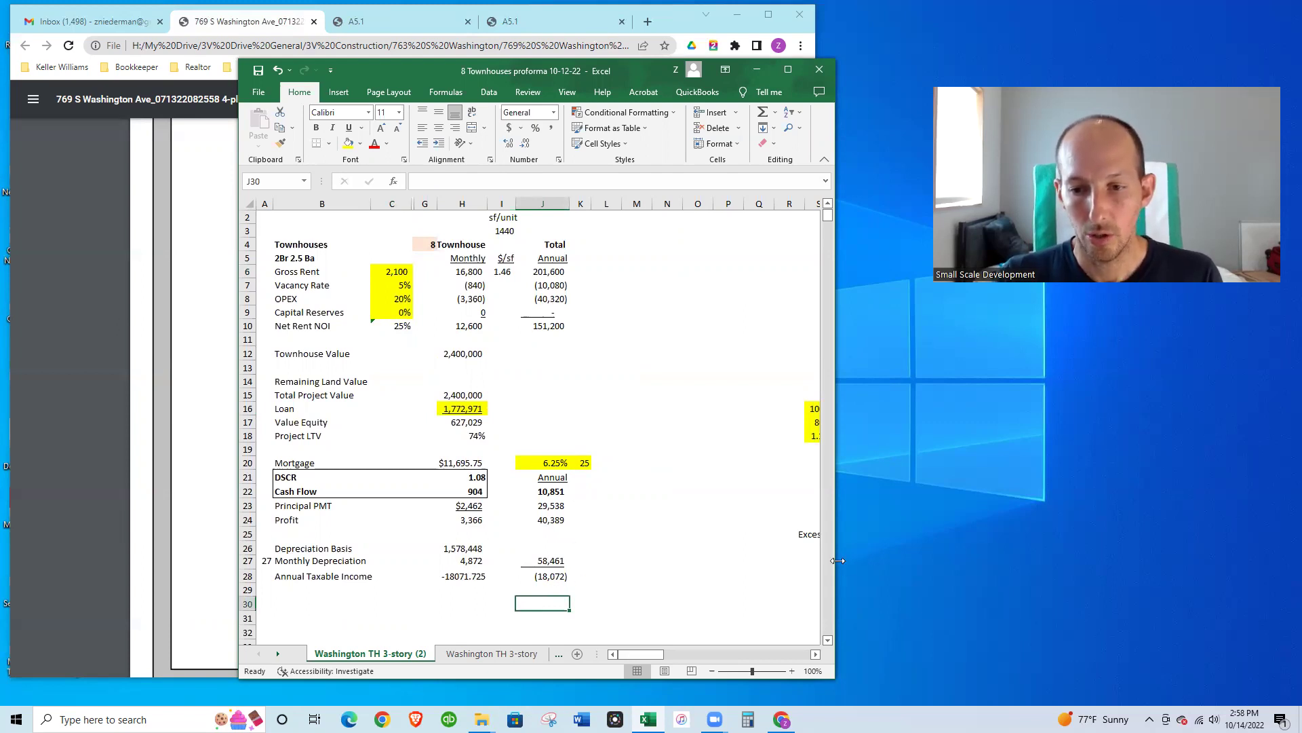
scroll(831, 561, "down", 13)
scroll(690, 524, "up", 12)
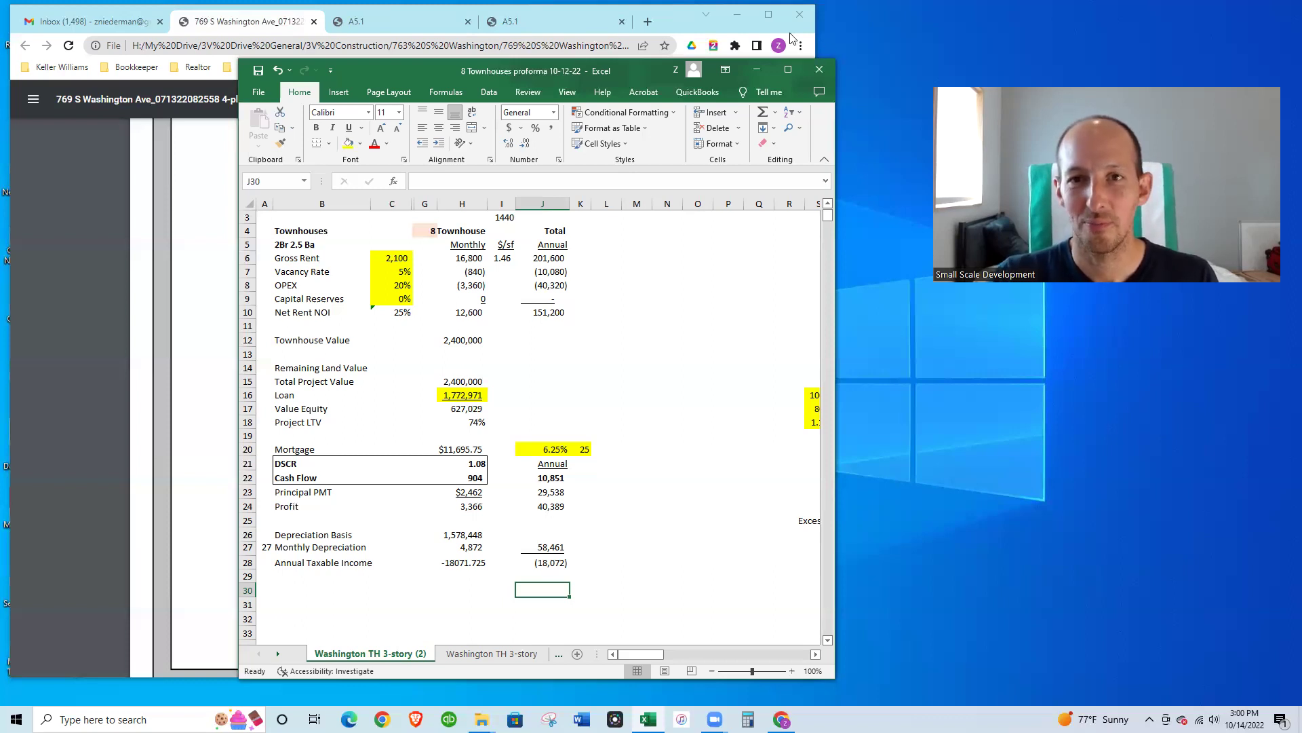
left_click(972, 306)
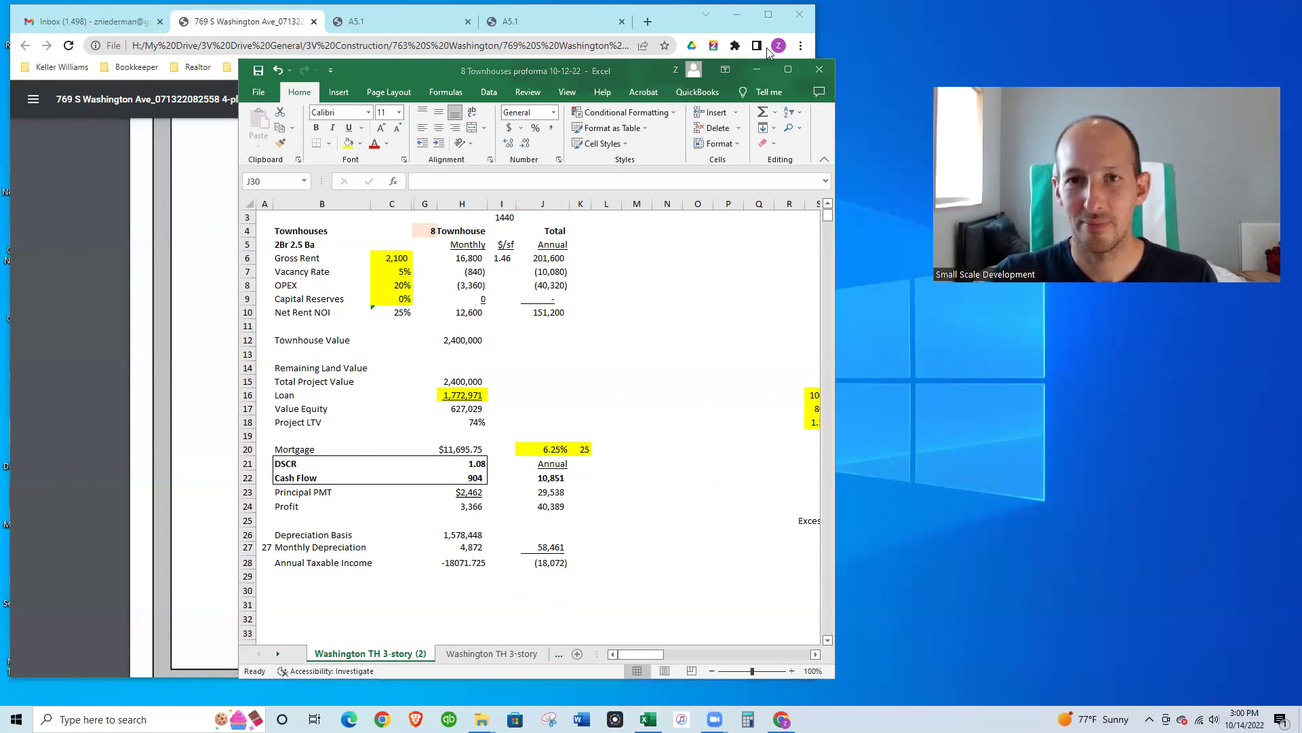